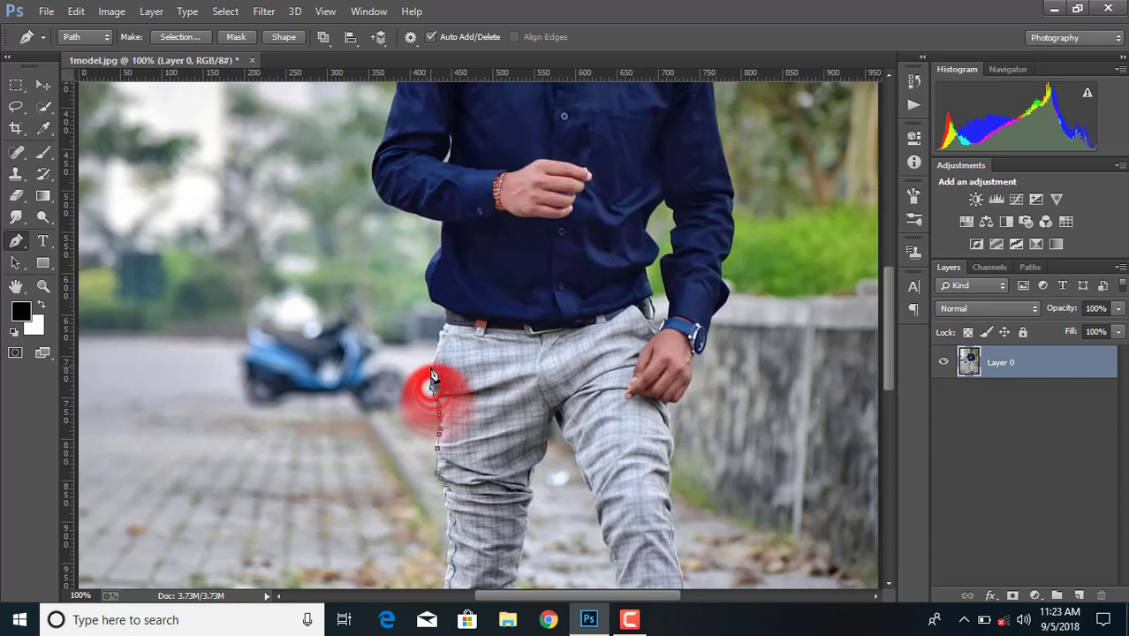
# Continue the Pen path from the trouser waistband up around the bulging lower edge of the shirt on the bracelet-arm side.
pyautogui.click(442, 309)
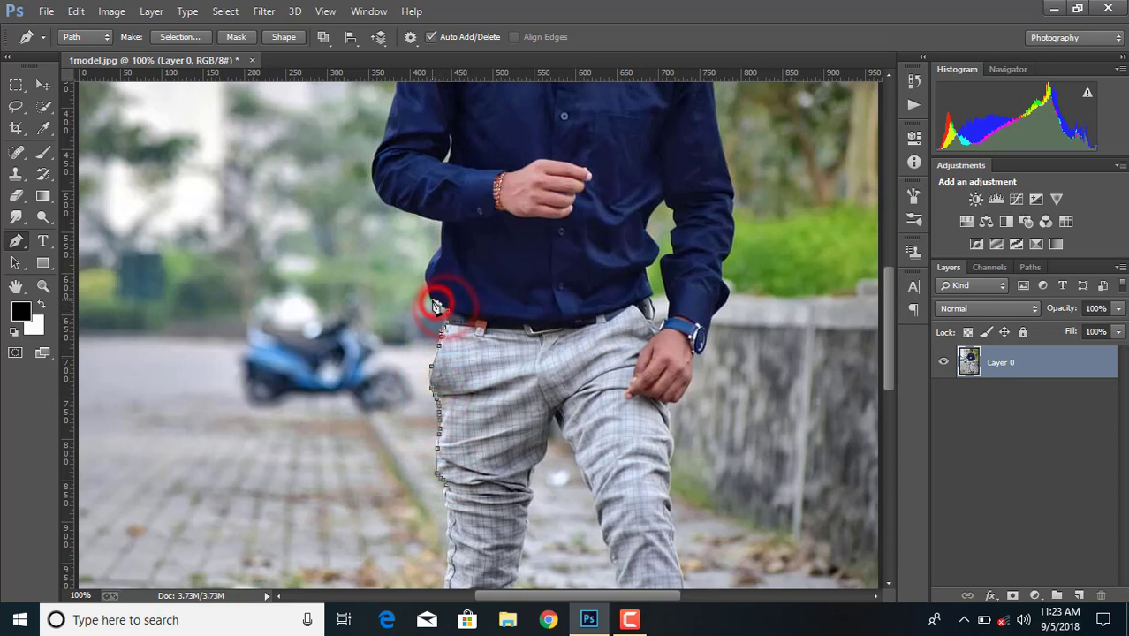
pyautogui.click(431, 280)
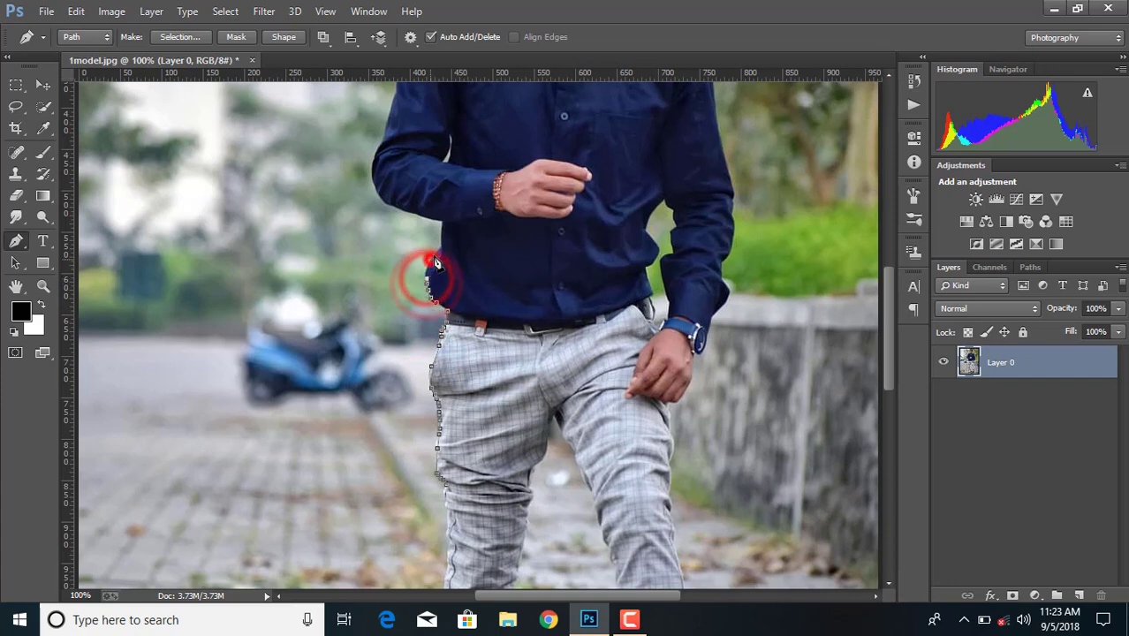
pyautogui.click(431, 256)
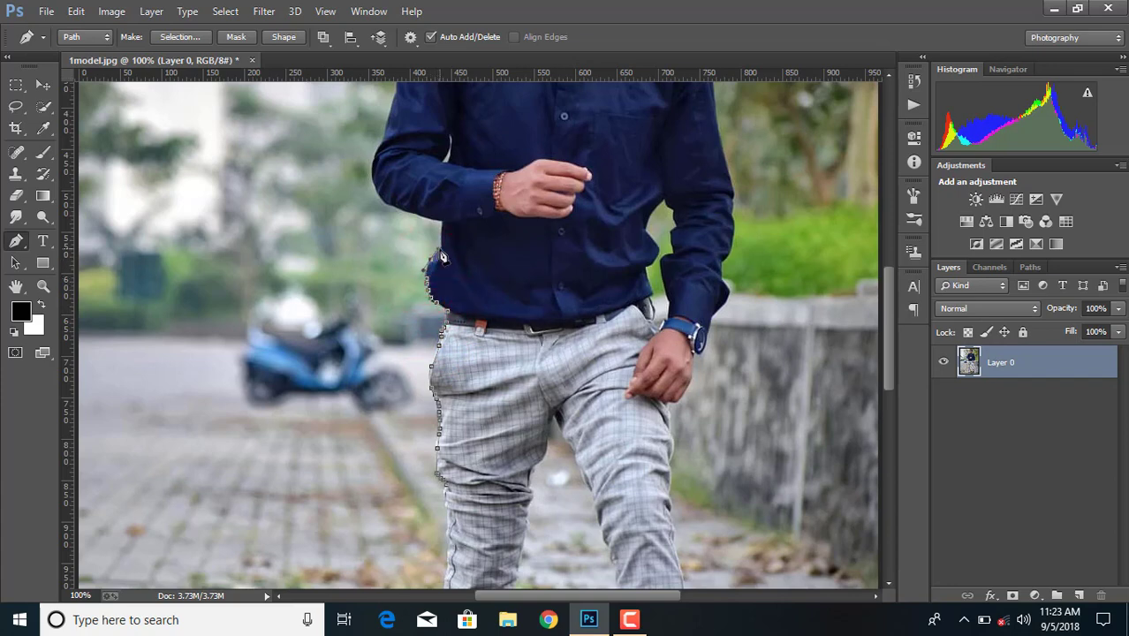
# Trace the path up the shirt's side and along the underside of the bracelet arm's sleeve to the elbow.
pyautogui.hotkey('ctrl', '+')
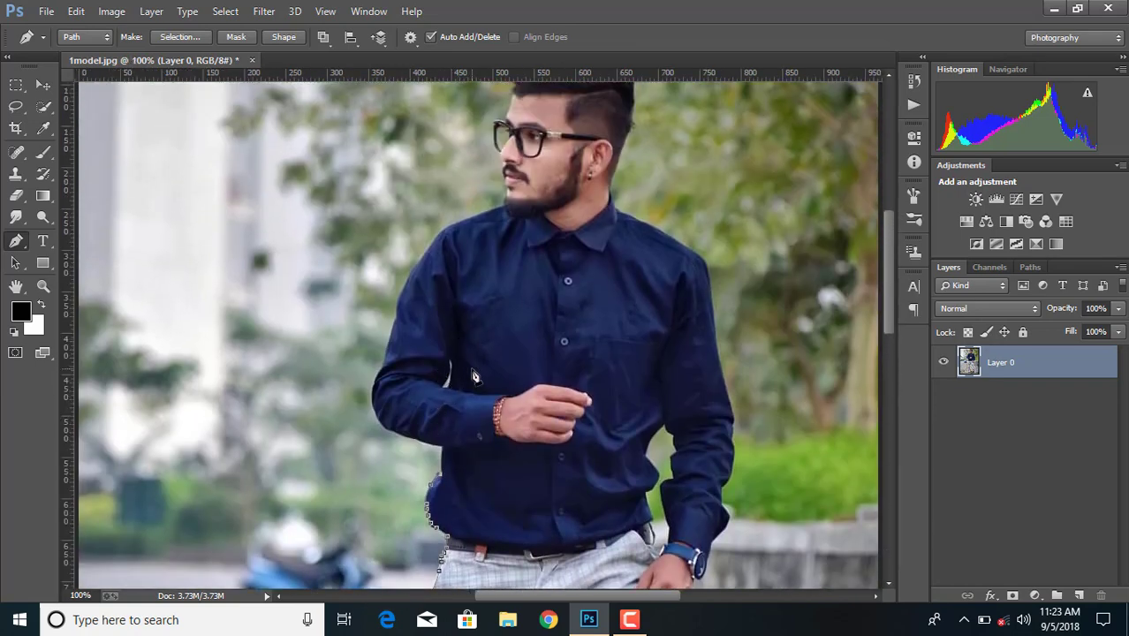
pyautogui.scroll(-3, 474, 377)
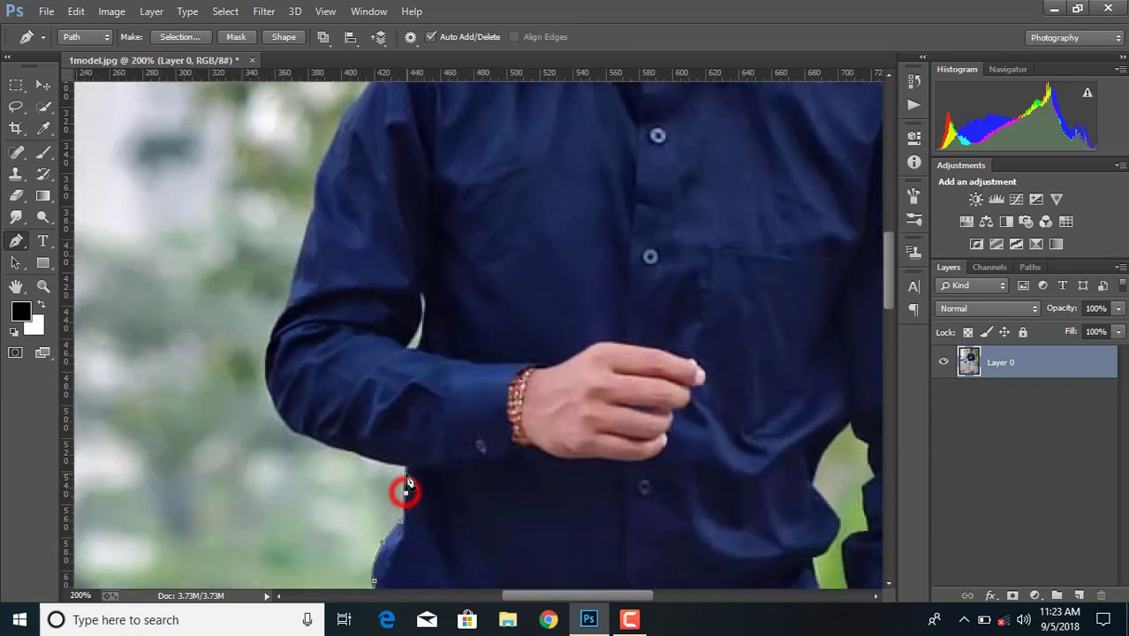
pyautogui.click(406, 464)
pyautogui.moveTo(371, 458); pyautogui.dragTo(354, 457)
pyautogui.click(329, 445)
pyautogui.click(311, 437)
pyautogui.click(295, 431)
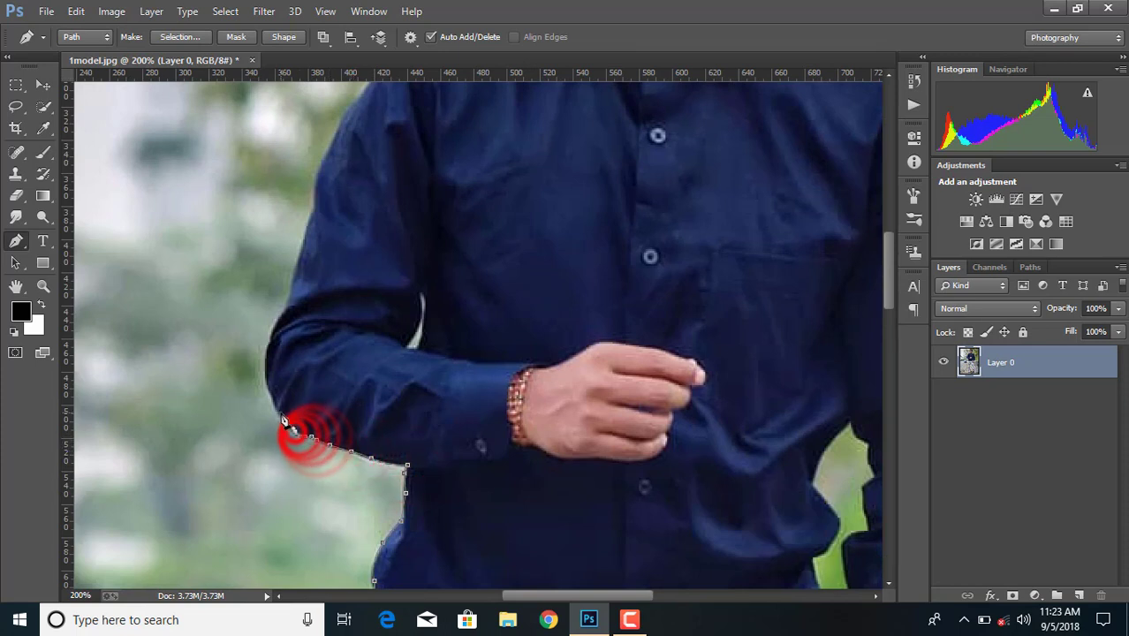
pyautogui.click(277, 412)
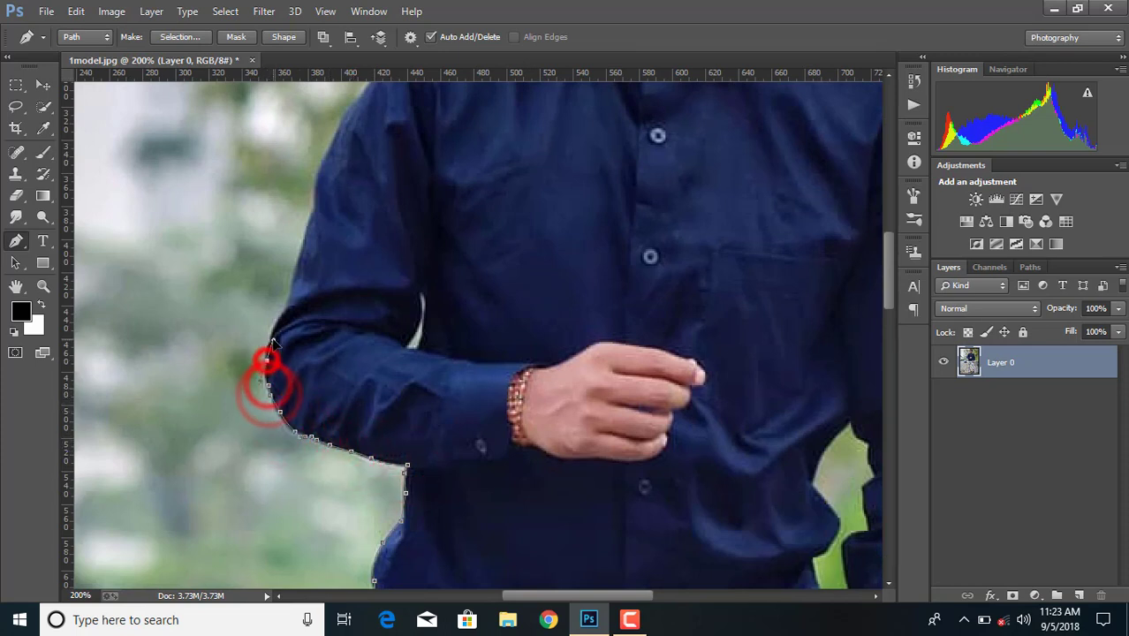
# Continue the path around the elbow of the bracelet arm and up the outer edge of its sleeve.
pyautogui.click(267, 361)
pyautogui.click(275, 330)
pyautogui.click(280, 318)
pyautogui.scroll(3, 284, 305)
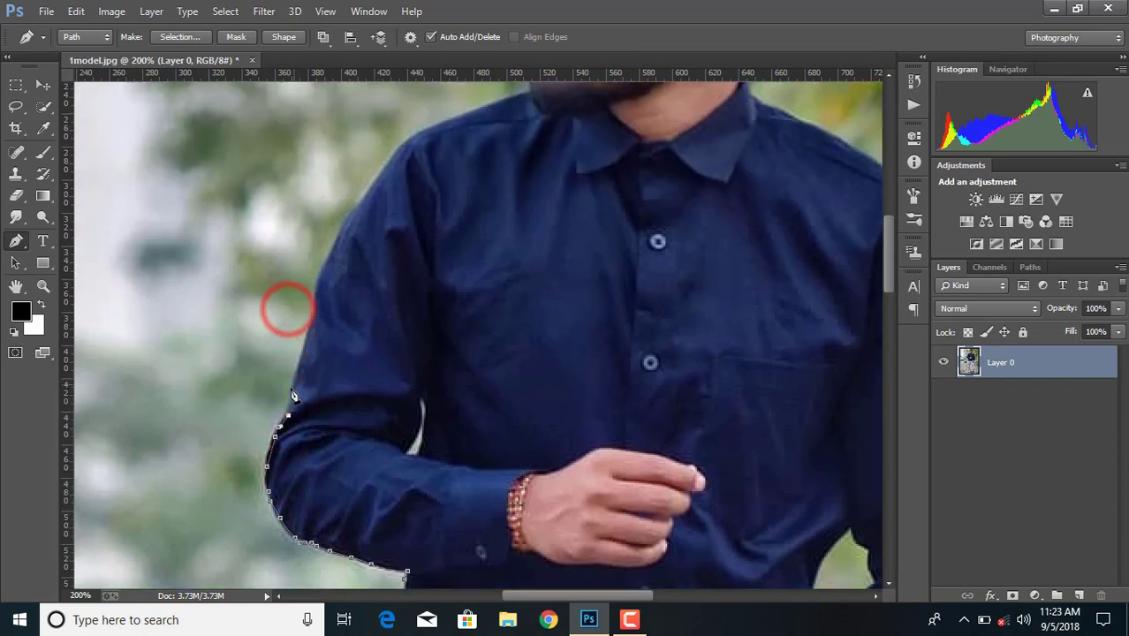
pyautogui.click(295, 377)
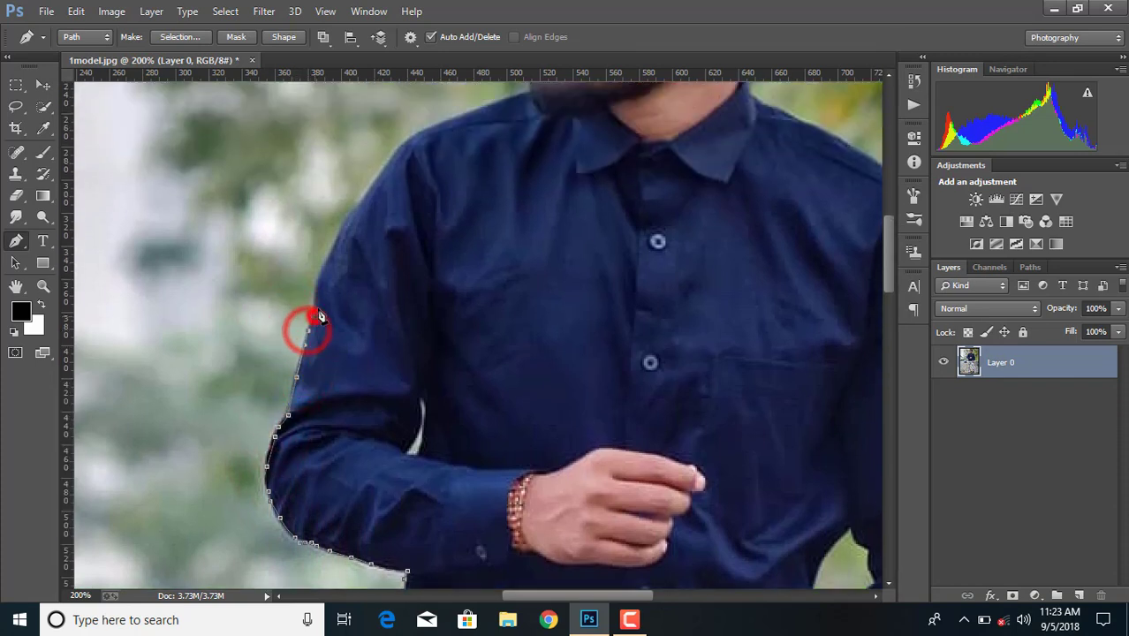
# Extend the path up the upper sleeve and over the shoulder of the bracelet arm to the bearded chin.
pyautogui.scroll(2, 322, 325)
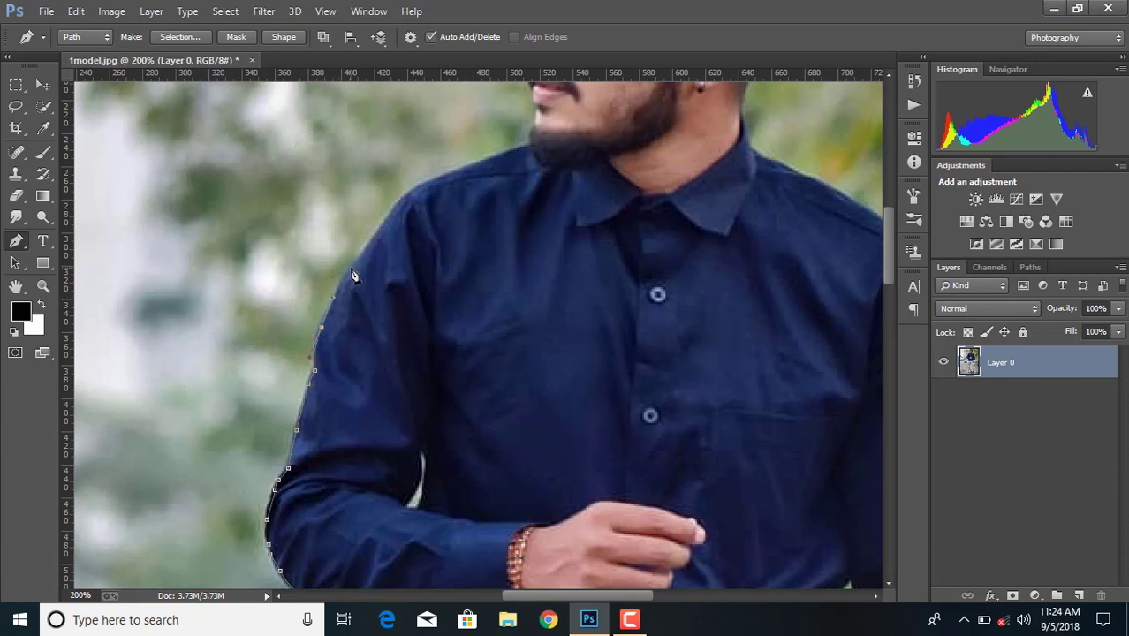
pyautogui.scroll(2, 358, 262)
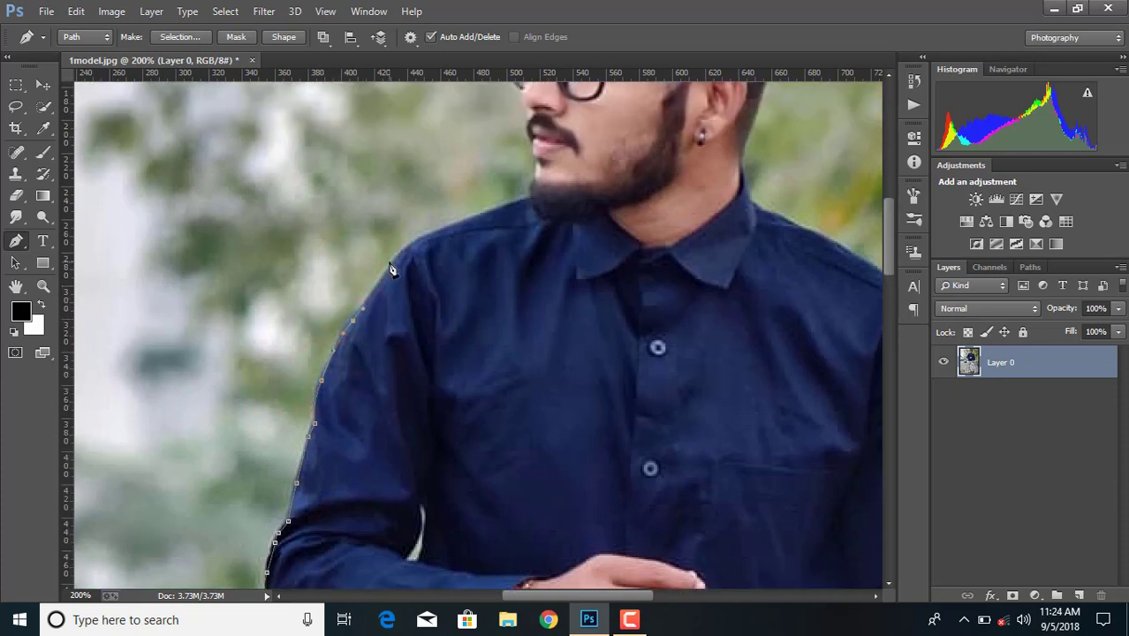
pyautogui.scroll(1, 415, 256)
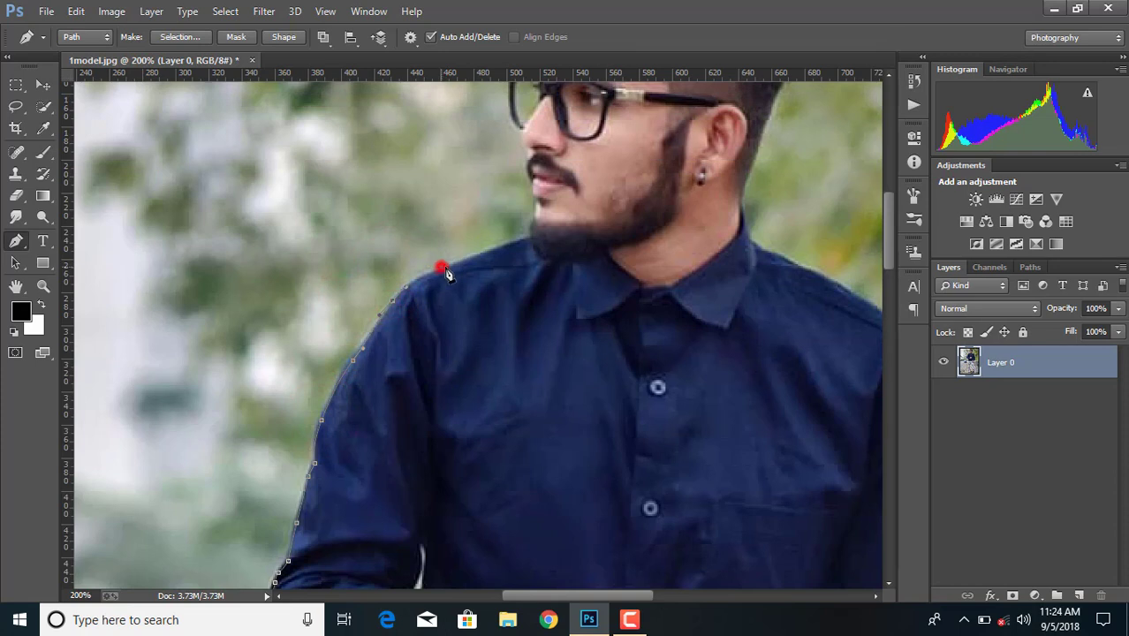
pyautogui.click(532, 227)
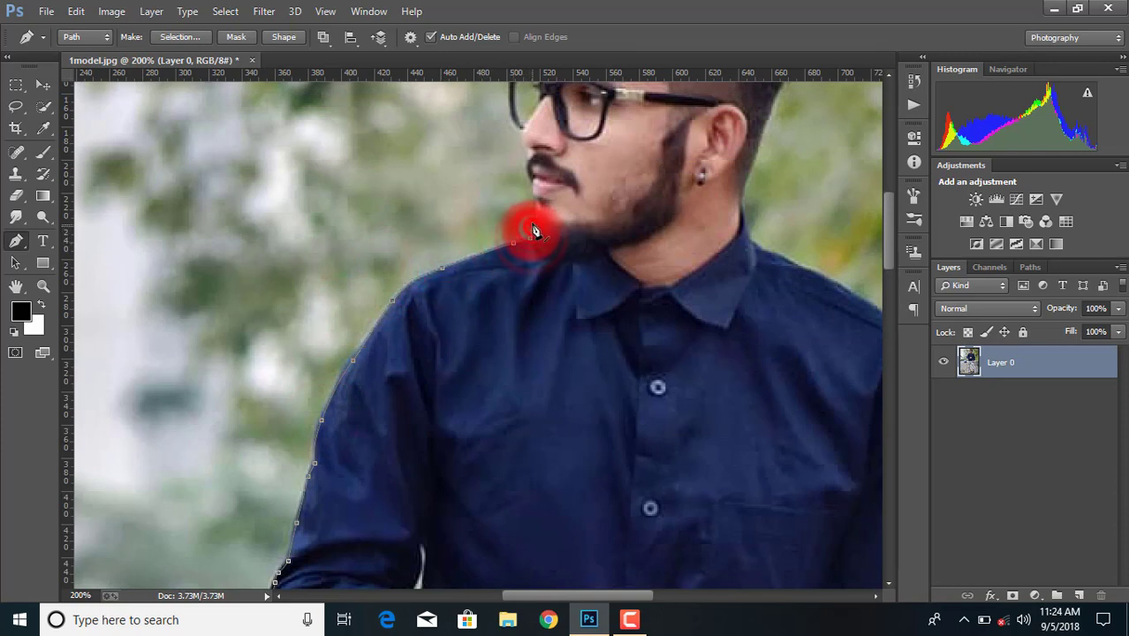
# Trace the face profile with closely spaced anchor points from the chin past the lips and nose to the glasses.
pyautogui.click(537, 211)
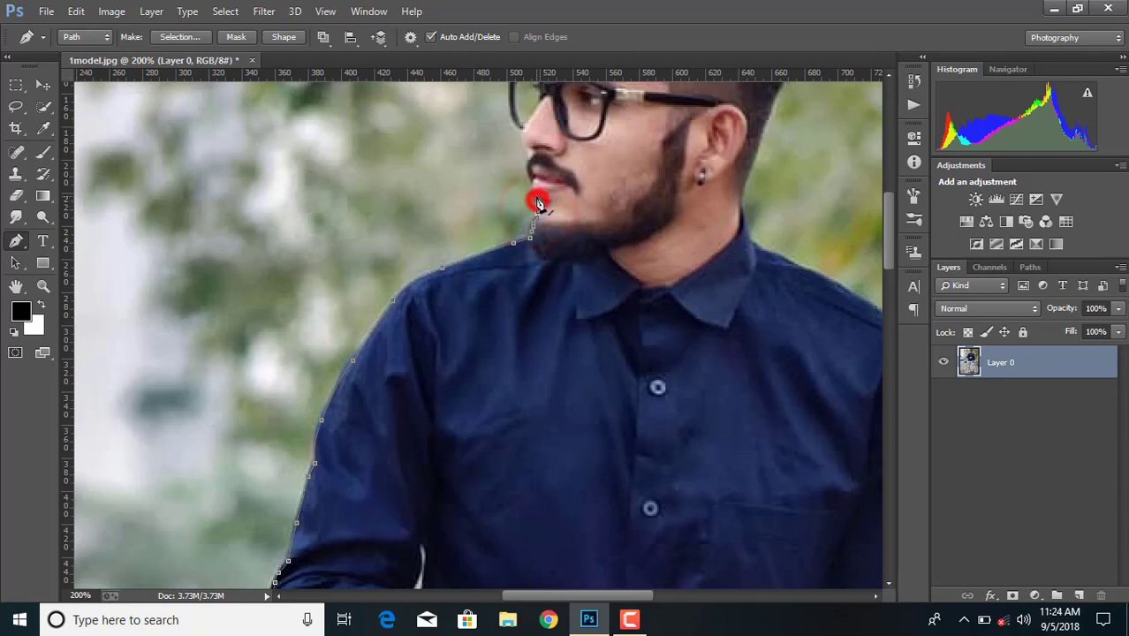
pyautogui.click(534, 189)
pyautogui.click(532, 179)
pyautogui.click(530, 165)
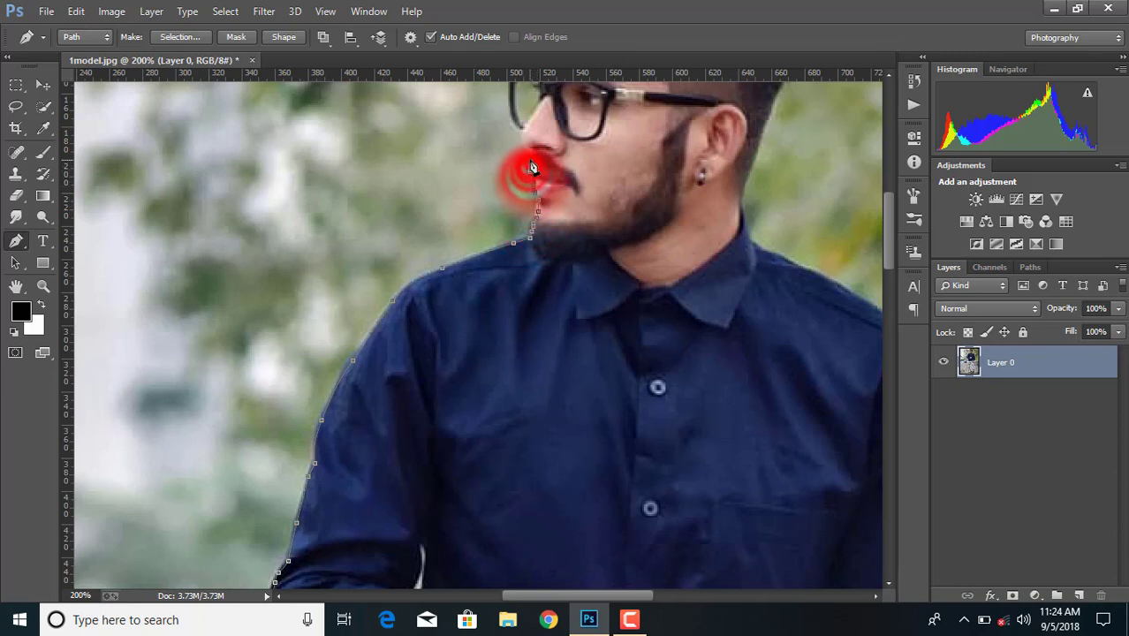
pyautogui.click(530, 151)
pyautogui.click(526, 142)
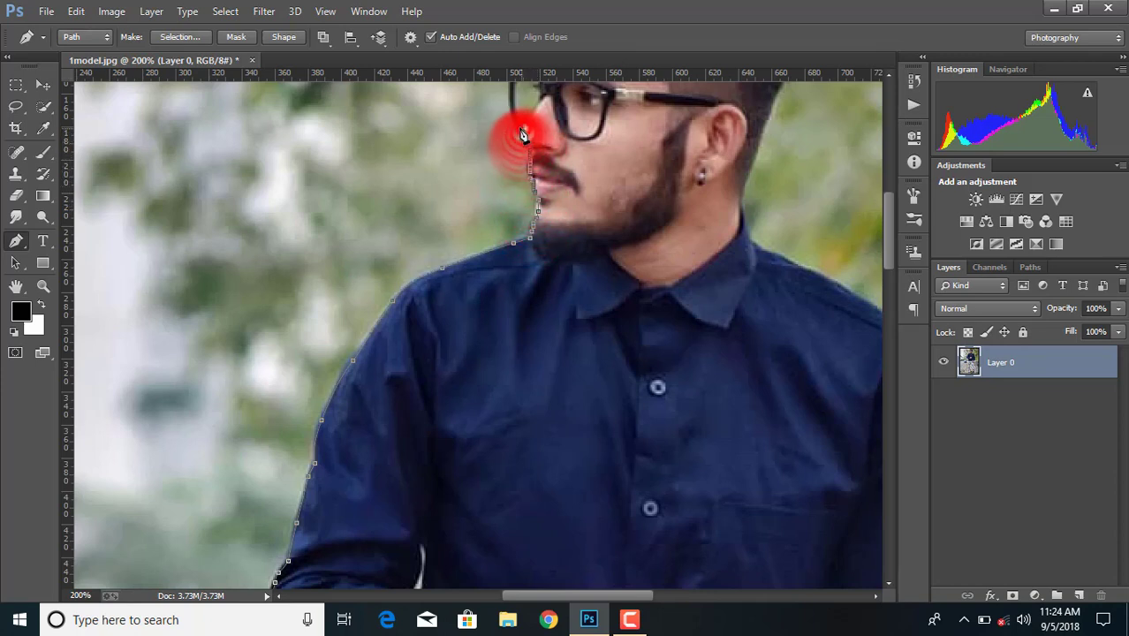
pyautogui.click(519, 126)
# Continue the path around the front rim of the glasses and up the forehead to the hairline.
pyautogui.scroll(3, 599, 317)
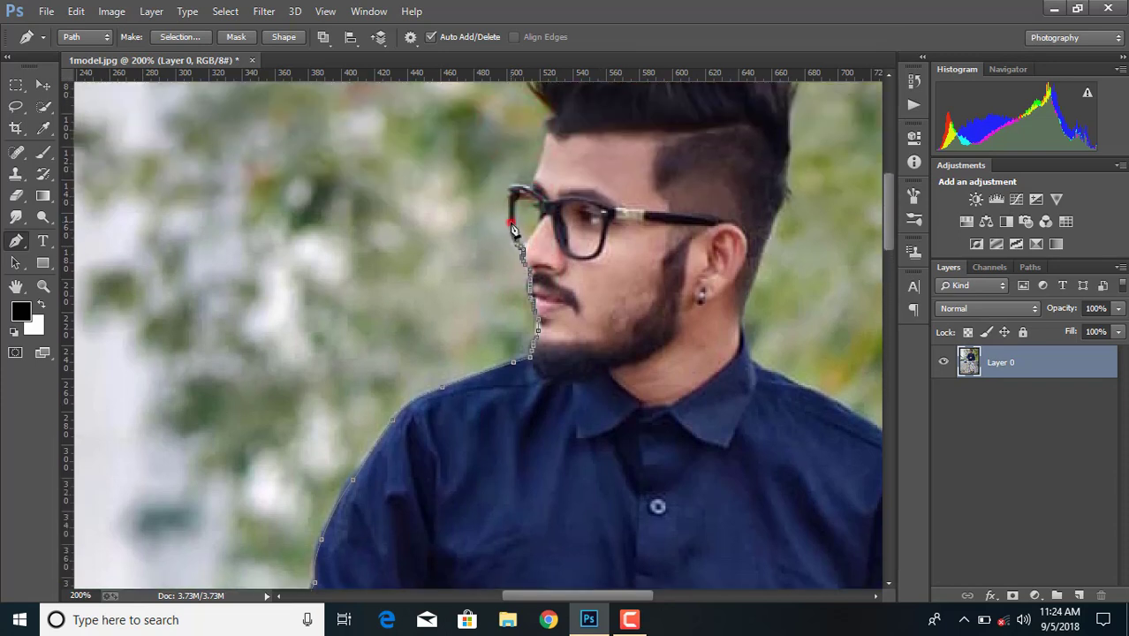
pyautogui.click(510, 194)
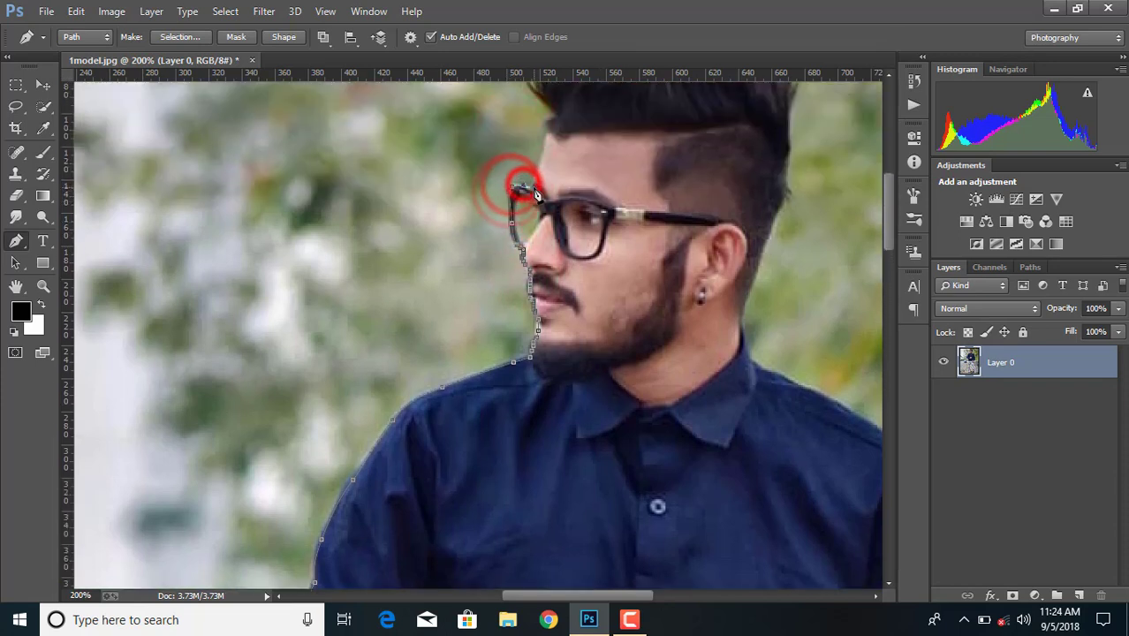
pyautogui.click(537, 175)
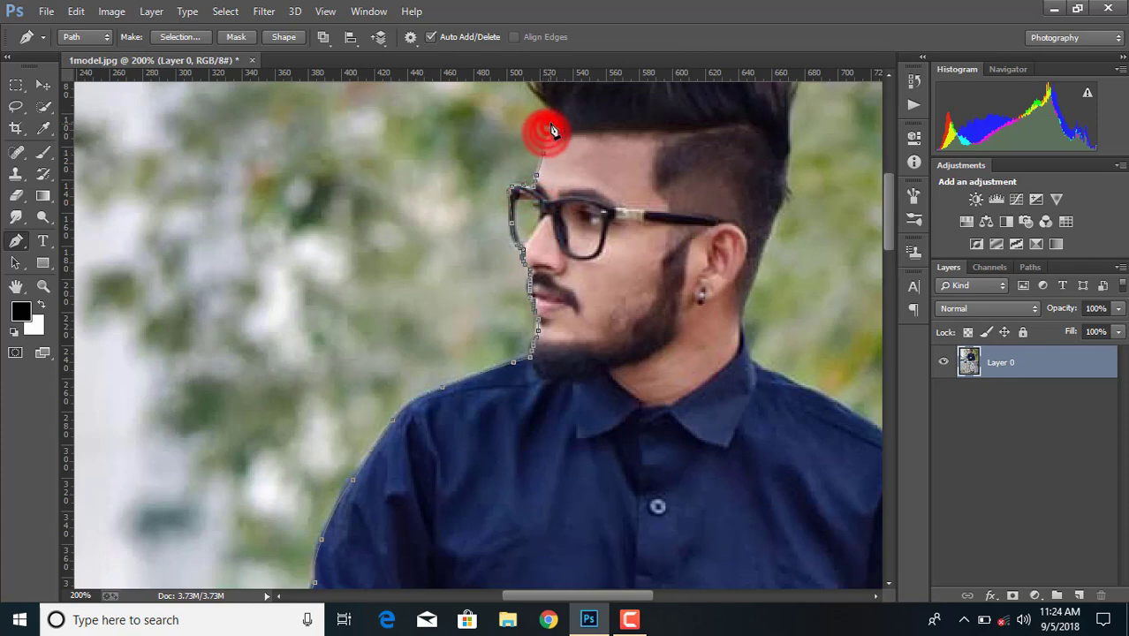
pyautogui.moveTo(552, 99); pyautogui.dragTo(548, 201)
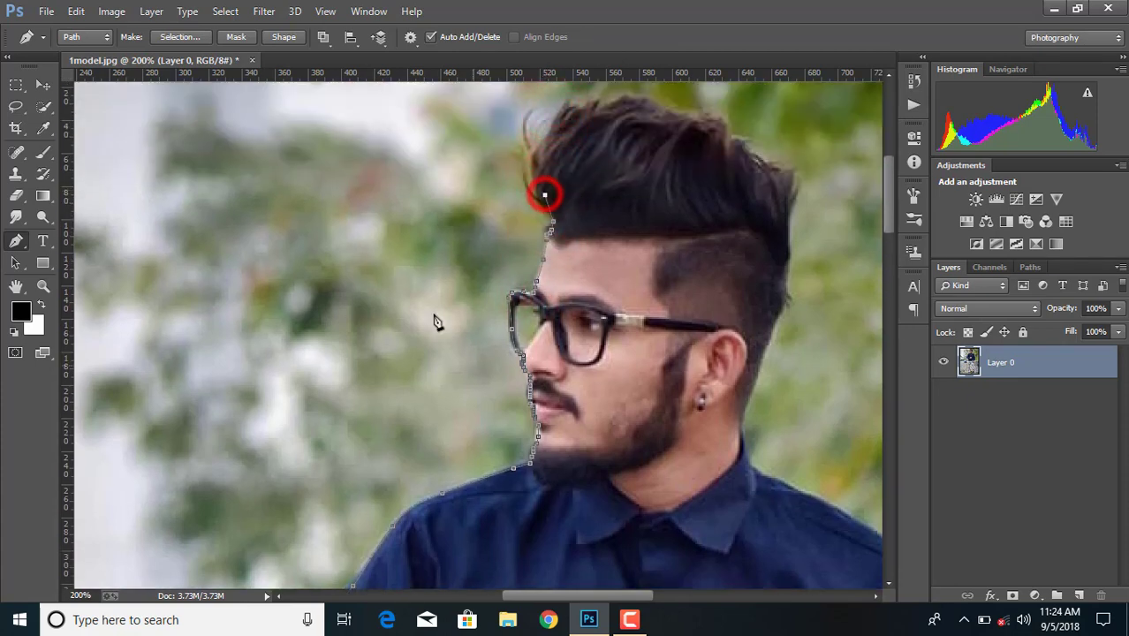
# Undo the last anchor point at the hairline and trace the path around the front and top of the hair.
pyautogui.click(76, 11)
pyautogui.click(124, 40)
pyautogui.click(543, 203)
pyautogui.click(533, 158)
pyautogui.click(561, 116)
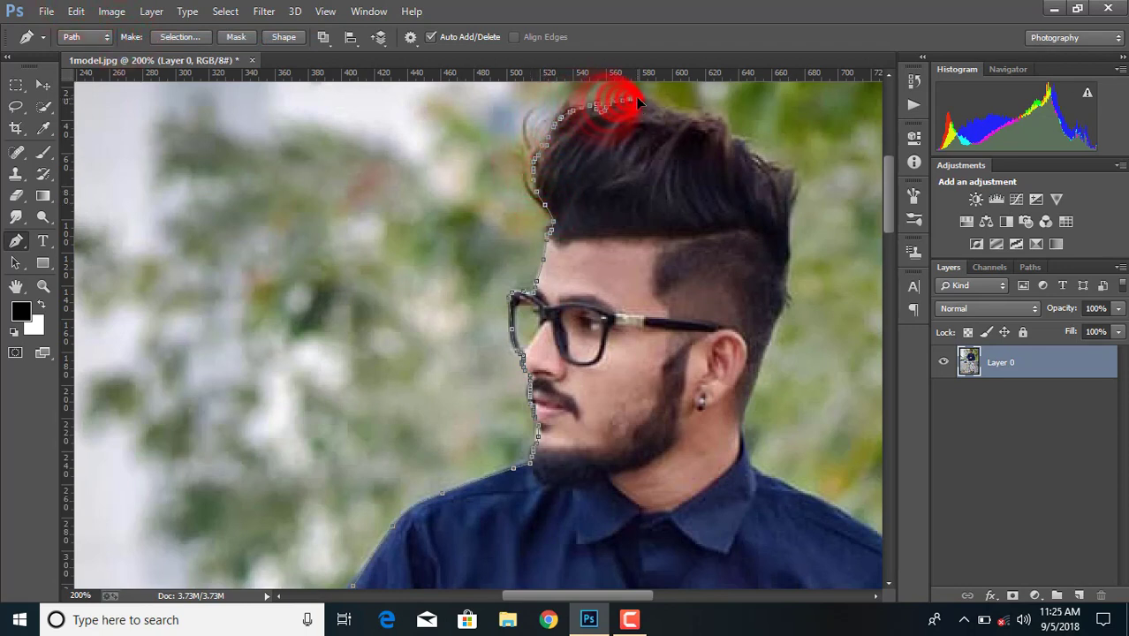
pyautogui.click(704, 115)
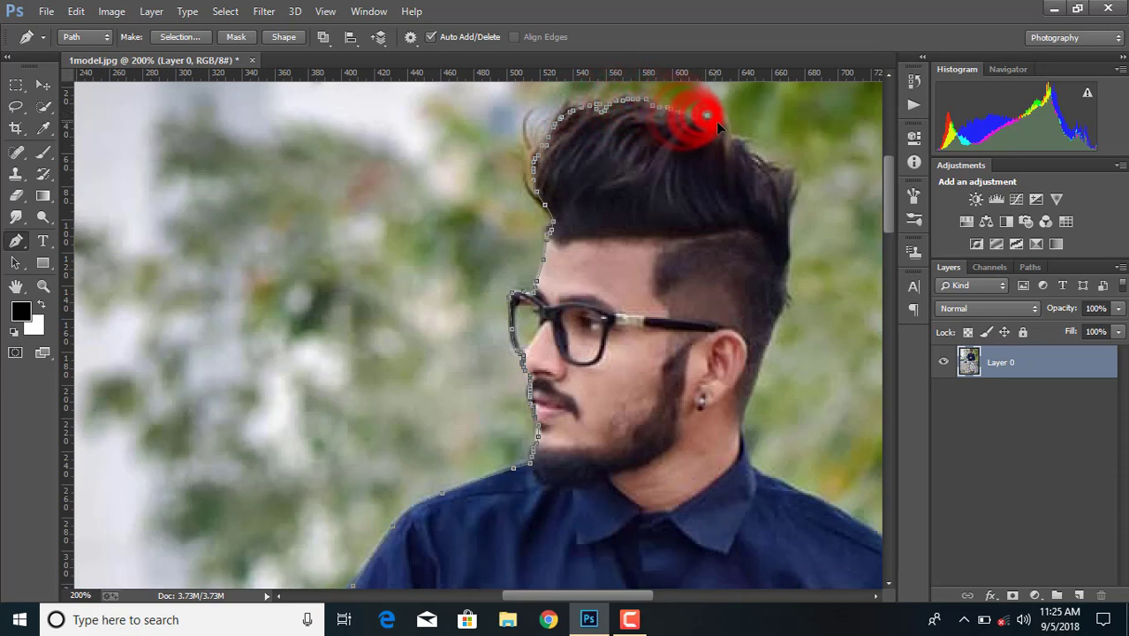
pyautogui.click(763, 163)
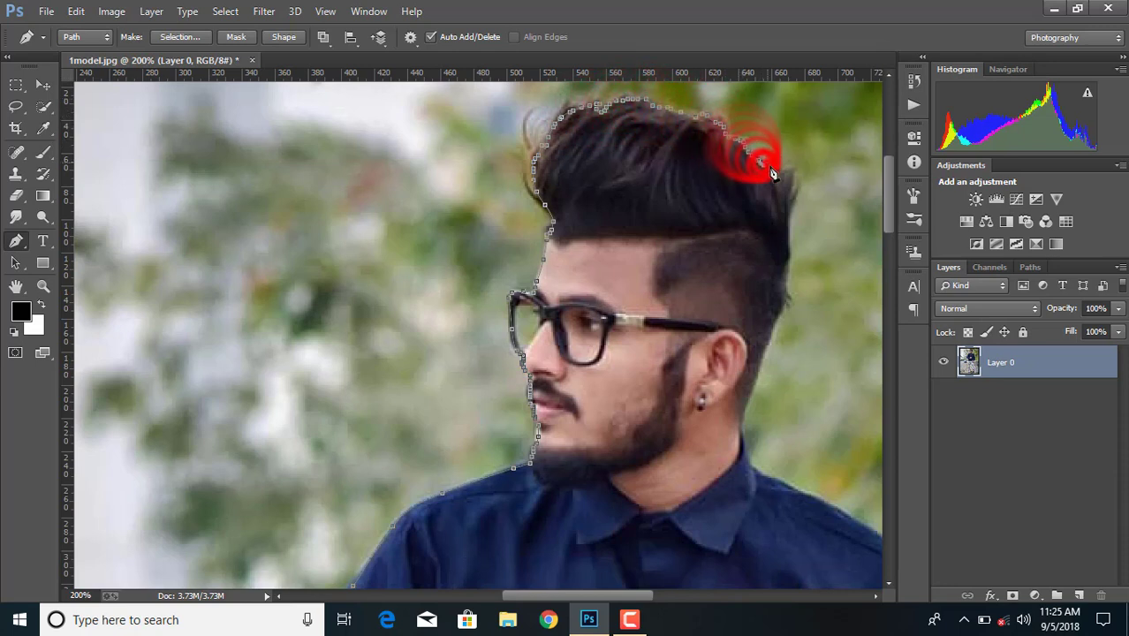
# Continue the path down the back edge of the hair.
pyautogui.click(789, 216)
pyautogui.click(789, 252)
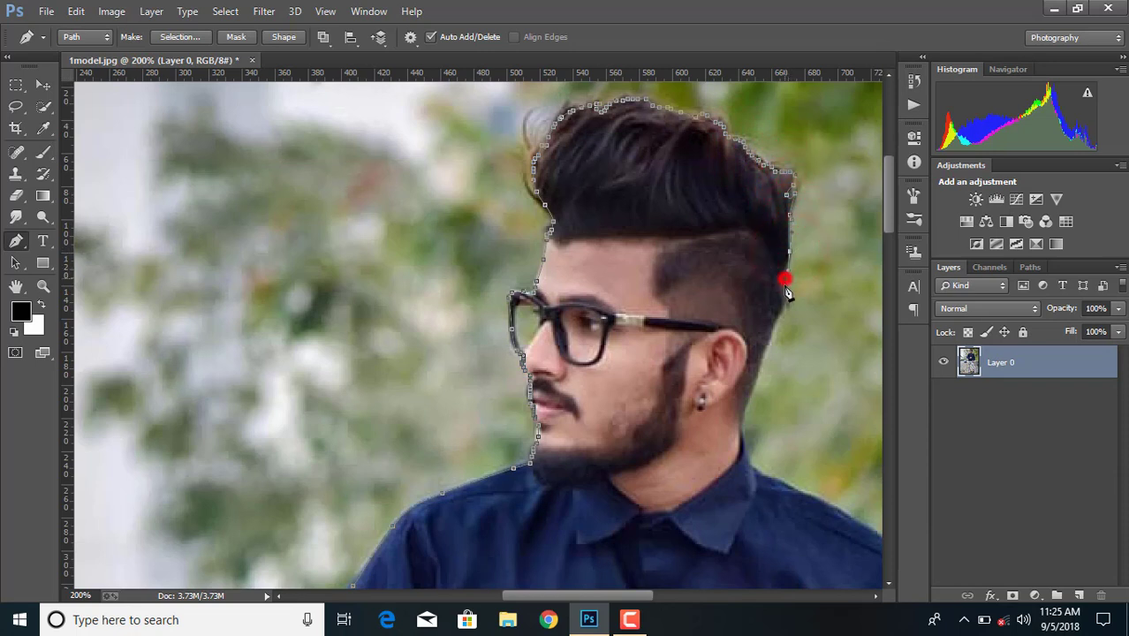
pyautogui.click(786, 281)
# Trace the path down the nape of the neck and around the back of the shirt collar.
pyautogui.scroll(-3, 781, 305)
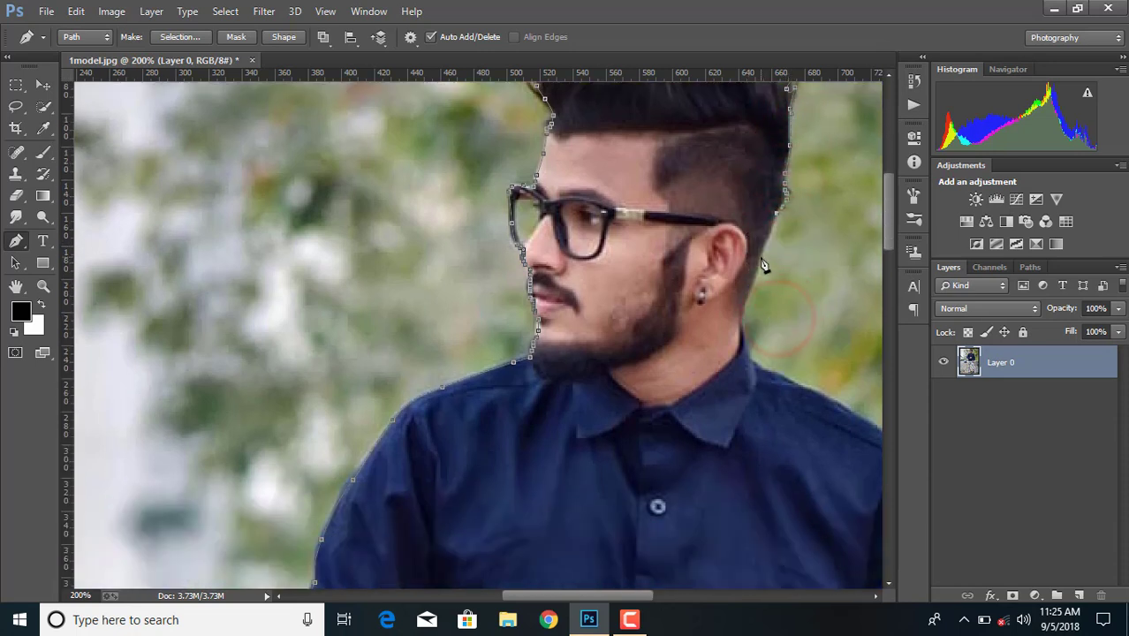
pyautogui.click(747, 299)
pyautogui.click(743, 313)
pyautogui.click(740, 326)
pyautogui.click(743, 335)
pyautogui.click(762, 368)
# Extend the path from the collar along the shoulder of the watch arm to the top of its sleeve.
pyautogui.scroll(-2, 707, 411)
pyautogui.moveTo(597, 595); pyautogui.dragTo(641, 596)
pyautogui.scroll(-3, 623, 336)
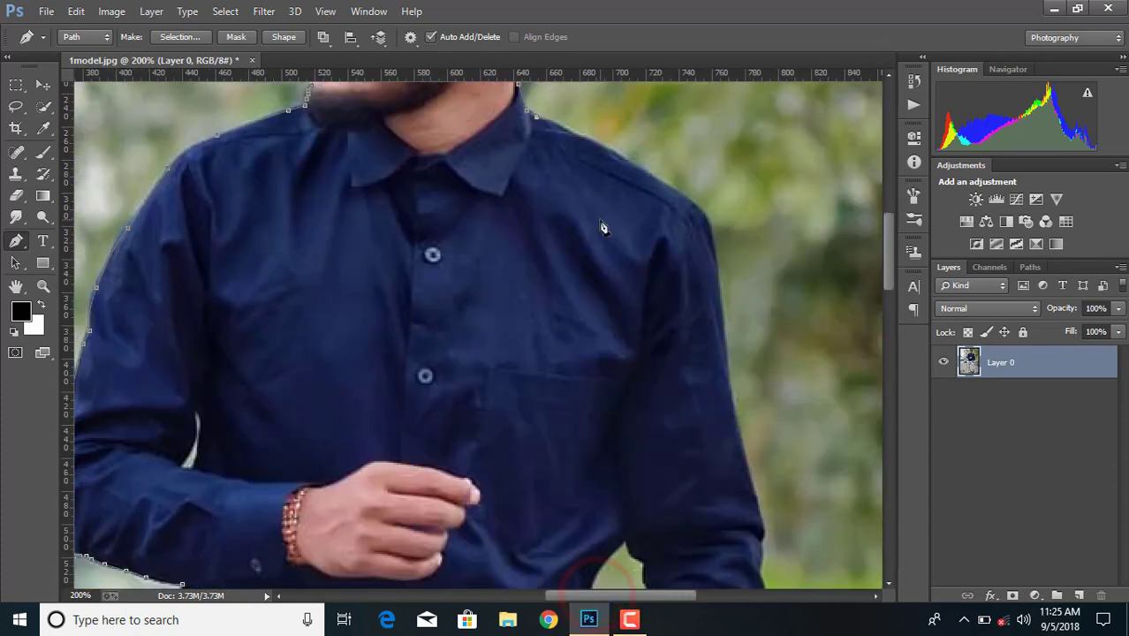
pyautogui.scroll(-1, 579, 181)
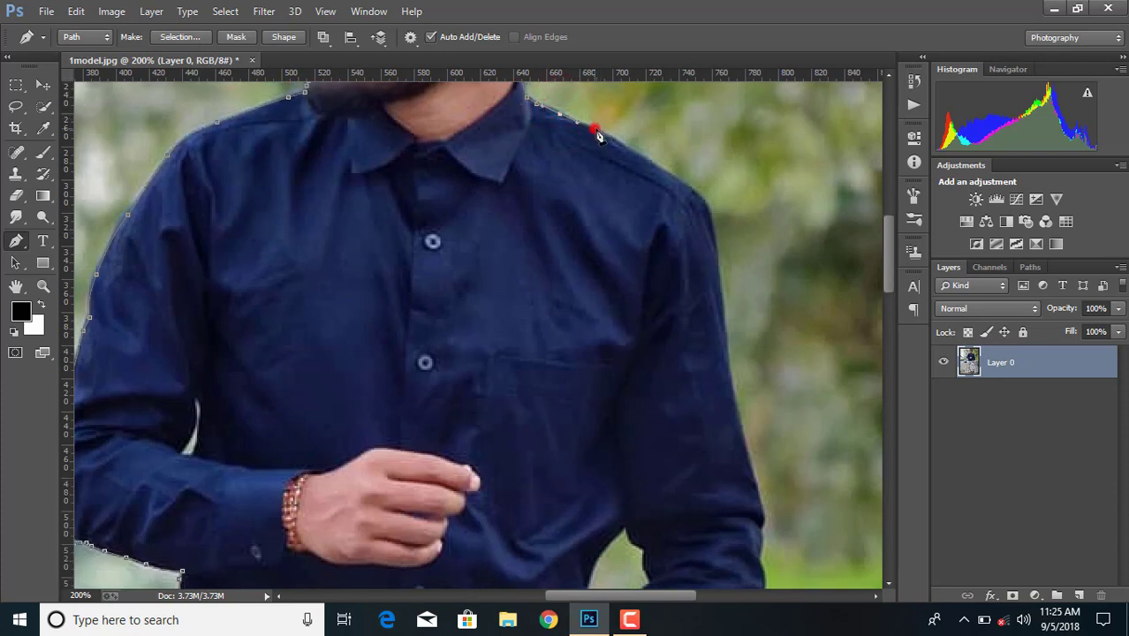
pyautogui.click(625, 145)
pyautogui.scroll(-3, 698, 187)
pyautogui.click(709, 170)
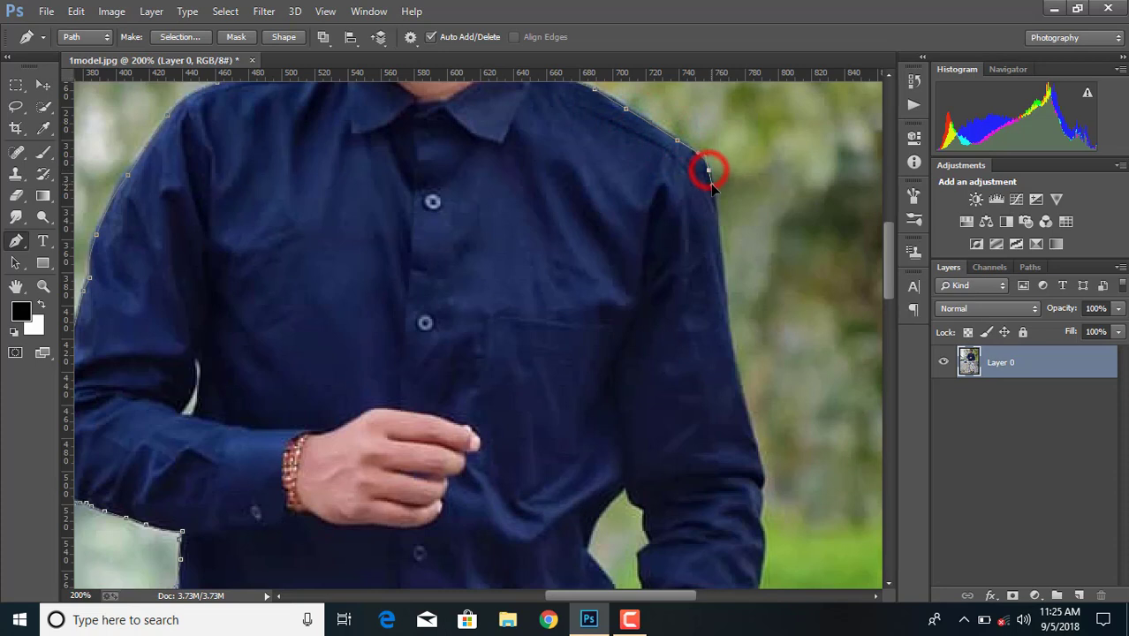
# Trace the path down the outer edge of the watch arm's upper sleeve.
pyautogui.scroll(-3, 714, 186)
pyautogui.click(719, 183)
pyautogui.scroll(-5, 719, 183)
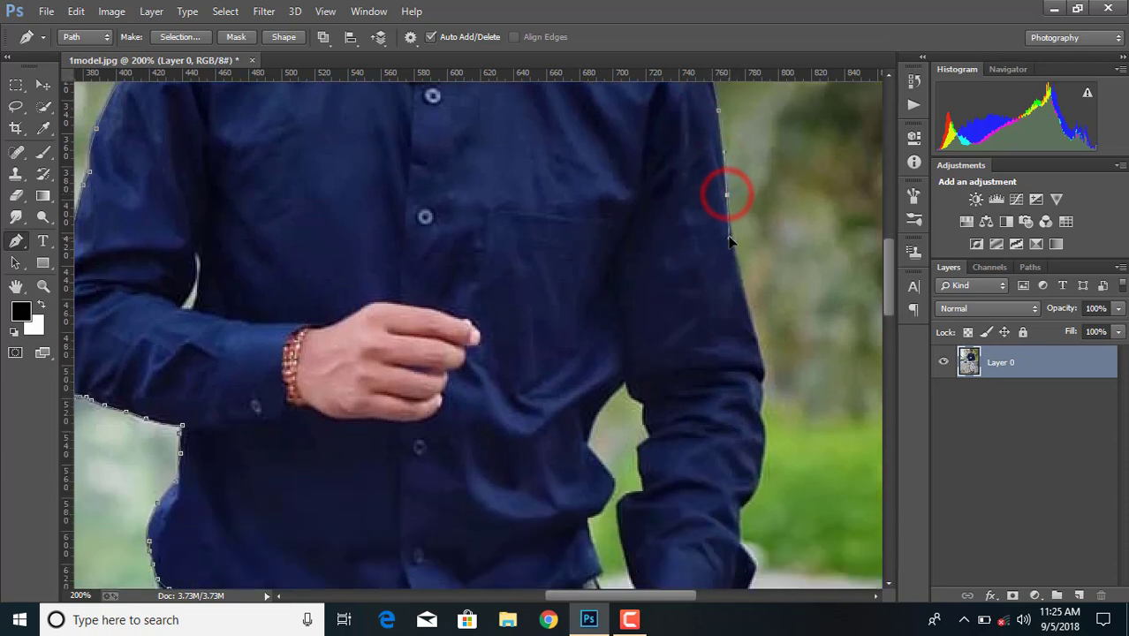
pyautogui.scroll(-6, 733, 225)
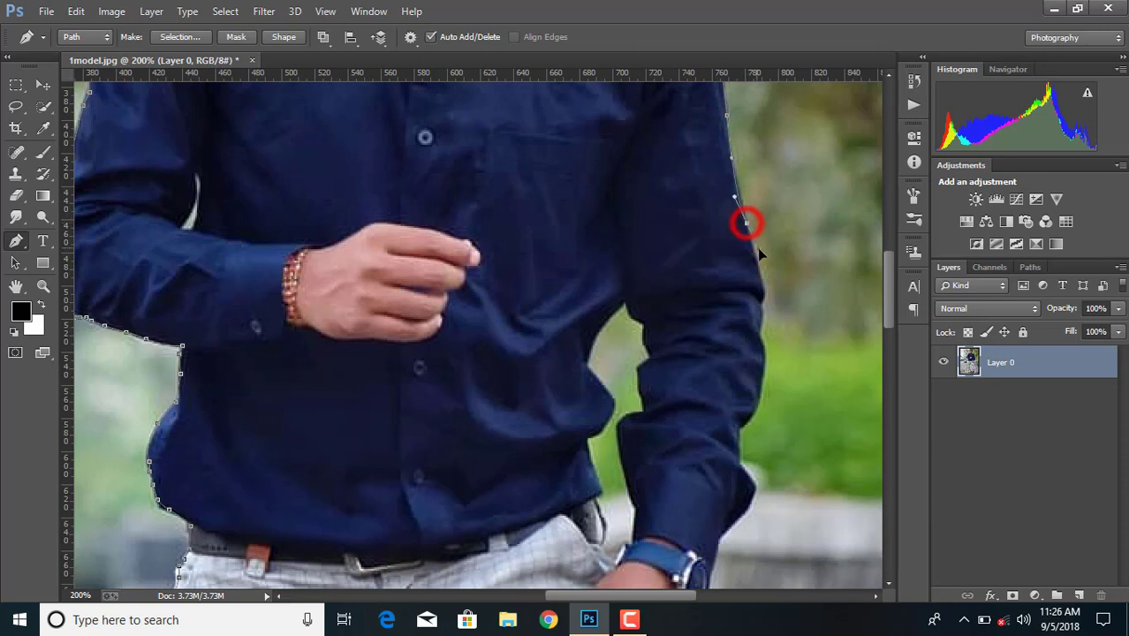
pyautogui.click(753, 246)
# Continue the path around the folds at the elbow of the watch arm's sleeve.
pyautogui.scroll(-5, 758, 231)
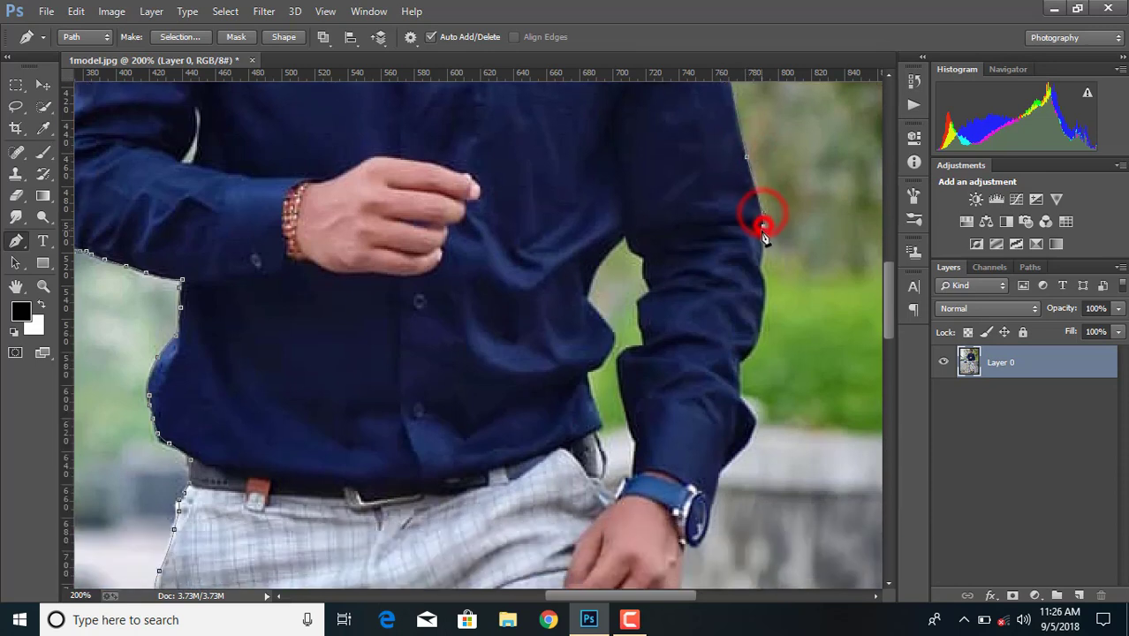
pyautogui.click(760, 231)
pyautogui.click(760, 280)
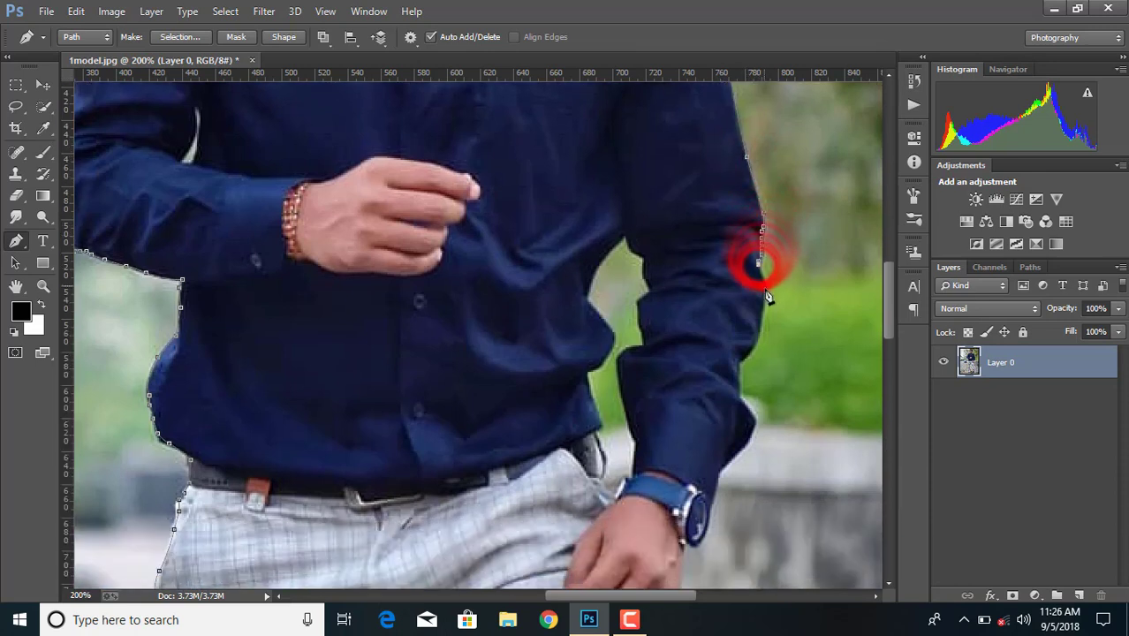
pyautogui.click(762, 319)
# Trace the path down the watch arm's lower sleeve and around the cuff to the wristwatch.
pyautogui.scroll(-5, 762, 319)
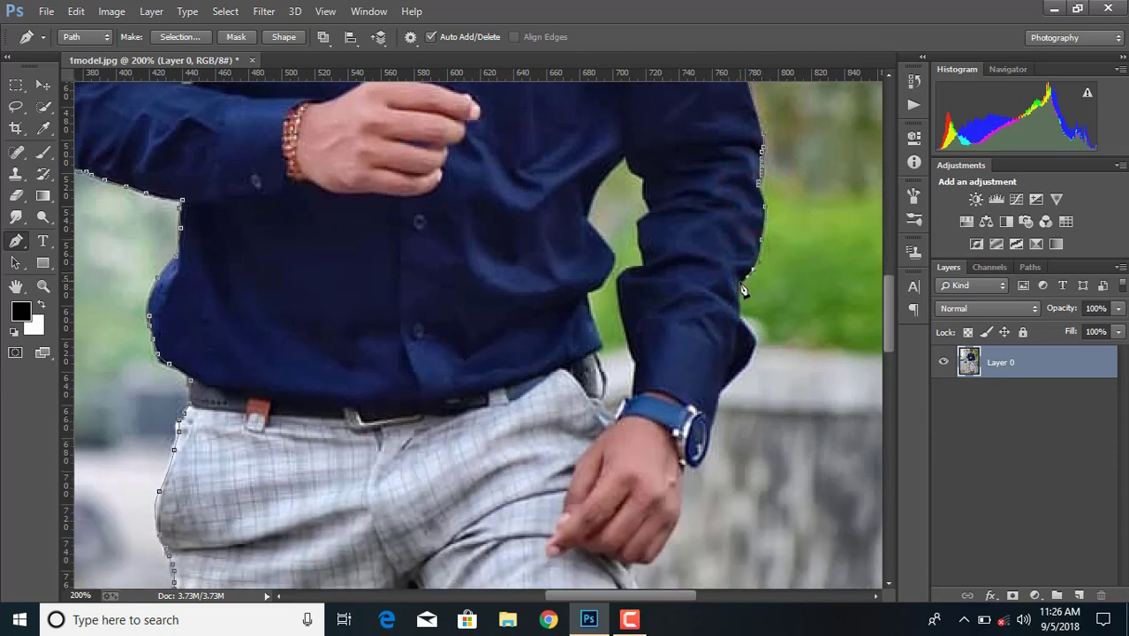
pyautogui.scroll(-3, 743, 318)
pyautogui.click(753, 287)
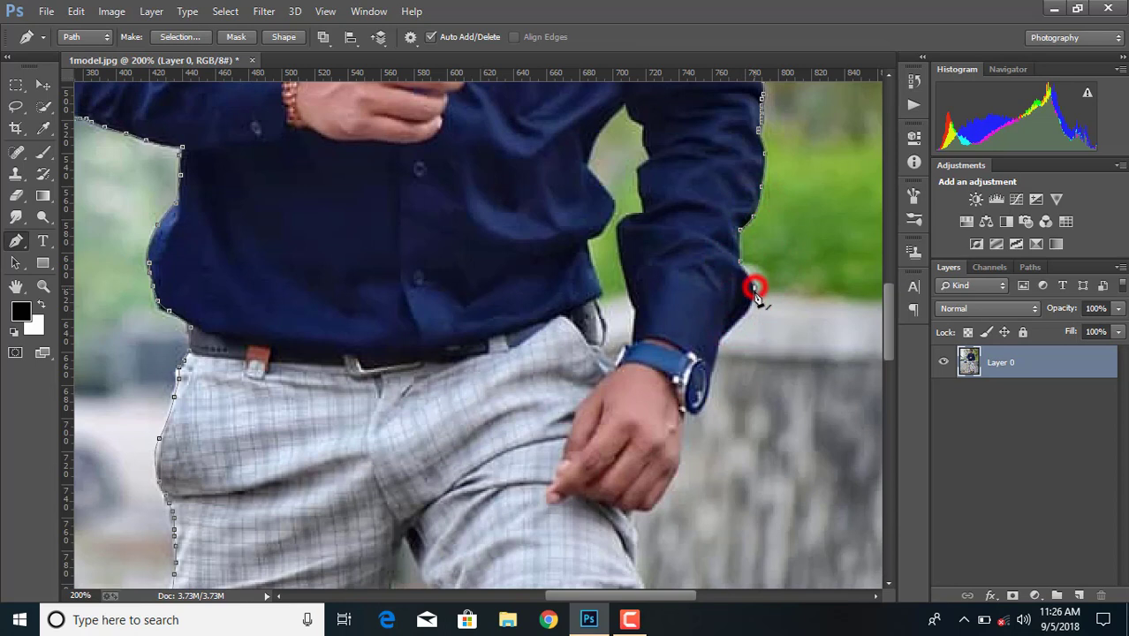
pyautogui.moveTo(732, 331); pyautogui.dragTo(725, 344)
pyautogui.scroll(-3, 720, 347)
pyautogui.click(712, 315)
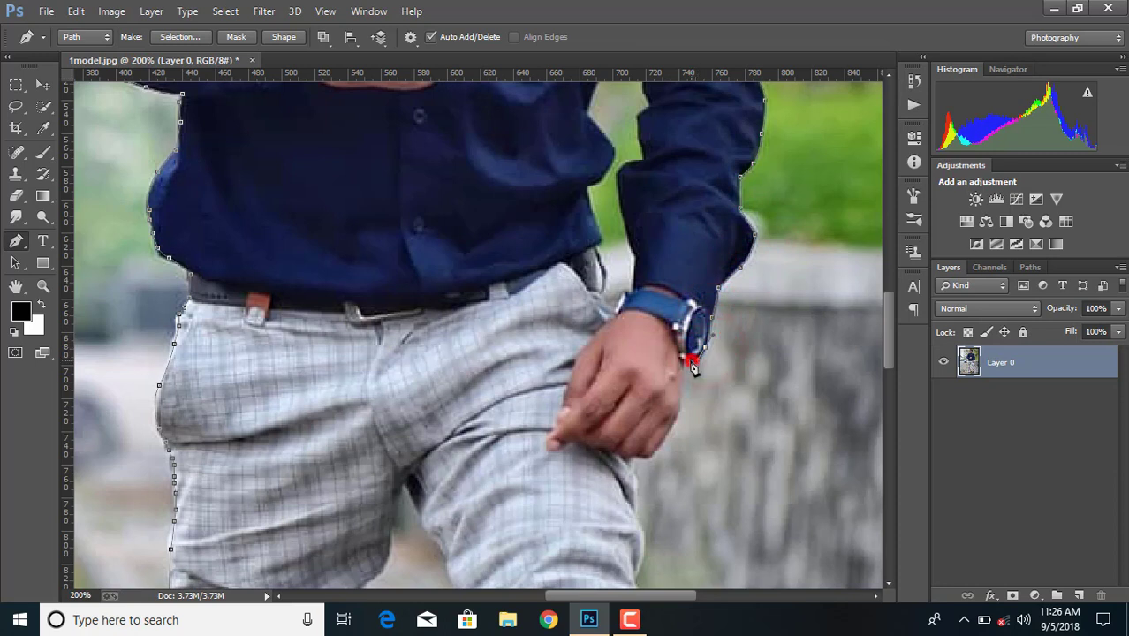
# Trace the path from the wristwatch around the outer edge of the hand to the trousers.
pyautogui.click(682, 360)
pyautogui.scroll(-3, 682, 349)
pyautogui.click(681, 336)
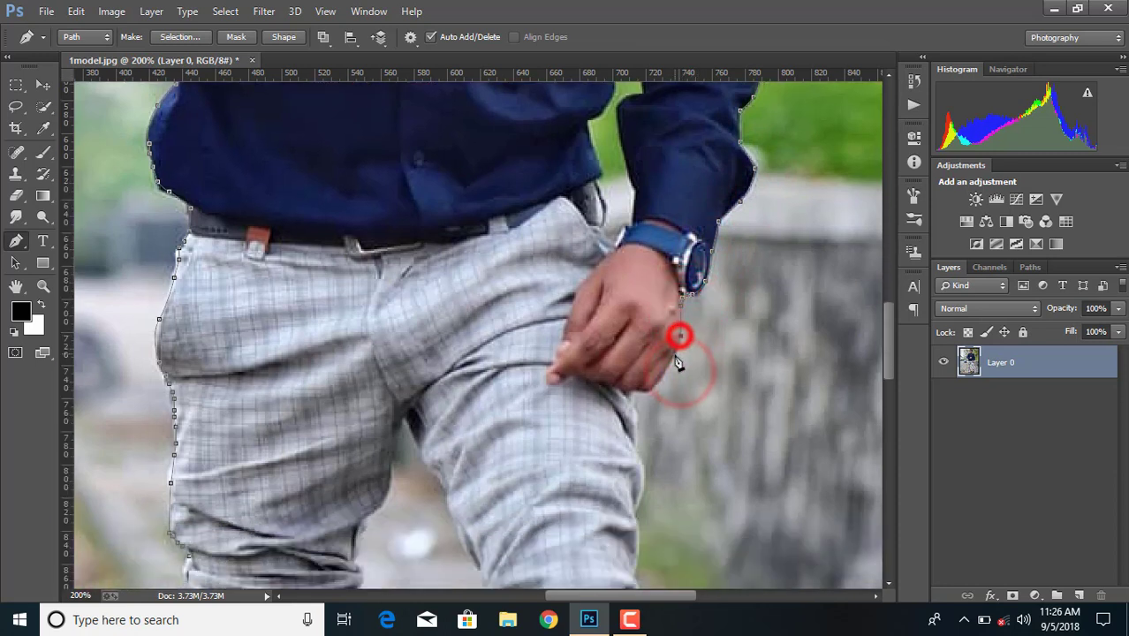
pyautogui.click(634, 403)
# Continue the path down the outer thigh below the hand, undoing a misplaced anchor point and redrawing that stretch.
pyautogui.scroll(-3, 635, 403)
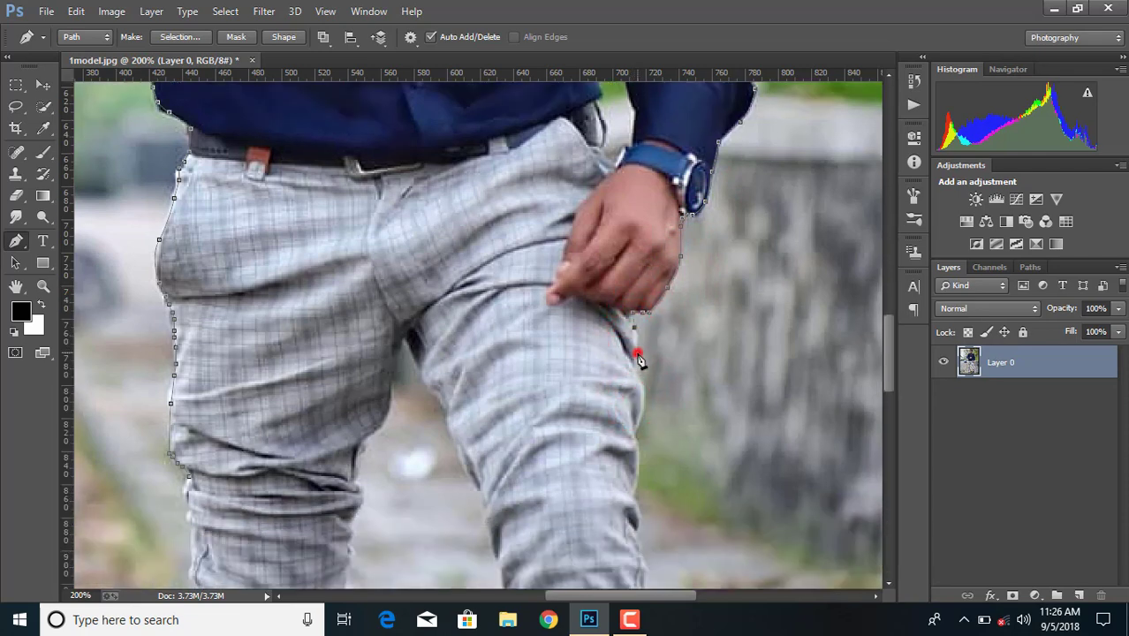
pyautogui.click(637, 373)
pyautogui.scroll(-3, 641, 362)
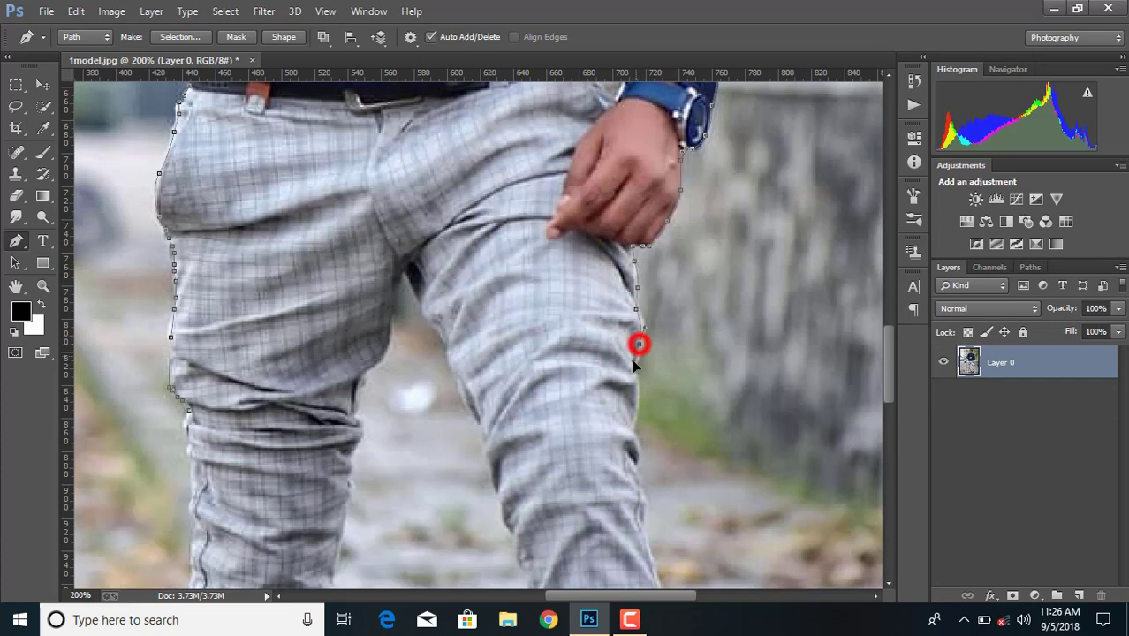
pyautogui.hotkey('ctrl', 'z')
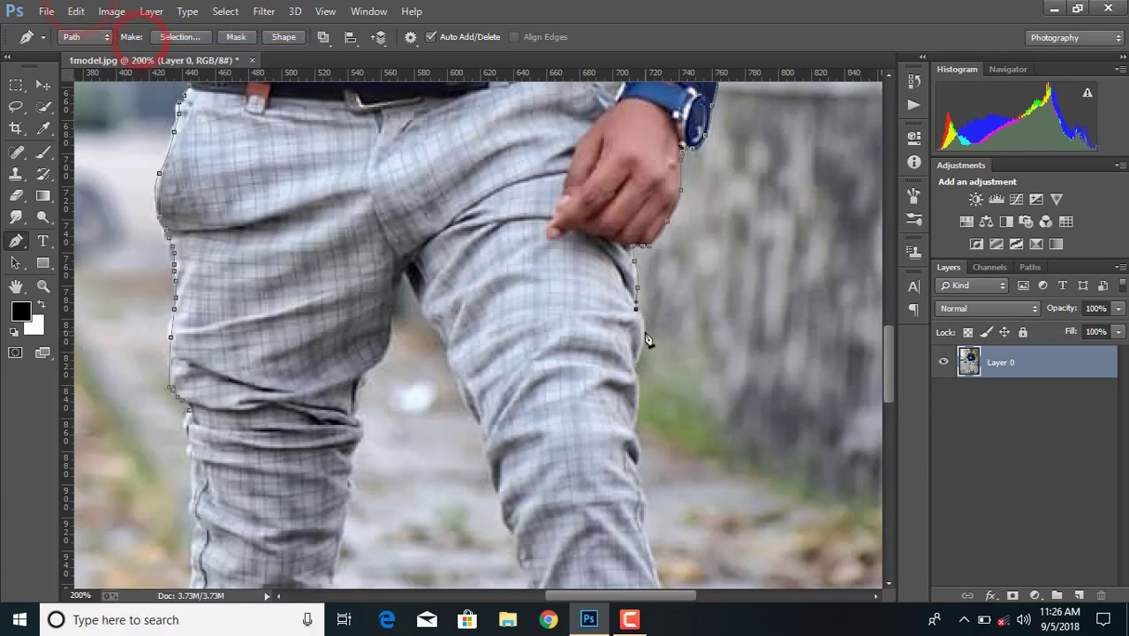
pyautogui.click(636, 387)
pyautogui.click(632, 430)
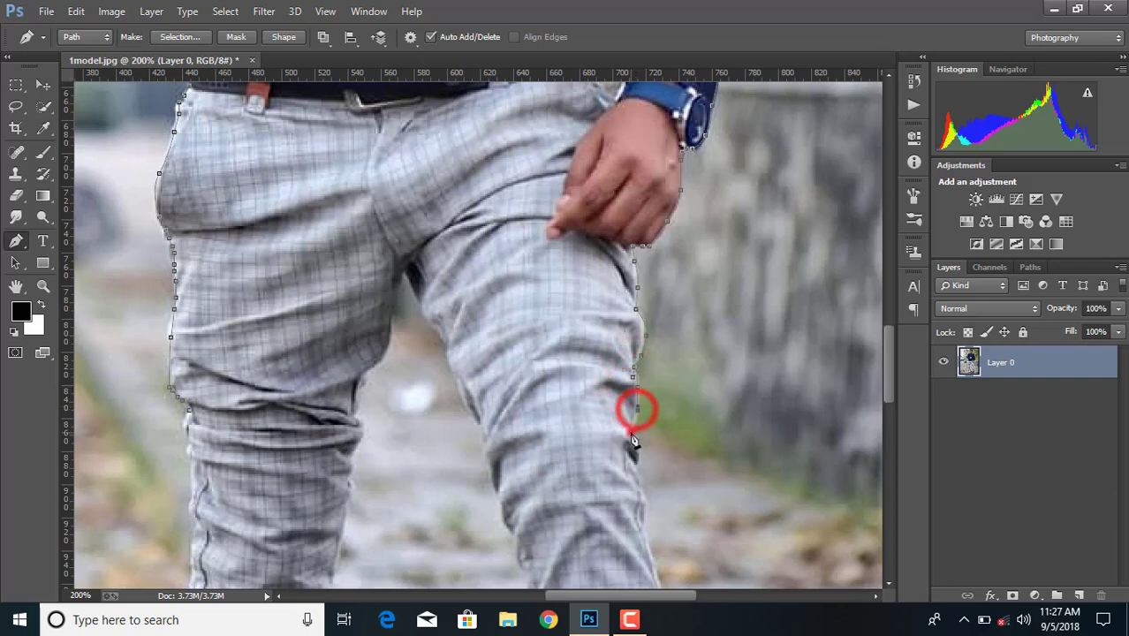
# Trace the path around the small folds at the outer knee of the trouser leg below the watch hand.
pyautogui.scroll(-3, 636, 406)
pyautogui.click(636, 395)
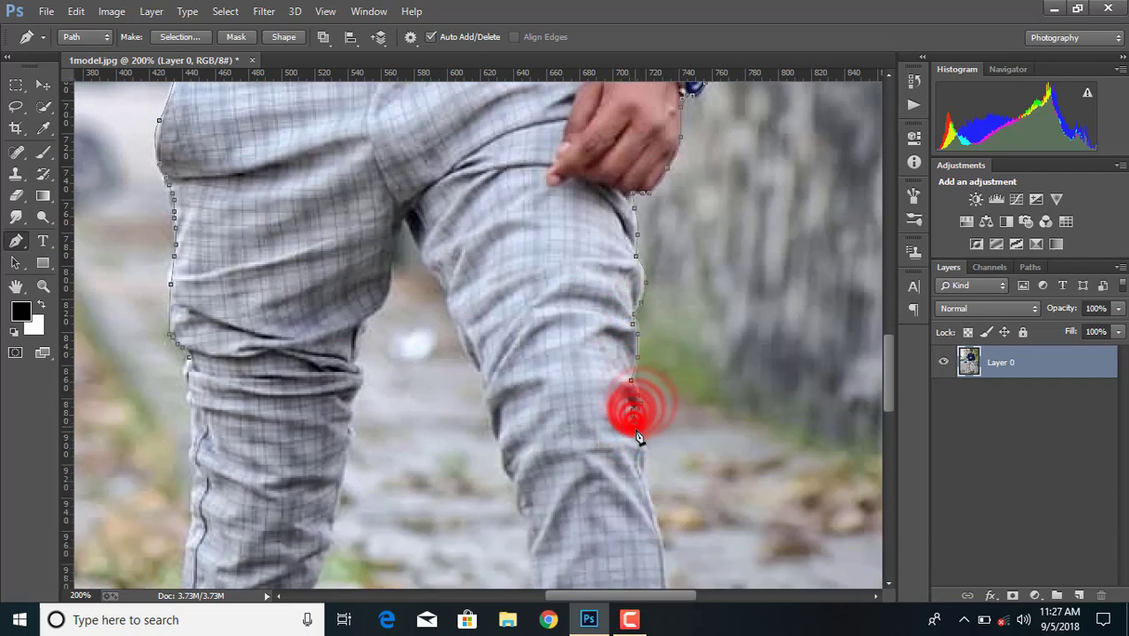
pyautogui.click(639, 446)
pyautogui.click(642, 467)
pyautogui.scroll(-5, 642, 467)
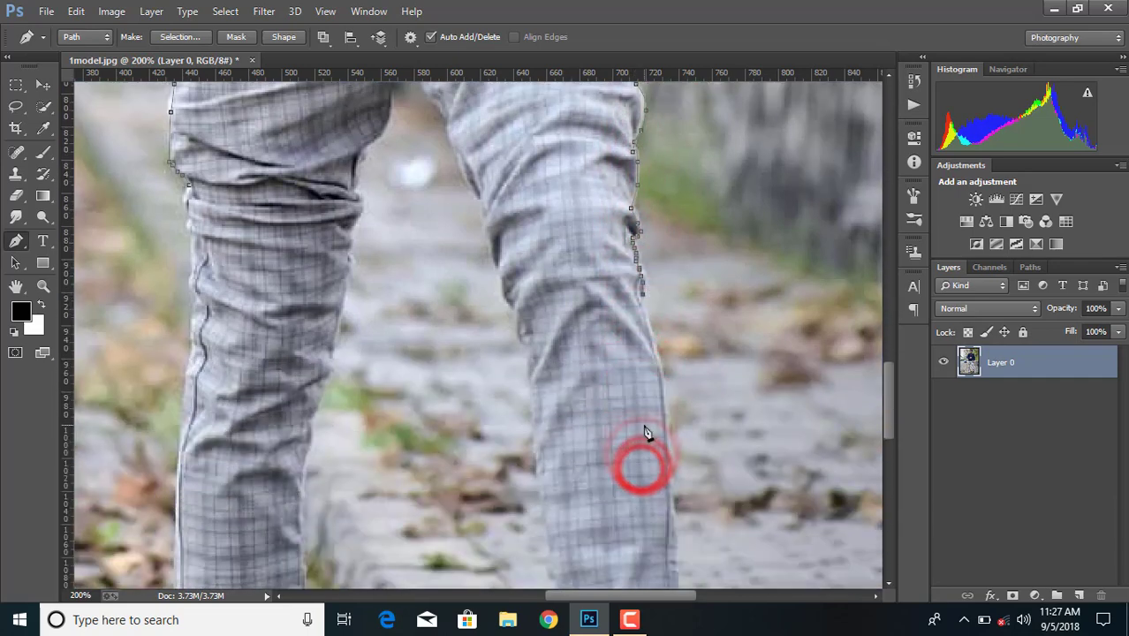
# Extend the path down the outer edge of the same lower trouser leg toward its hem.
pyautogui.scroll(-3, 654, 318)
pyautogui.click(664, 288)
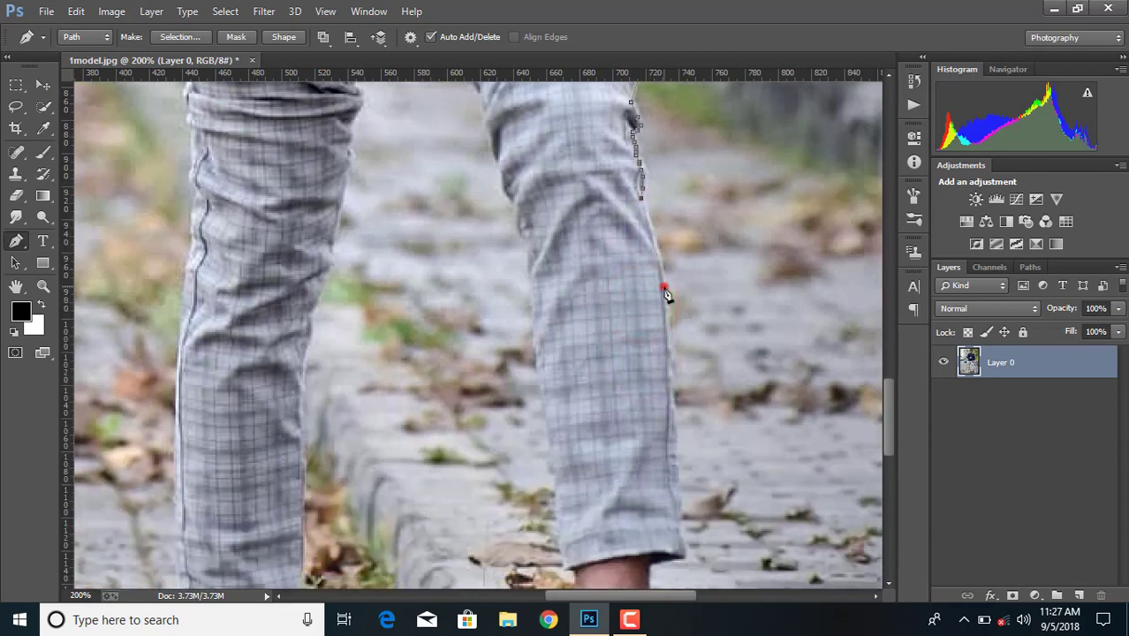
pyautogui.click(665, 325)
pyautogui.scroll(-1, 668, 326)
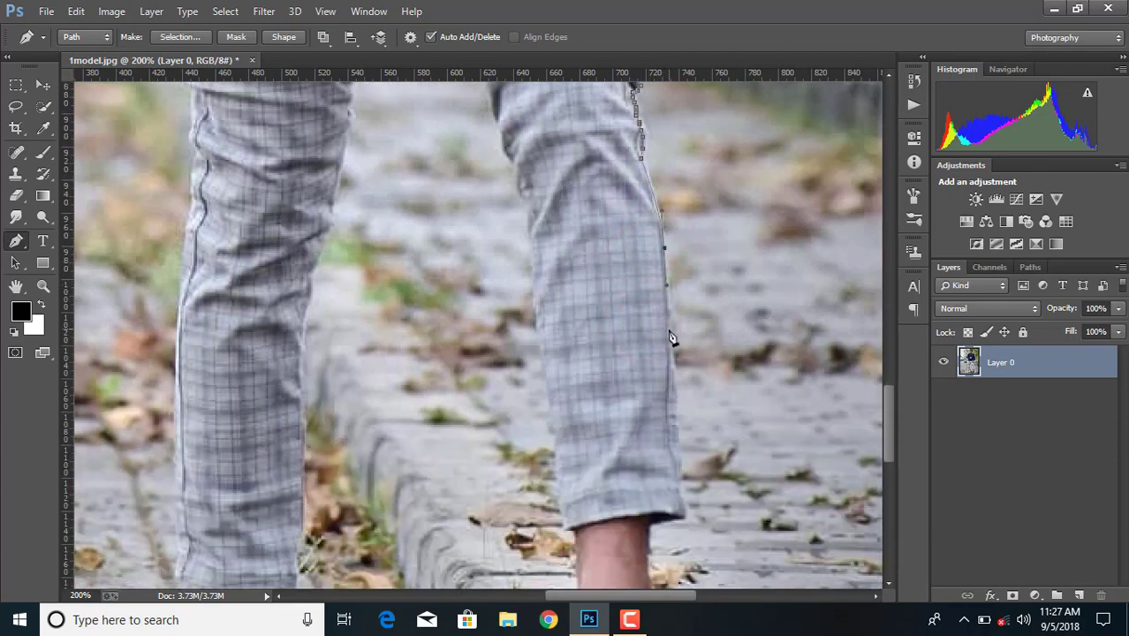
pyautogui.click(673, 349)
pyautogui.scroll(-4, 676, 327)
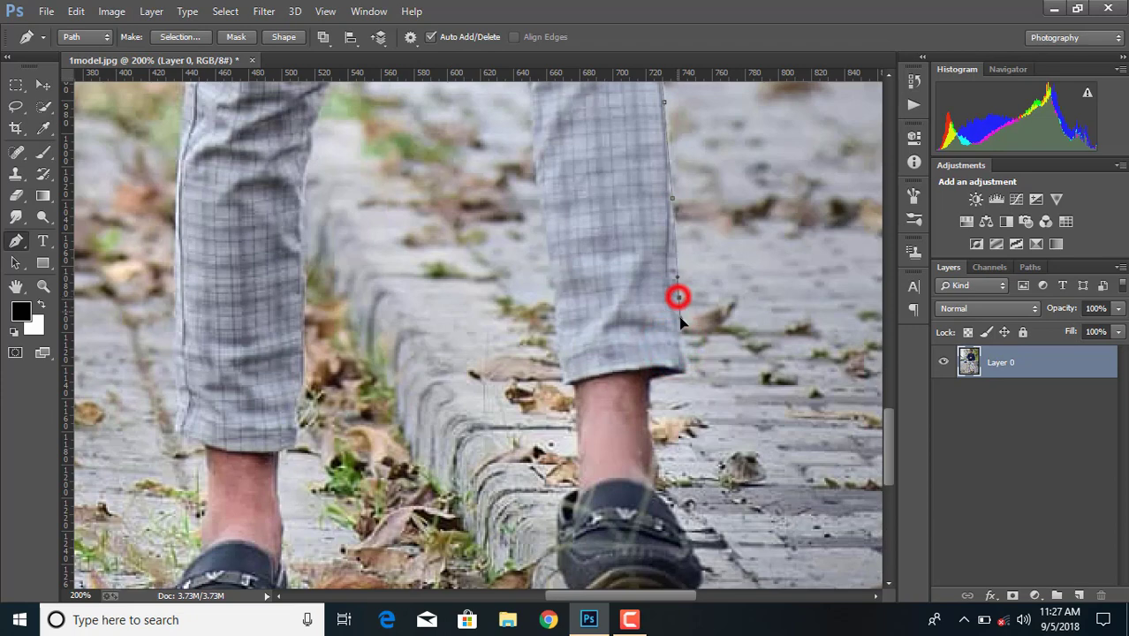
# Take the path around the outer corner of the trouser hem and down the ankle to the shoe.
pyautogui.click(664, 378)
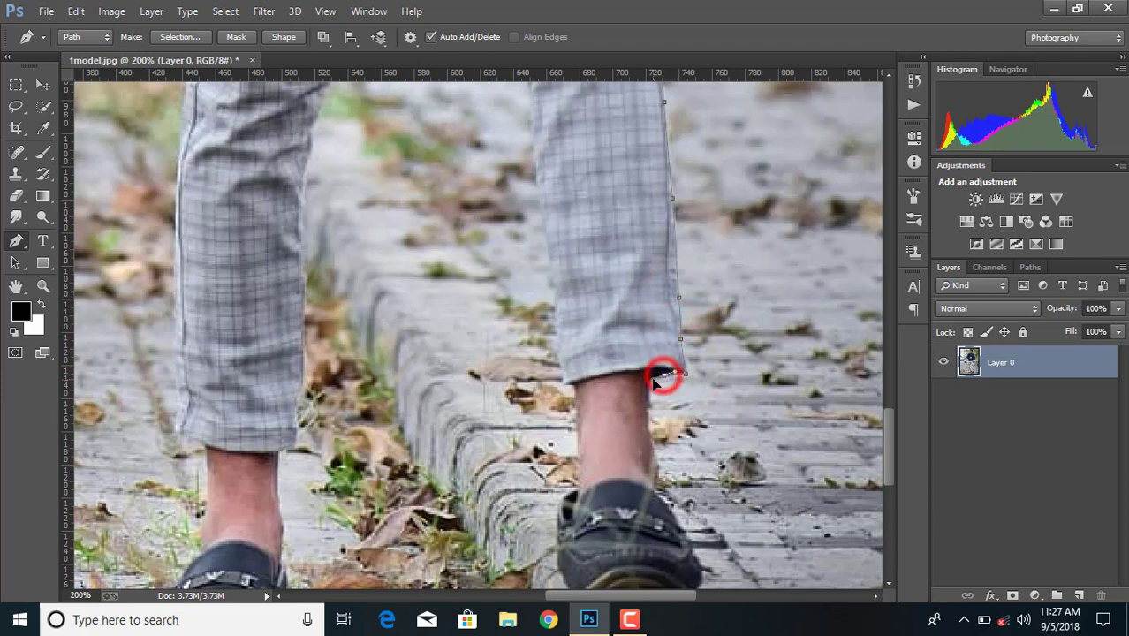
pyautogui.scroll(-2, 655, 381)
pyautogui.click(648, 367)
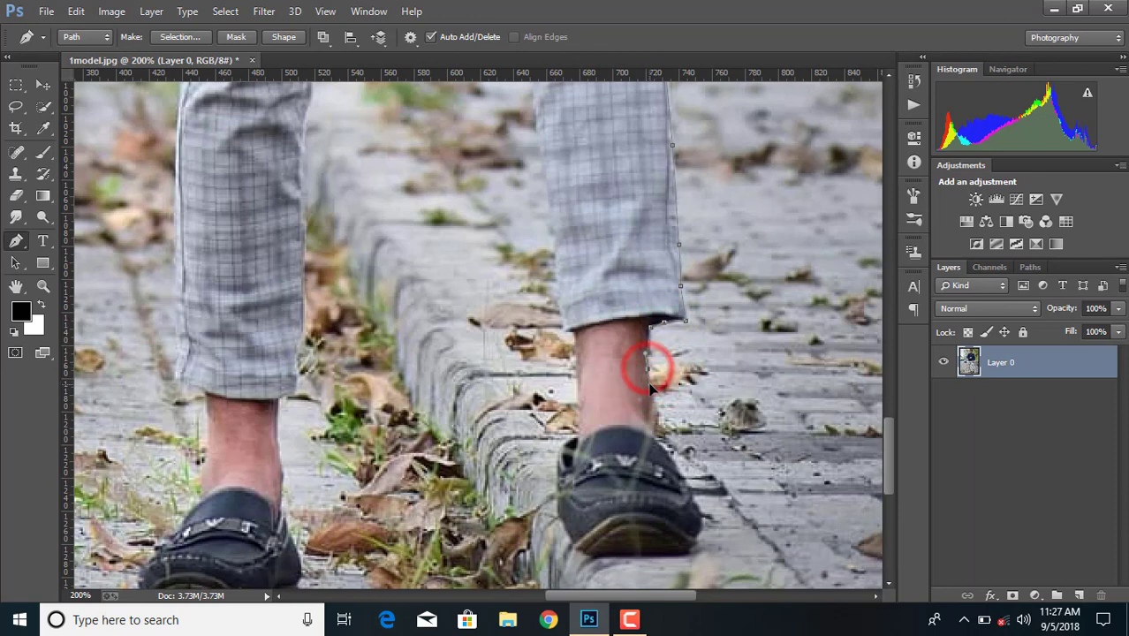
pyautogui.scroll(-1, 662, 382)
pyautogui.click(657, 378)
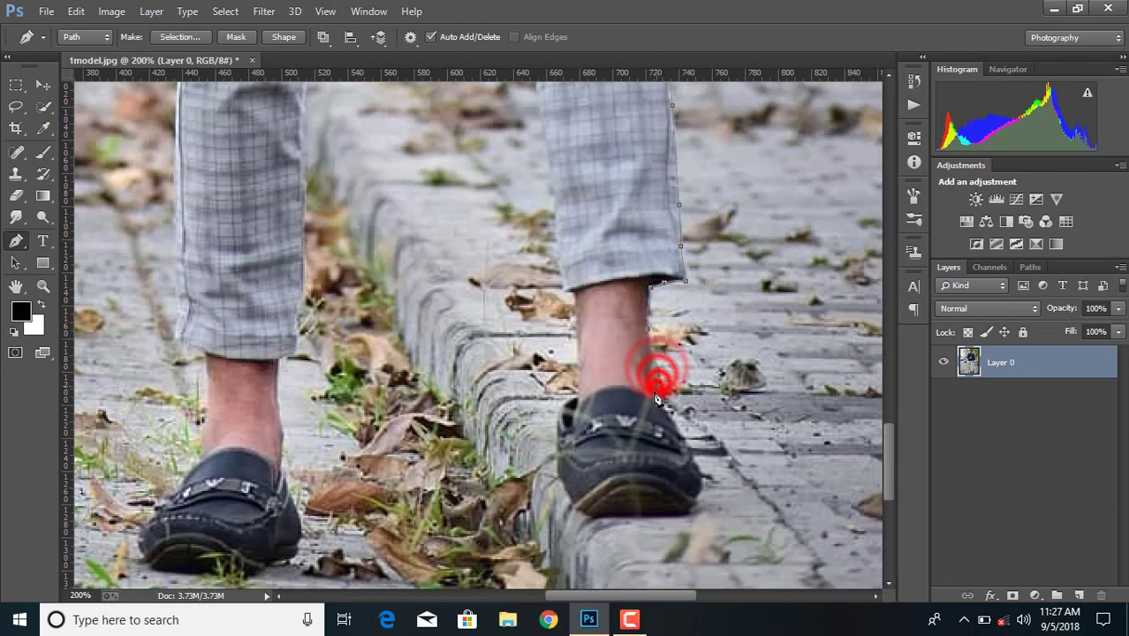
# Trace the path down the outer side of the shoe, stepping back a misplaced anchor point along the way.
pyautogui.scroll(-1, 662, 402)
pyautogui.click(76, 11)
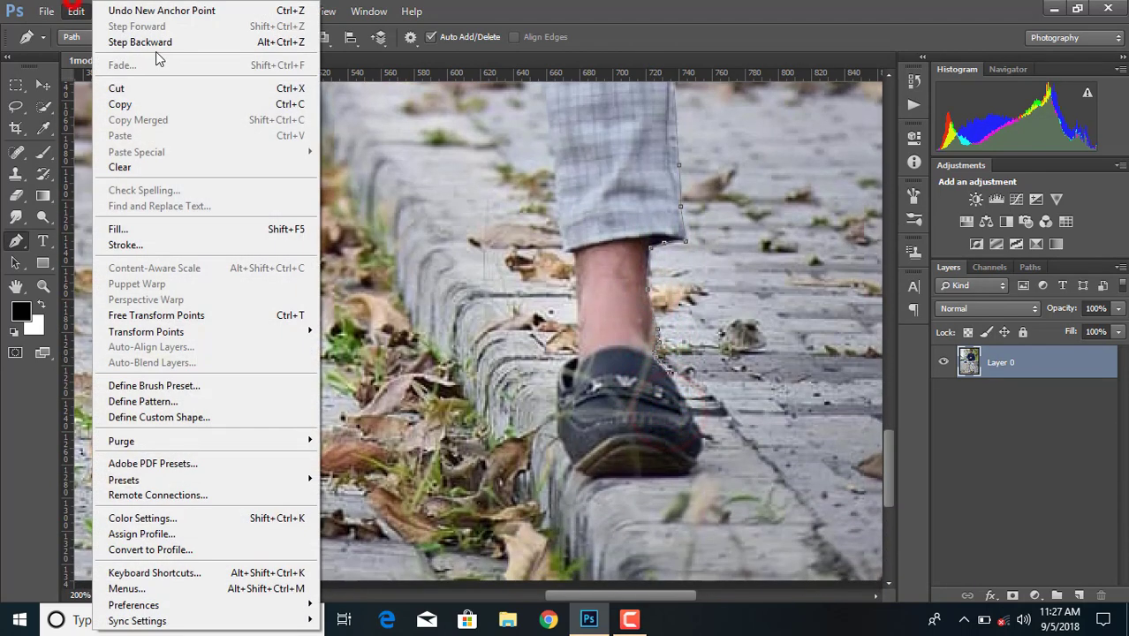
pyautogui.click(155, 49)
pyautogui.scroll(-1, 676, 372)
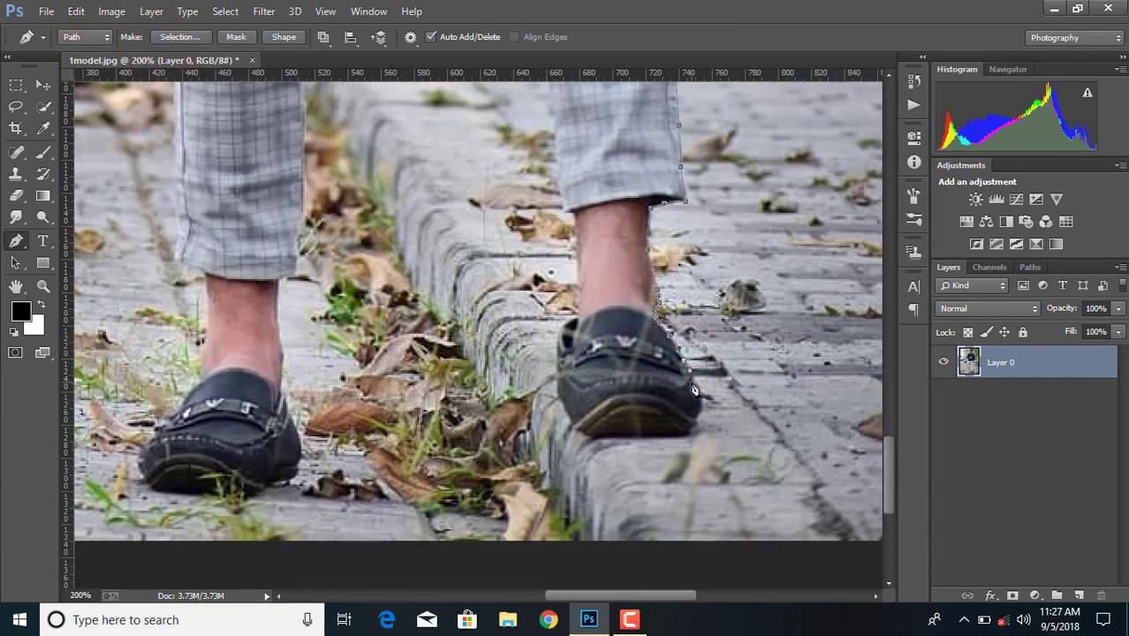
pyautogui.scroll(-1, 694, 390)
pyautogui.click(692, 382)
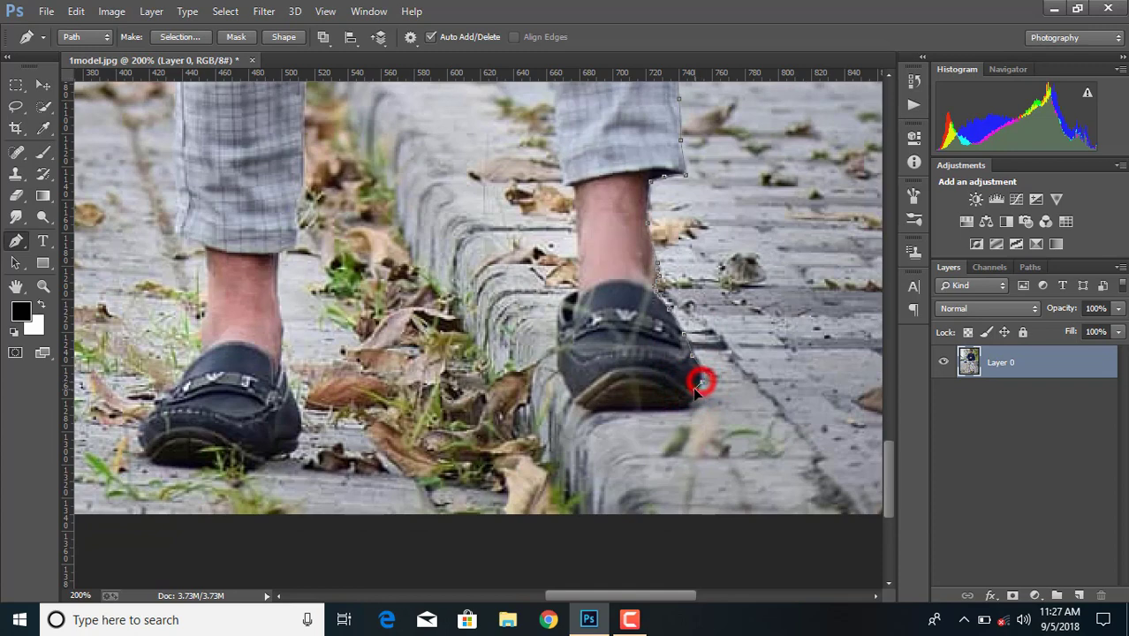
# Trace the path along the bottom of the shoe and around to its inner side.
pyautogui.click(640, 411)
pyautogui.click(594, 414)
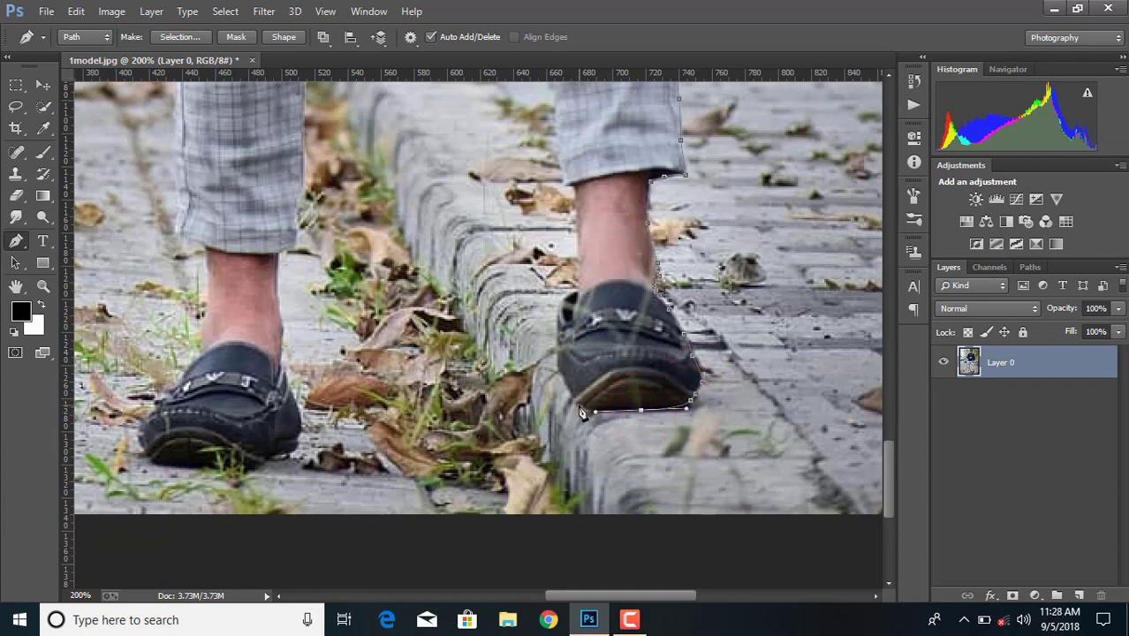
pyautogui.click(573, 398)
pyautogui.click(566, 389)
pyautogui.click(563, 380)
pyautogui.click(558, 369)
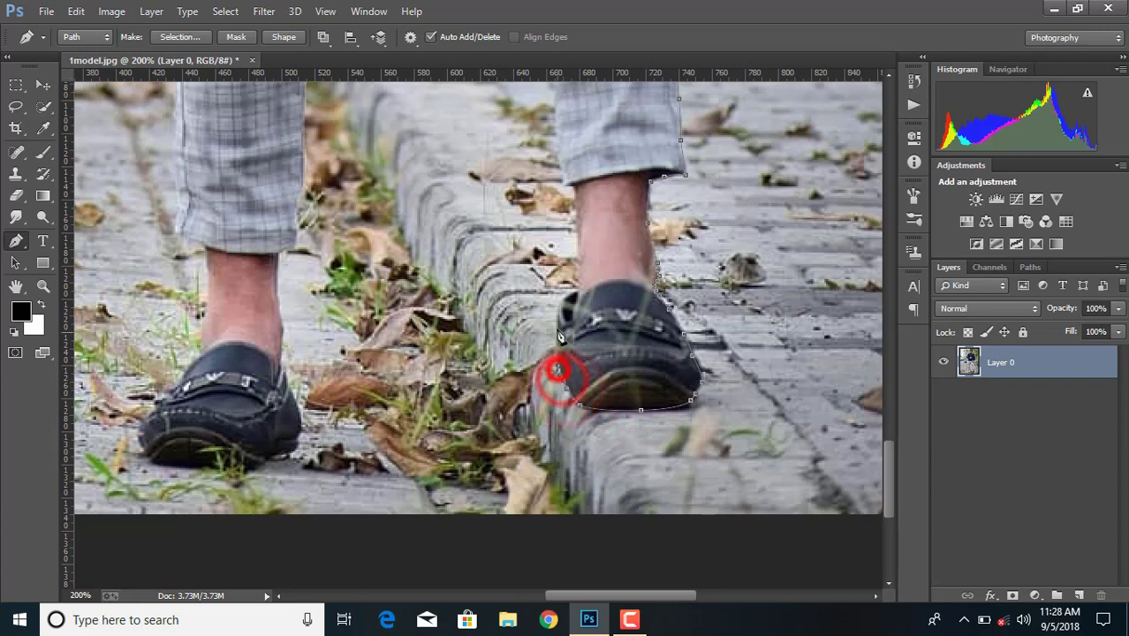
# Continue the path up the inner side of the shoe and onto the inner ankle.
pyautogui.click(558, 324)
pyautogui.click(565, 298)
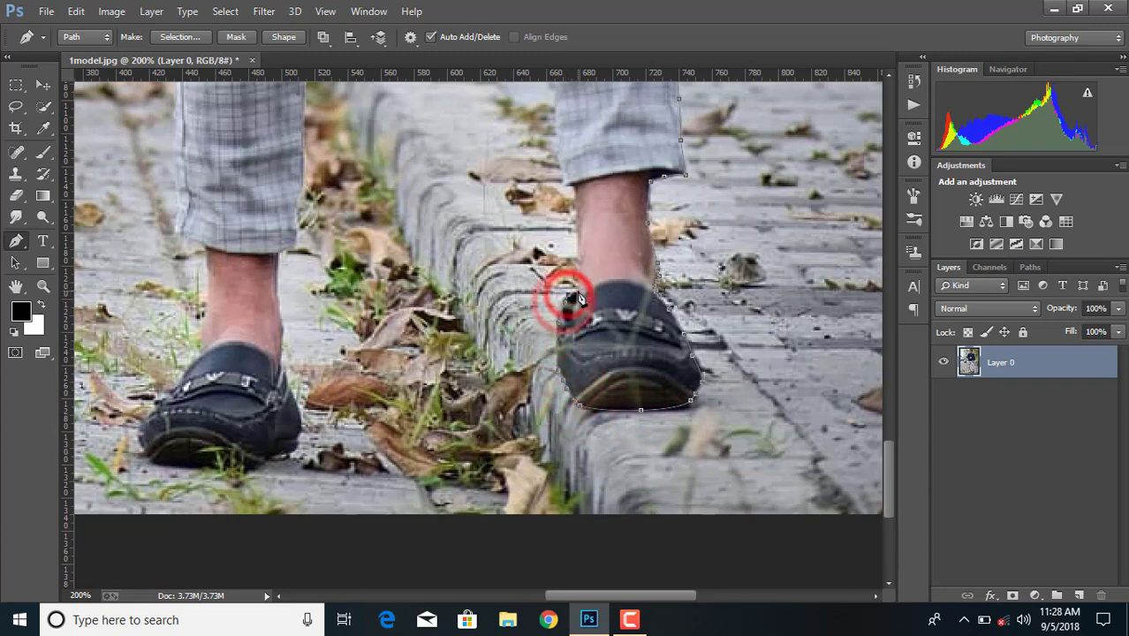
pyautogui.click(576, 292)
pyautogui.scroll(1, 582, 299)
pyautogui.scroll(3, 584, 301)
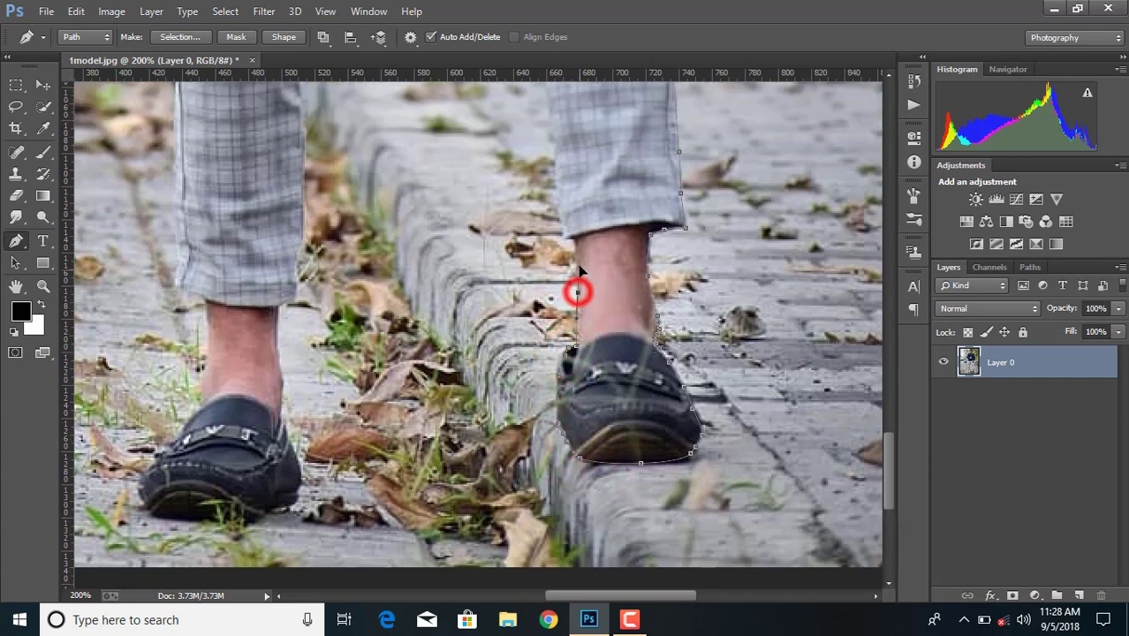
# Trace the path around the inner corner of the trouser hem and up the first part of the inner leg.
pyautogui.click(574, 239)
pyautogui.click(568, 237)
pyautogui.moveTo(560, 207); pyautogui.dragTo(558, 174)
pyautogui.click(551, 140)
pyautogui.click(552, 129)
pyautogui.click(551, 121)
pyautogui.click(549, 115)
# Extend the path up the inner edge of the same lower trouser leg and past the knee folds.
pyautogui.scroll(11, 568, 216)
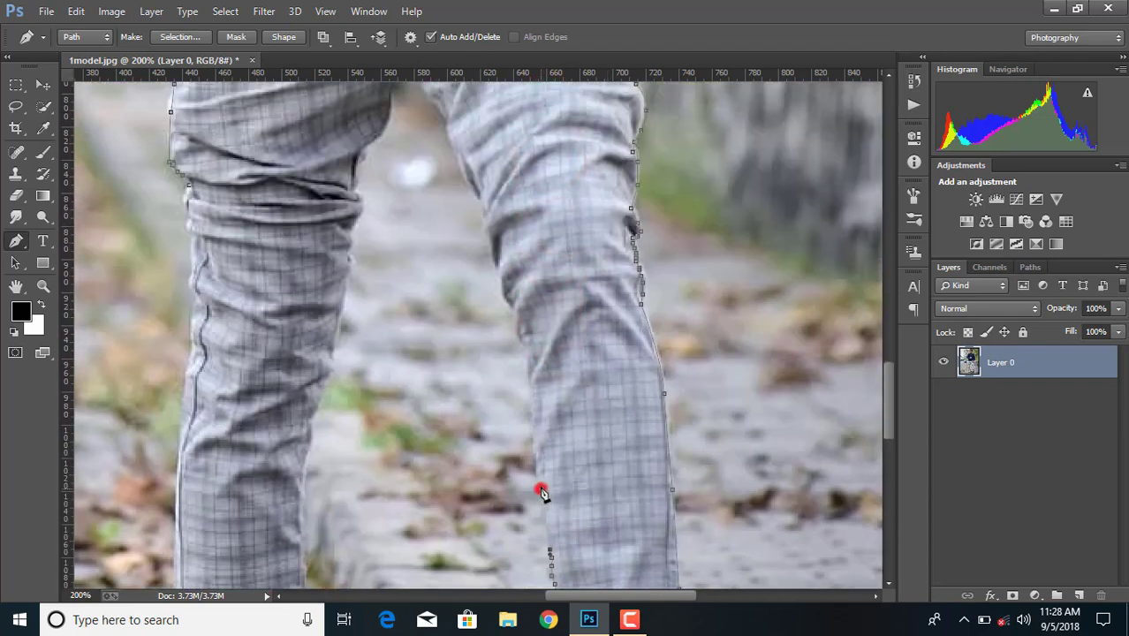
pyautogui.moveTo(541, 492); pyautogui.dragTo(533, 445)
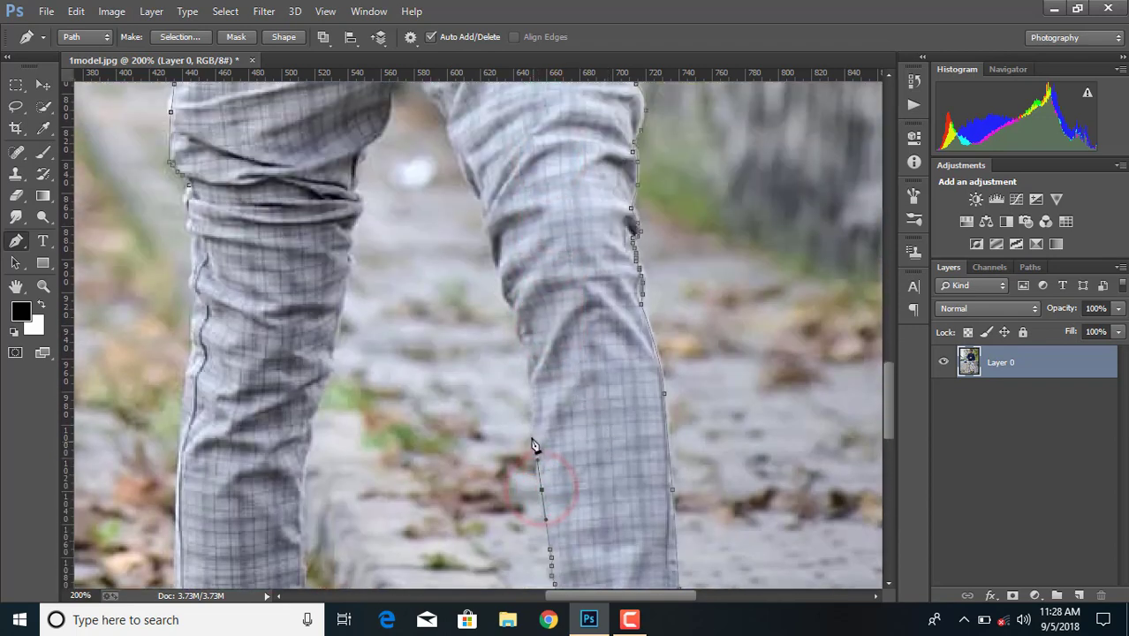
pyautogui.moveTo(528, 358); pyautogui.dragTo(507, 299)
pyautogui.moveTo(503, 290); pyautogui.dragTo(481, 215)
pyautogui.click(478, 198)
pyautogui.scroll(2, 495, 250)
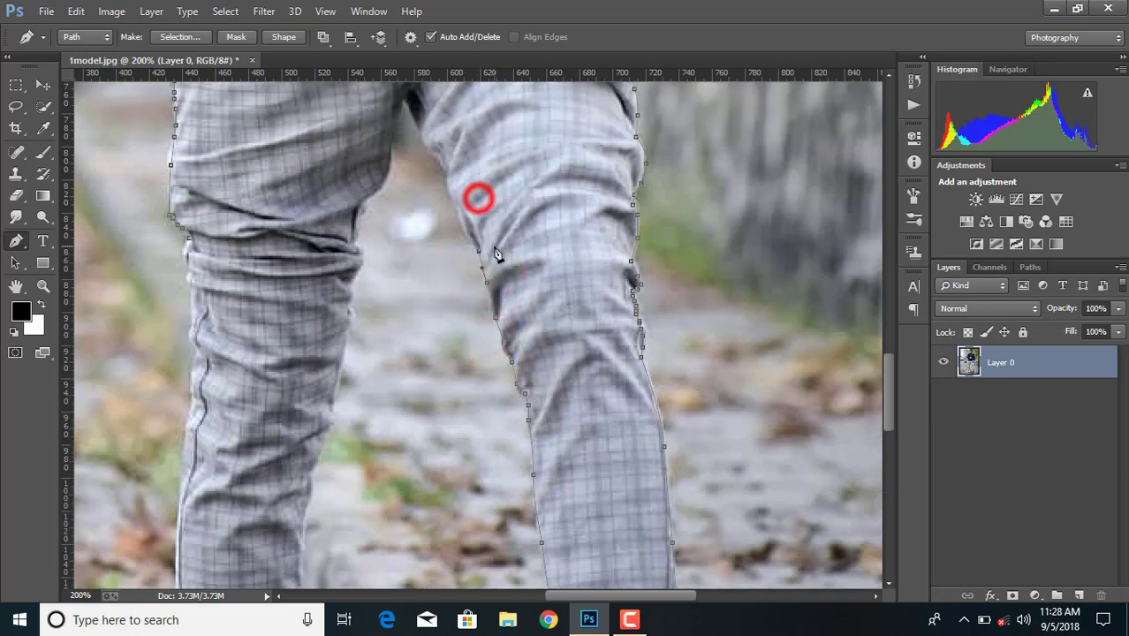
# Trace the path up the inner thigh to the crotch.
pyautogui.moveTo(466, 283); pyautogui.dragTo(456, 262)
pyautogui.click(454, 250)
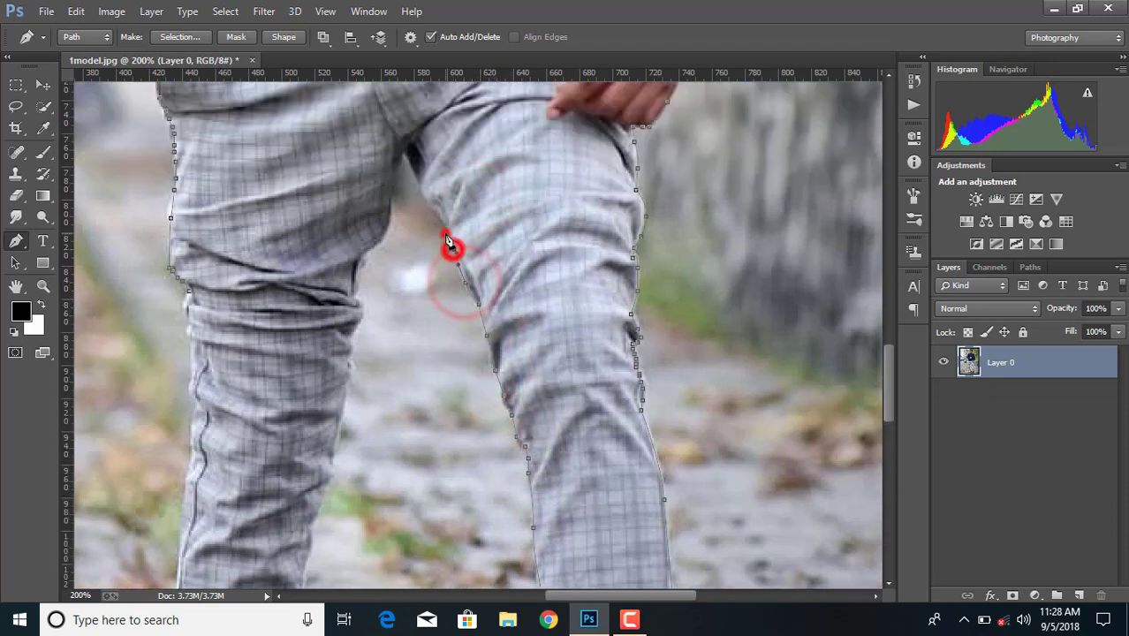
pyautogui.click(445, 233)
pyautogui.click(440, 221)
pyautogui.click(432, 203)
pyautogui.click(422, 188)
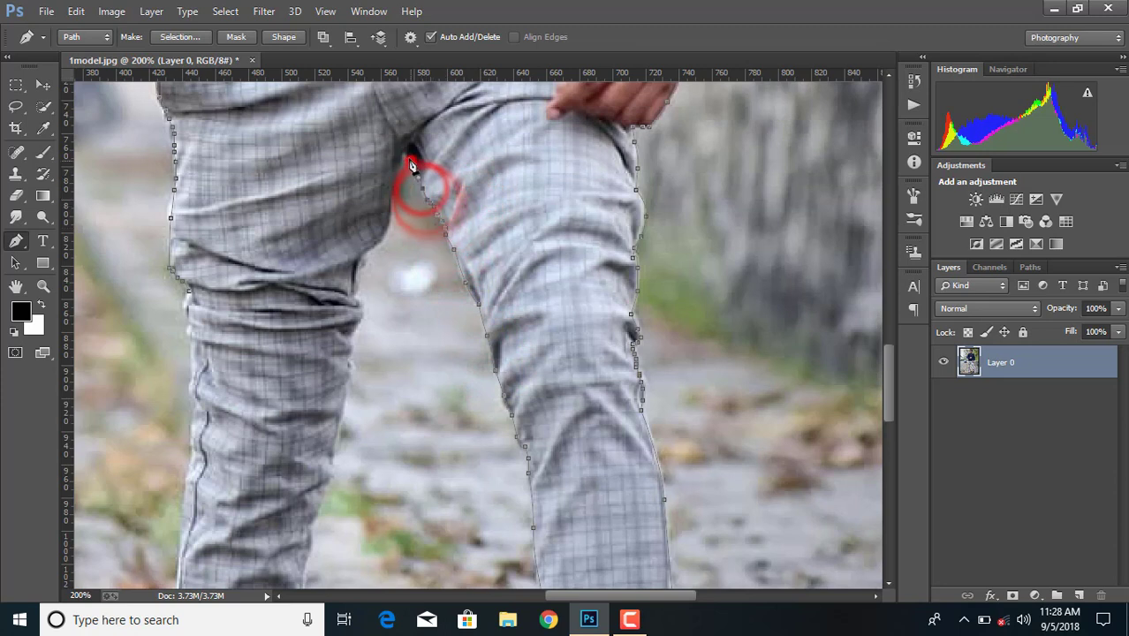
pyautogui.click(406, 158)
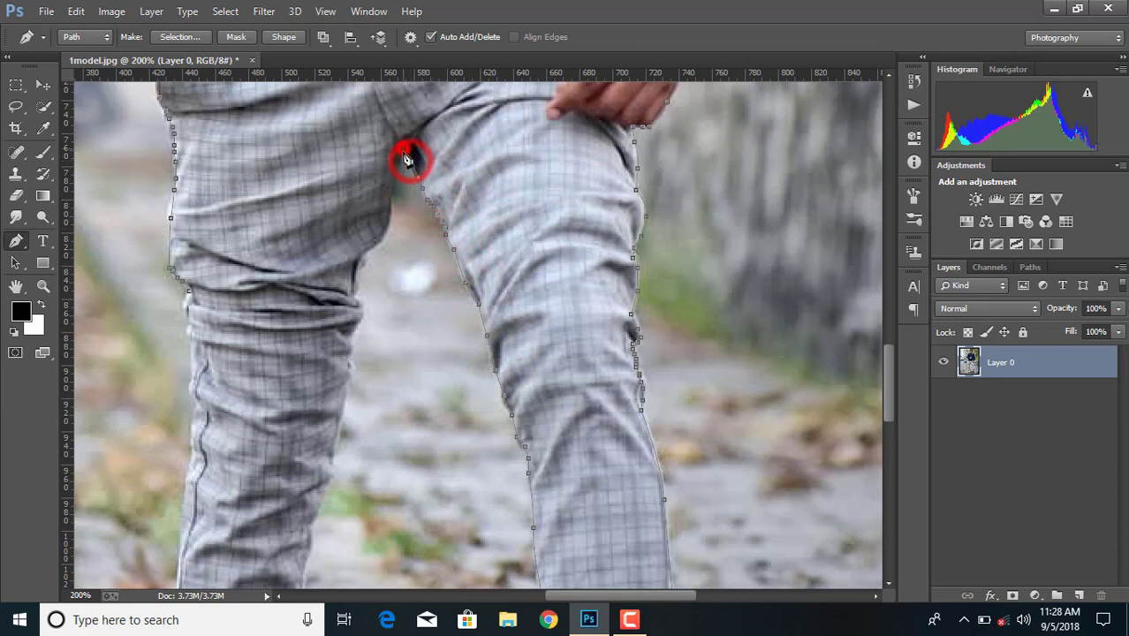
# Trace the path from the crotch down the other leg's inner thigh and around its knee folds.
pyautogui.click(357, 277)
pyautogui.click(358, 290)
pyautogui.click(360, 303)
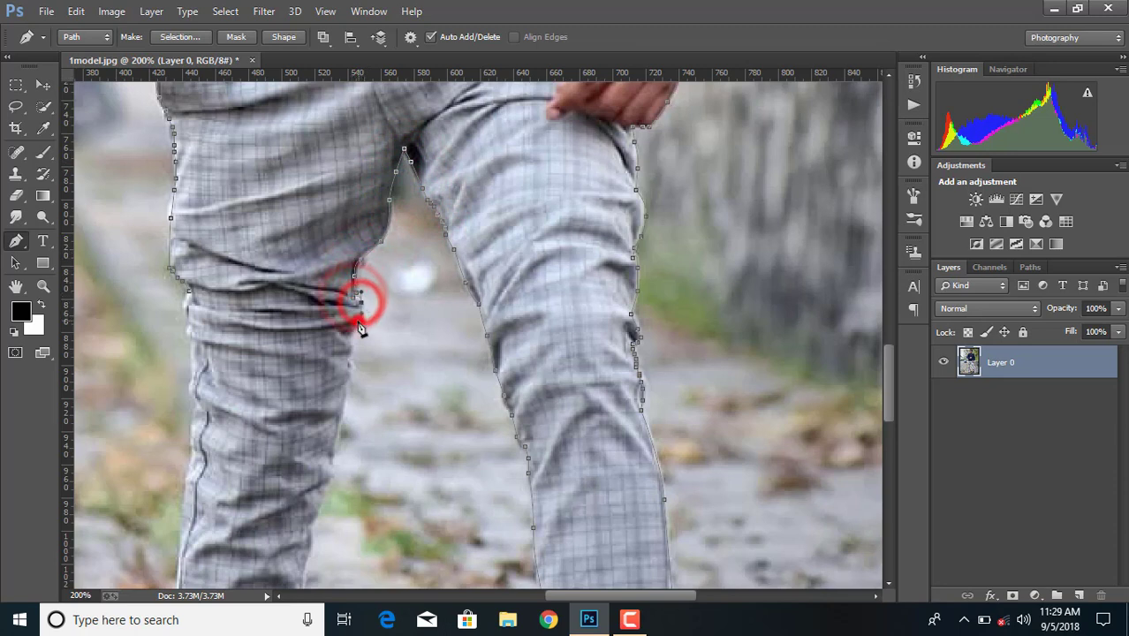
pyautogui.click(360, 321)
pyautogui.click(350, 336)
pyautogui.click(351, 361)
pyautogui.click(350, 380)
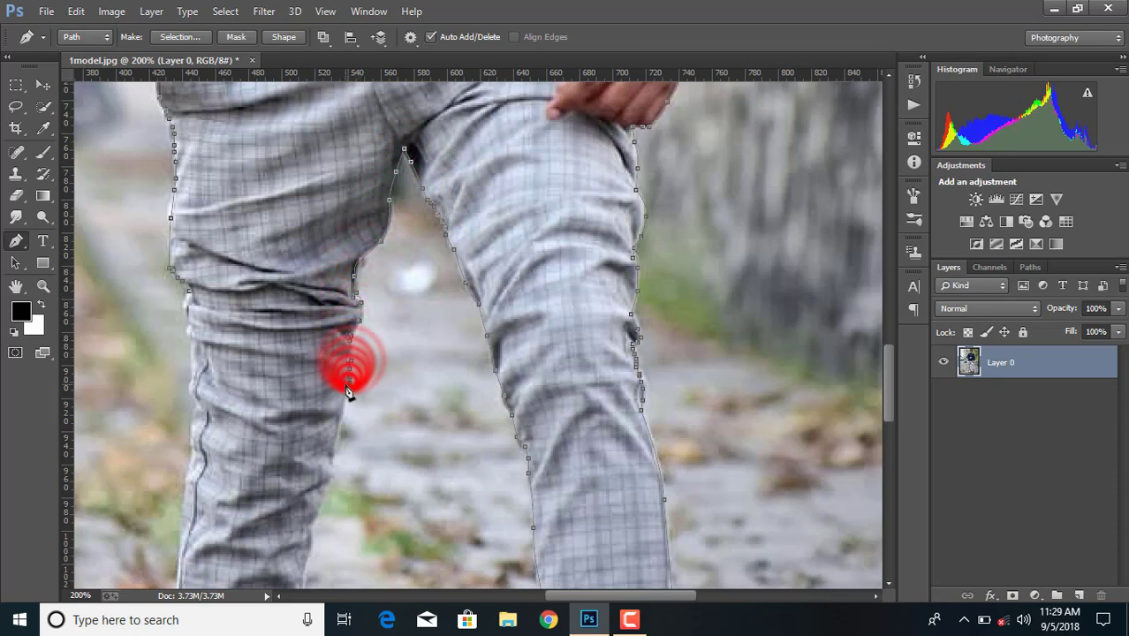
# Continue the path down the inner edge of the second leg, following the folds below the knee.
pyautogui.click(340, 415)
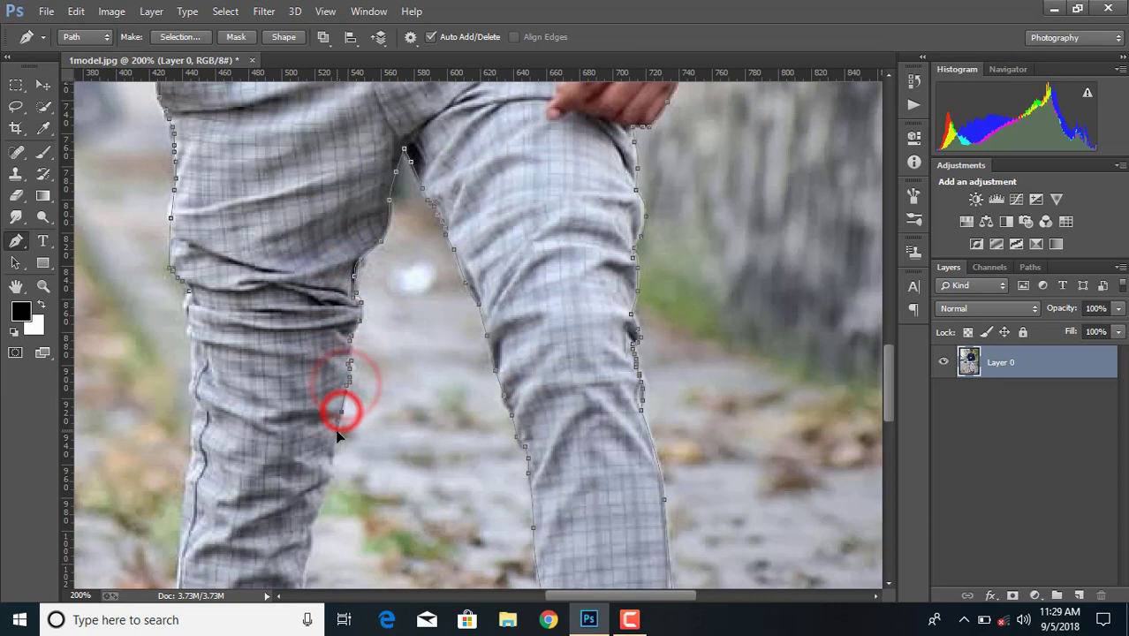
pyautogui.click(328, 488)
pyautogui.click(319, 507)
pyautogui.click(309, 517)
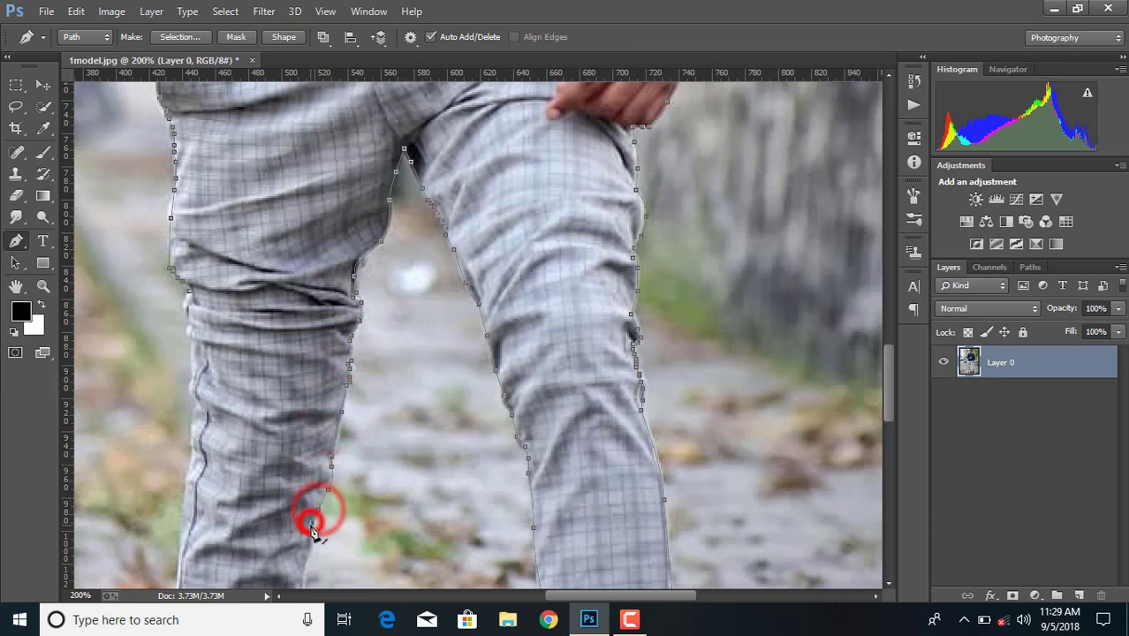
pyautogui.scroll(-3, 311, 530)
pyautogui.click(307, 461)
pyautogui.click(311, 490)
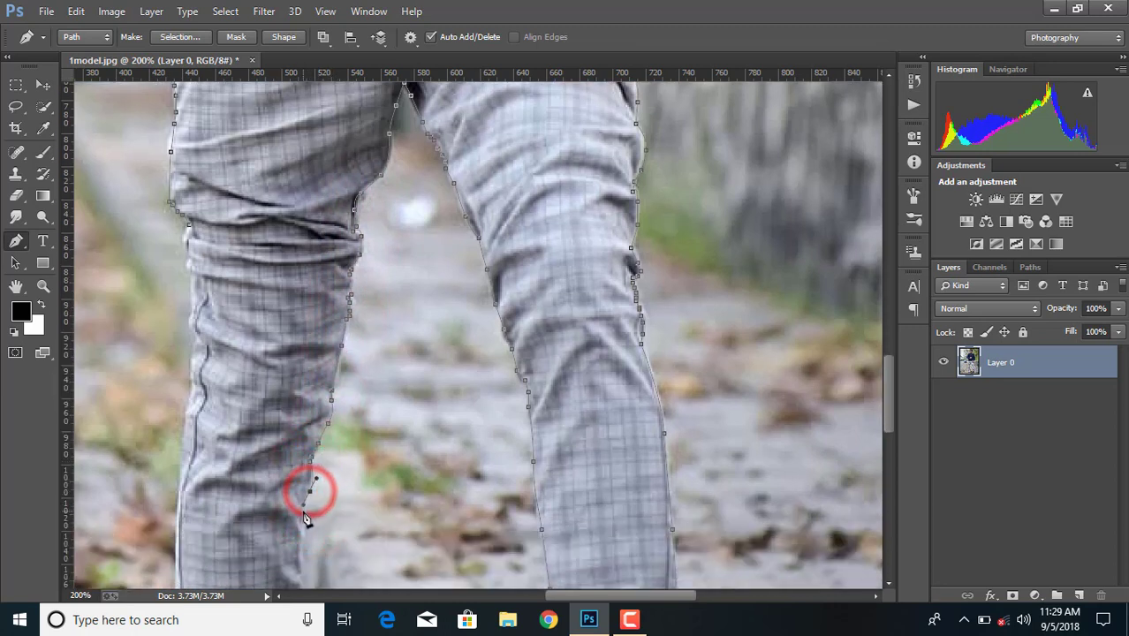
pyautogui.click(304, 512)
# Extend the path down the straight inner edge of the second lower trouser leg toward its hem.
pyautogui.scroll(-5, 304, 512)
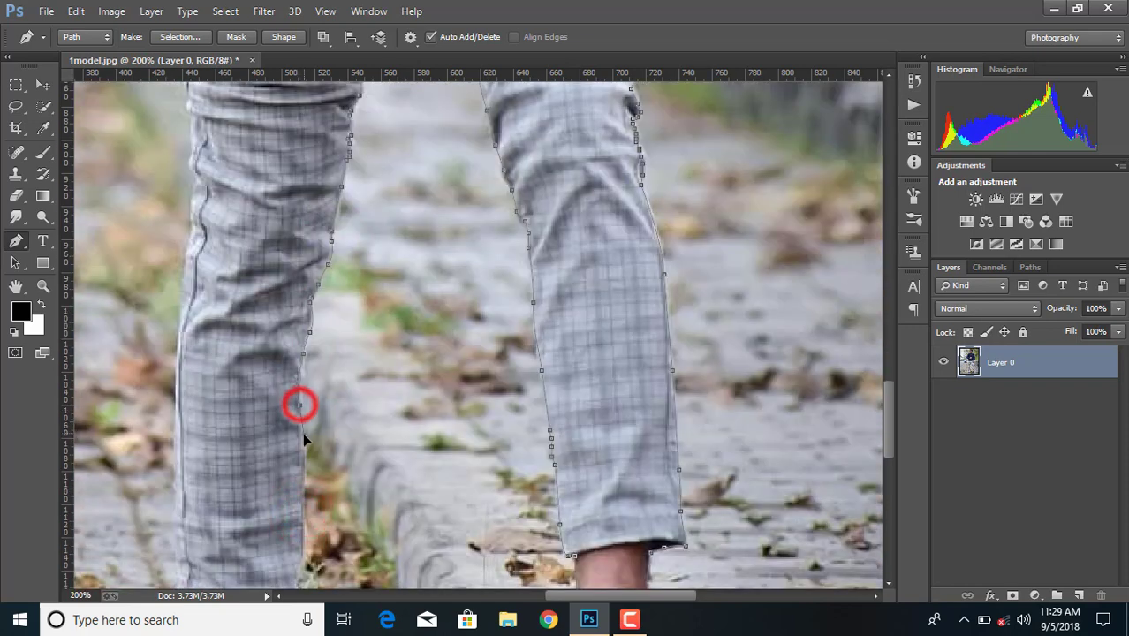
pyautogui.click(302, 480)
pyautogui.scroll(-6, 303, 480)
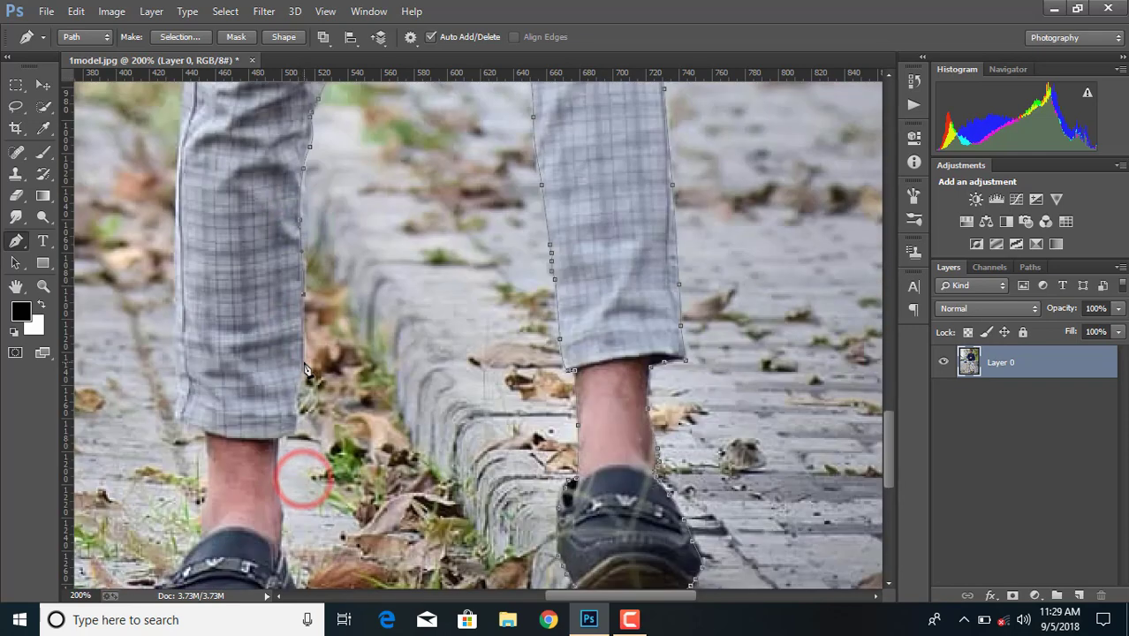
pyautogui.click(302, 362)
# Continue the path around the inner corner of the second trouser hem and down the inner ankle to the shoe.
pyautogui.click(295, 399)
pyautogui.click(294, 428)
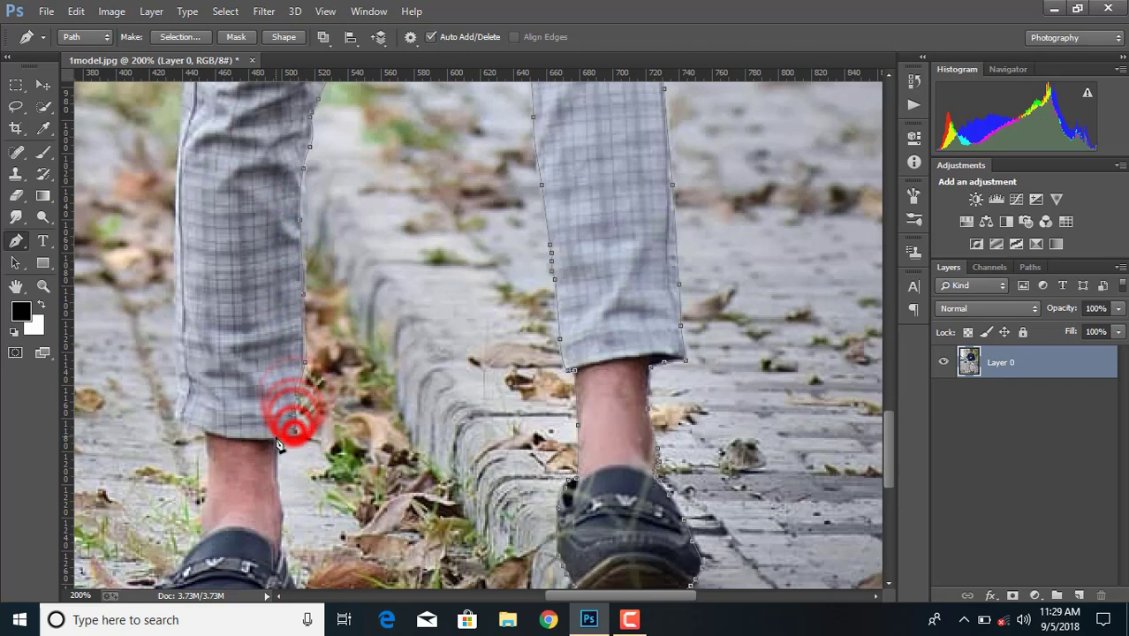
pyautogui.click(277, 440)
pyautogui.click(278, 481)
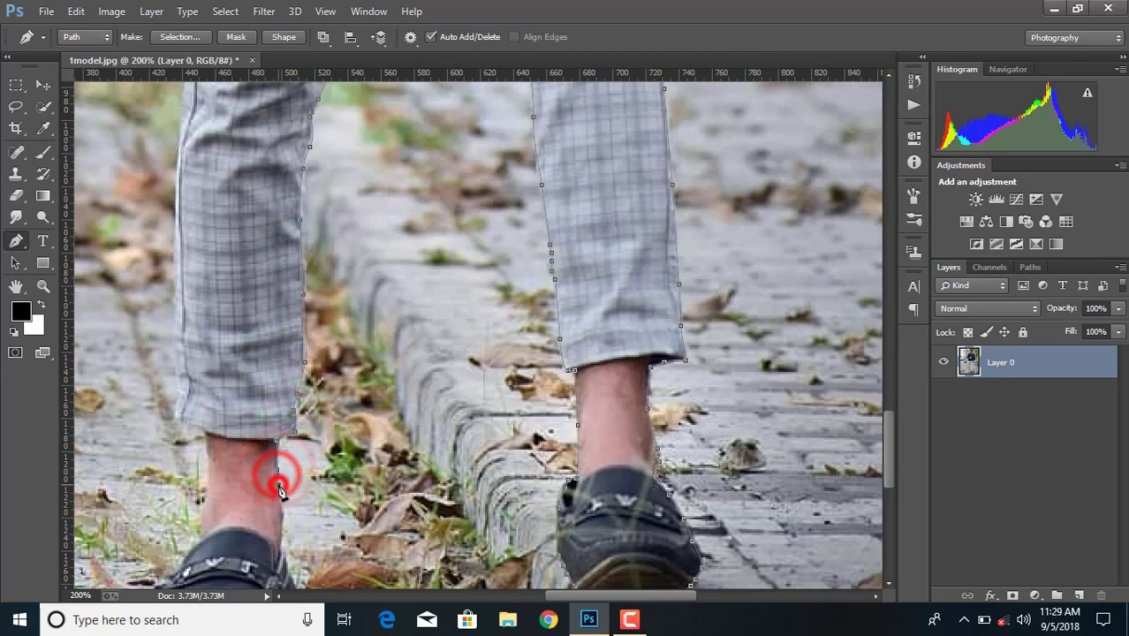
pyautogui.click(280, 508)
pyautogui.click(281, 543)
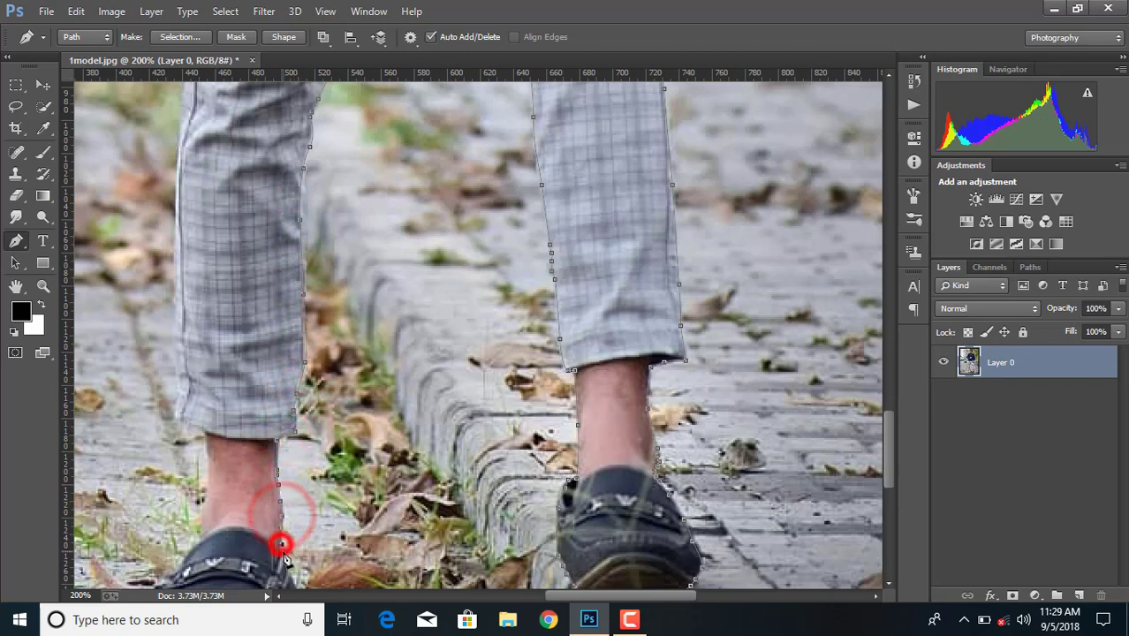
# Trace the path down the inner side of the second shoe and along its sole to the outer edge.
pyautogui.scroll(-3, 282, 554)
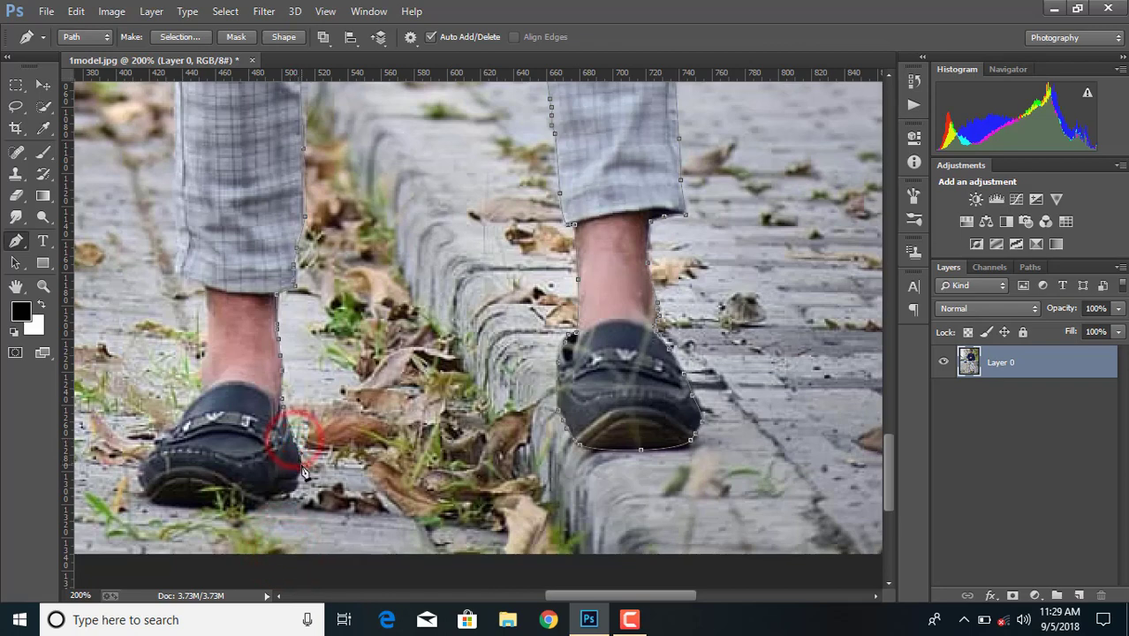
pyautogui.click(298, 493)
pyautogui.click(260, 504)
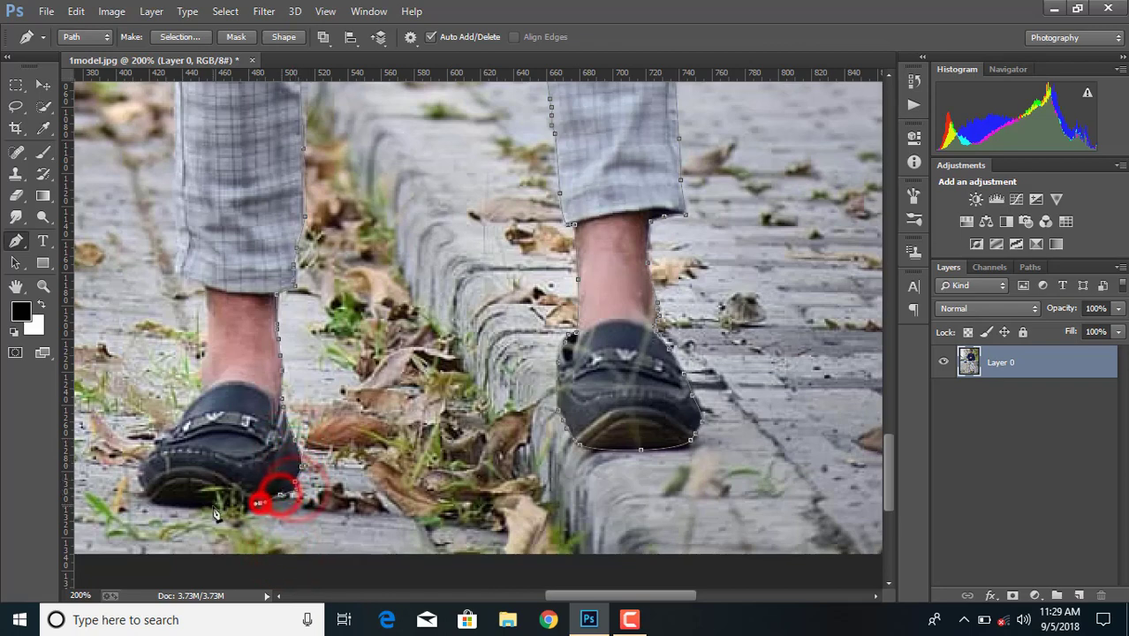
pyautogui.click(209, 505)
pyautogui.click(146, 495)
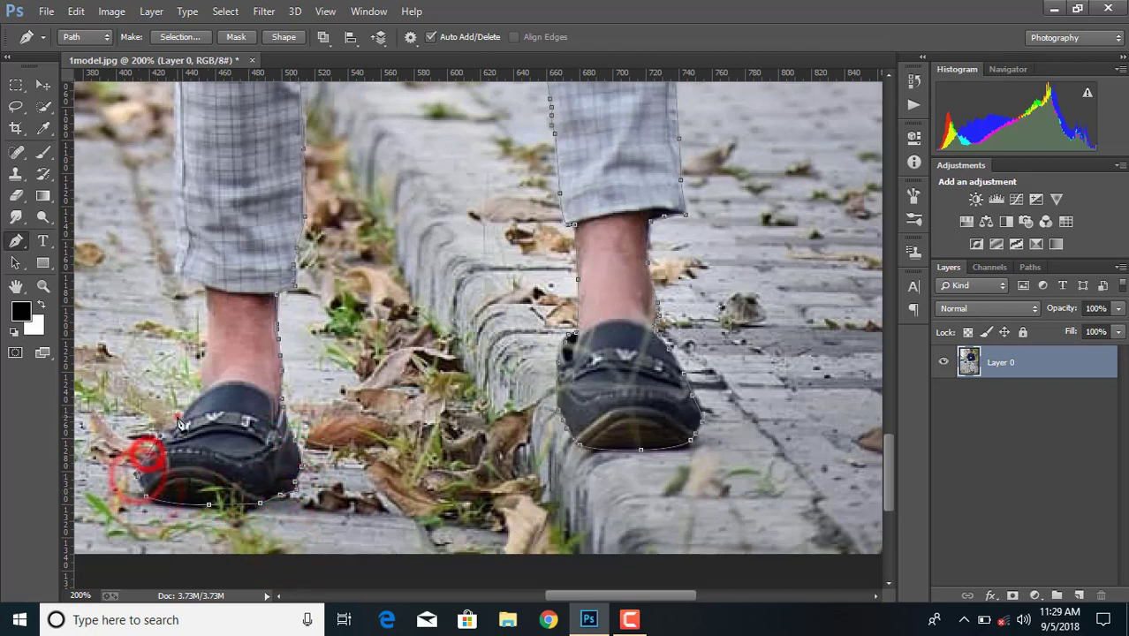
# Continue the path from the shoe up the outer side of the bare ankle to the trouser hem.
pyautogui.click(204, 372)
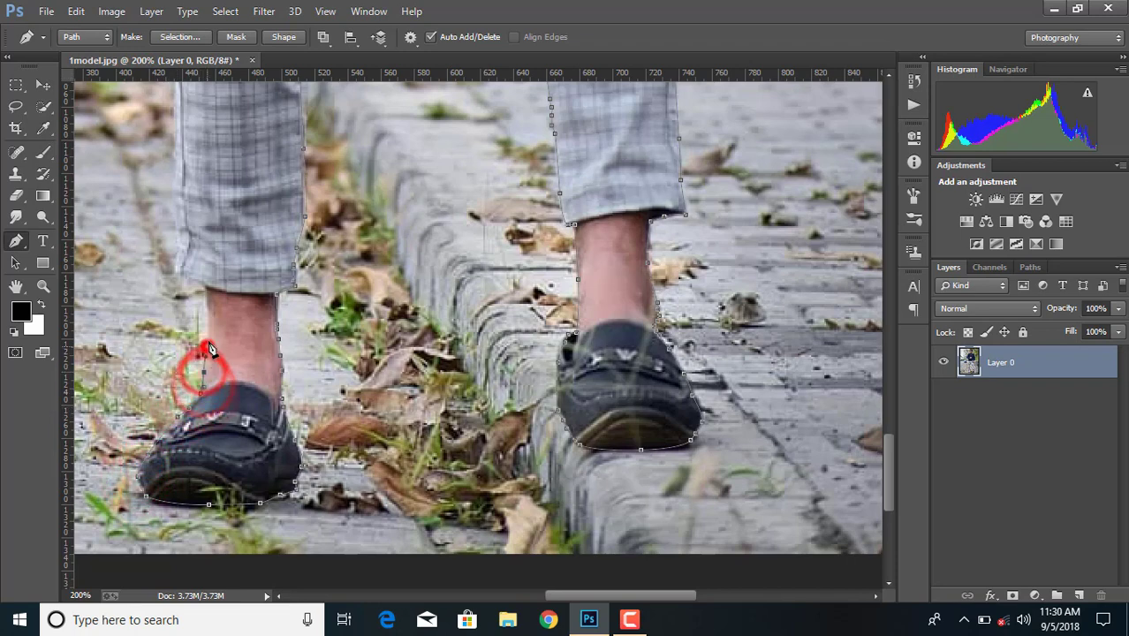
pyautogui.click(207, 347)
pyautogui.moveTo(210, 326); pyautogui.dragTo(211, 307)
pyautogui.click(208, 292)
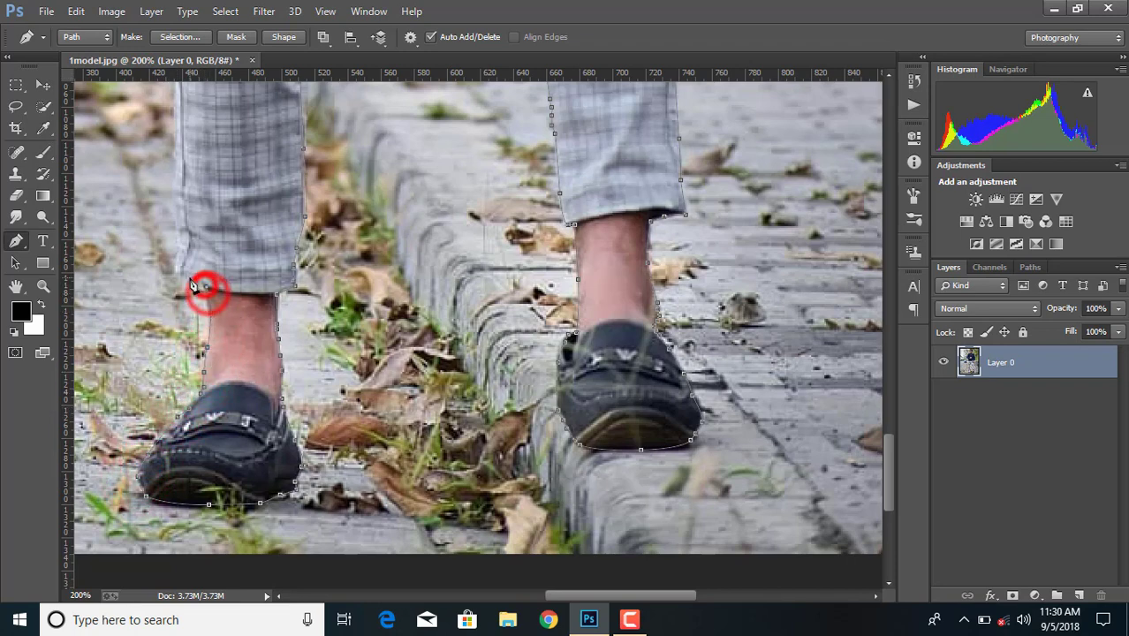
# Trace the path around the outer hem corner and up the outer edge of the lower trouser leg.
pyautogui.click(178, 270)
pyautogui.click(176, 261)
pyautogui.click(181, 248)
pyautogui.moveTo(179, 237); pyautogui.dragTo(179, 218)
pyautogui.scroll(1, 177, 218)
pyautogui.scroll(3, 176, 221)
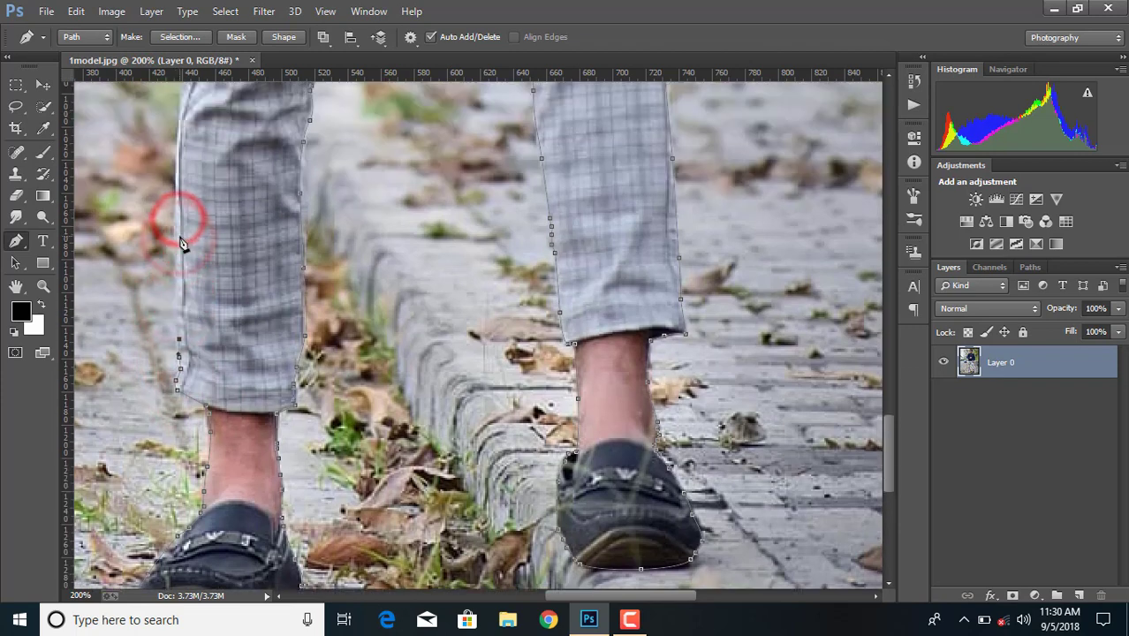
pyautogui.scroll(3, 177, 216)
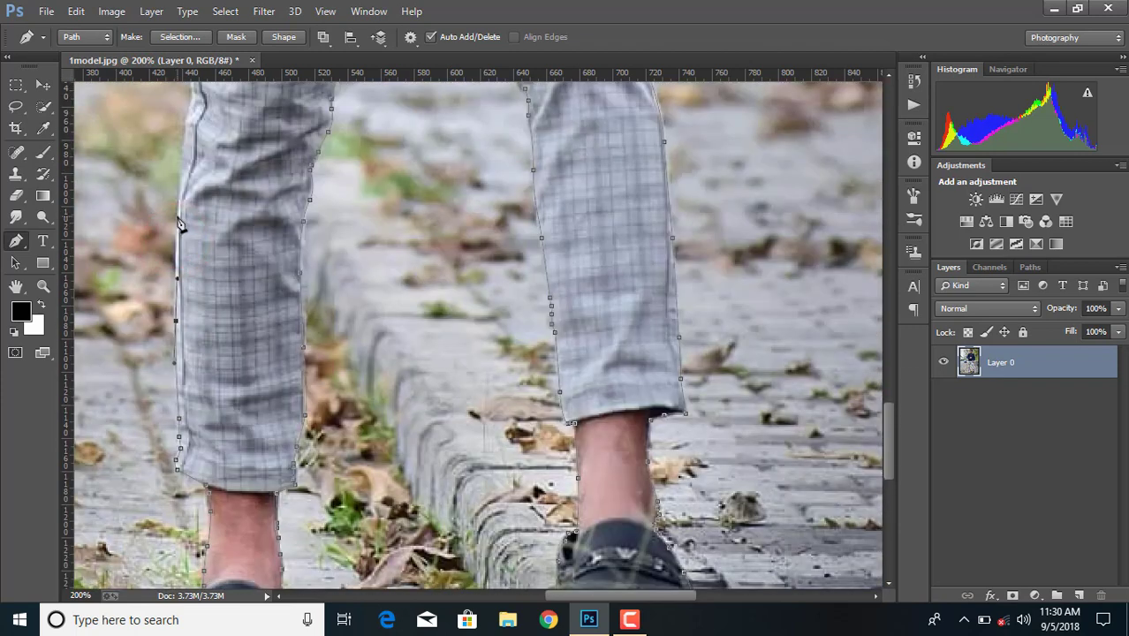
pyautogui.moveTo(181, 162); pyautogui.dragTo(190, 118)
pyautogui.click(189, 114)
# Trace the outer trouser edge up past the knee folds and close the path at its starting point.
pyautogui.scroll(5, 255, 257)
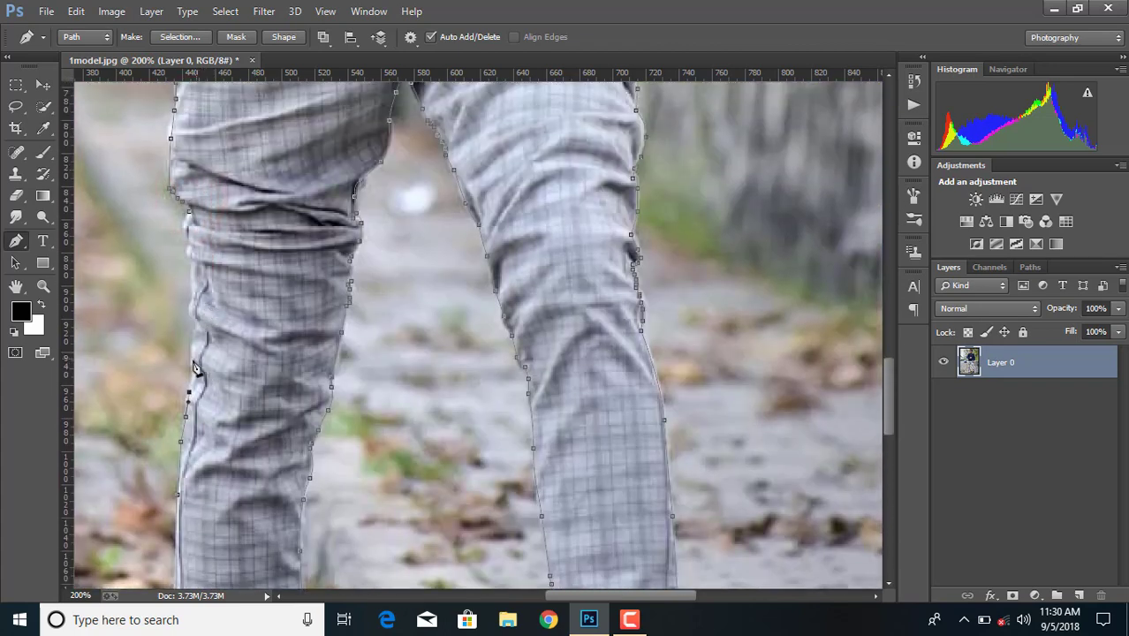
pyautogui.click(194, 351)
pyautogui.click(196, 328)
pyautogui.click(196, 317)
pyautogui.click(191, 305)
pyautogui.click(189, 272)
pyautogui.click(189, 253)
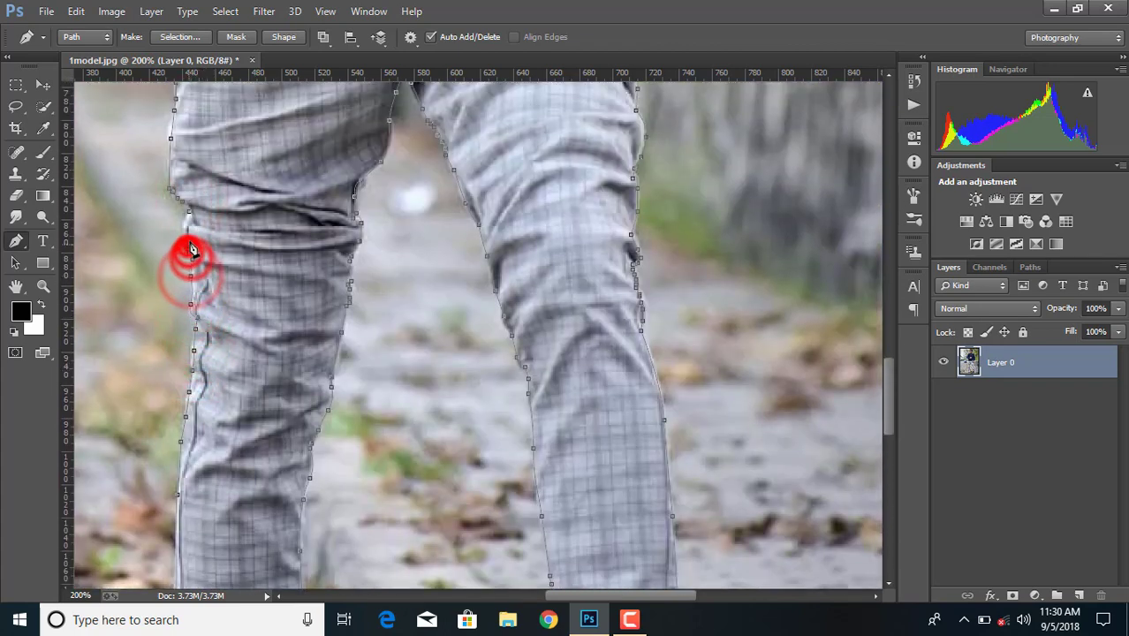
pyautogui.click(188, 237)
pyautogui.click(188, 227)
pyautogui.click(186, 221)
pyautogui.click(187, 214)
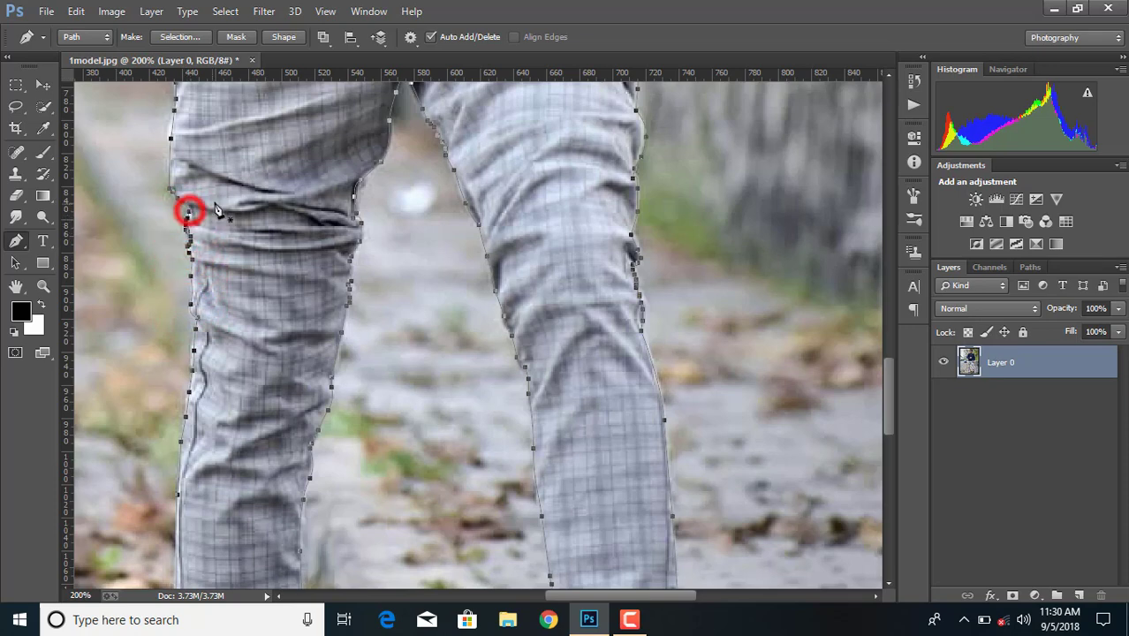
# Convert the closed outline path to a selection and use it to add a layer mask to Layer 0.
pyautogui.rightClick(265, 219)
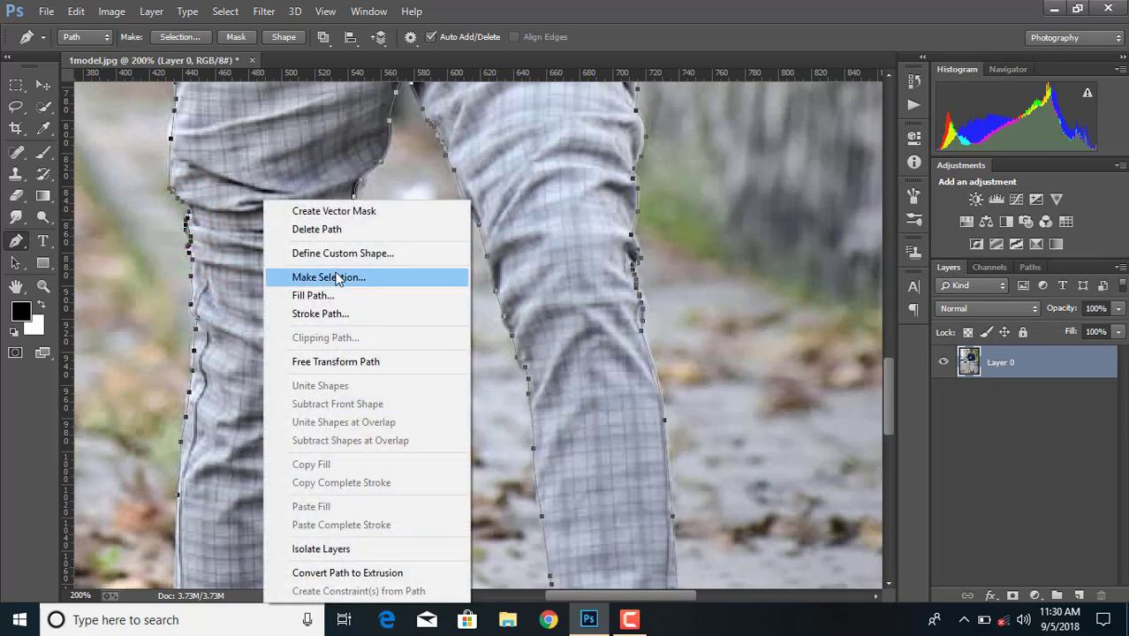
pyautogui.click(334, 275)
pyautogui.click(653, 175)
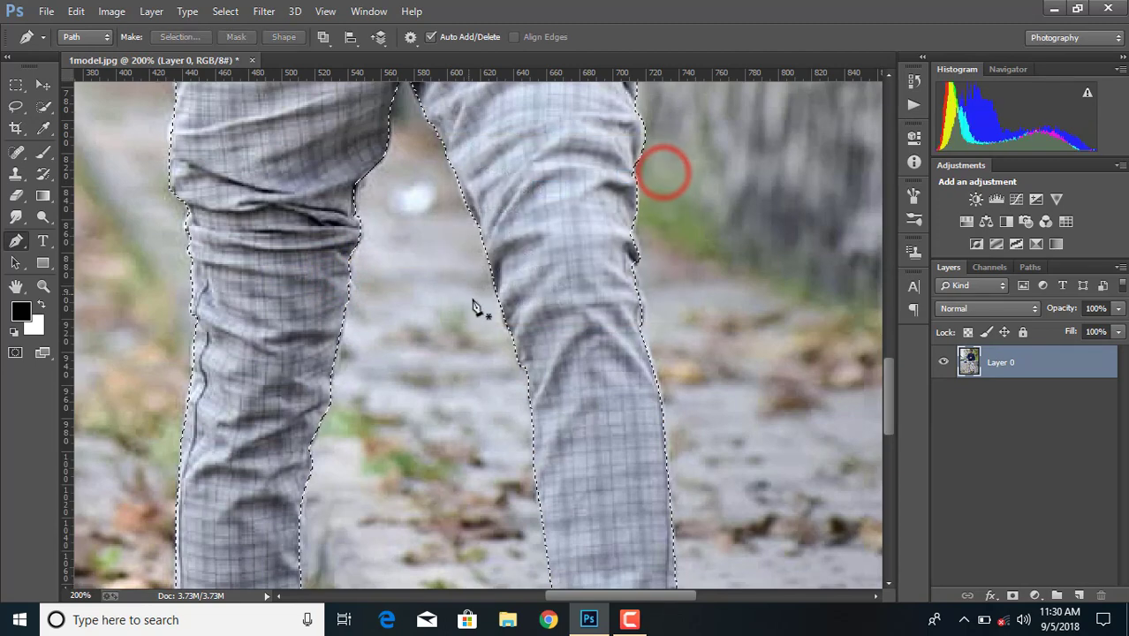
pyautogui.click(1013, 595)
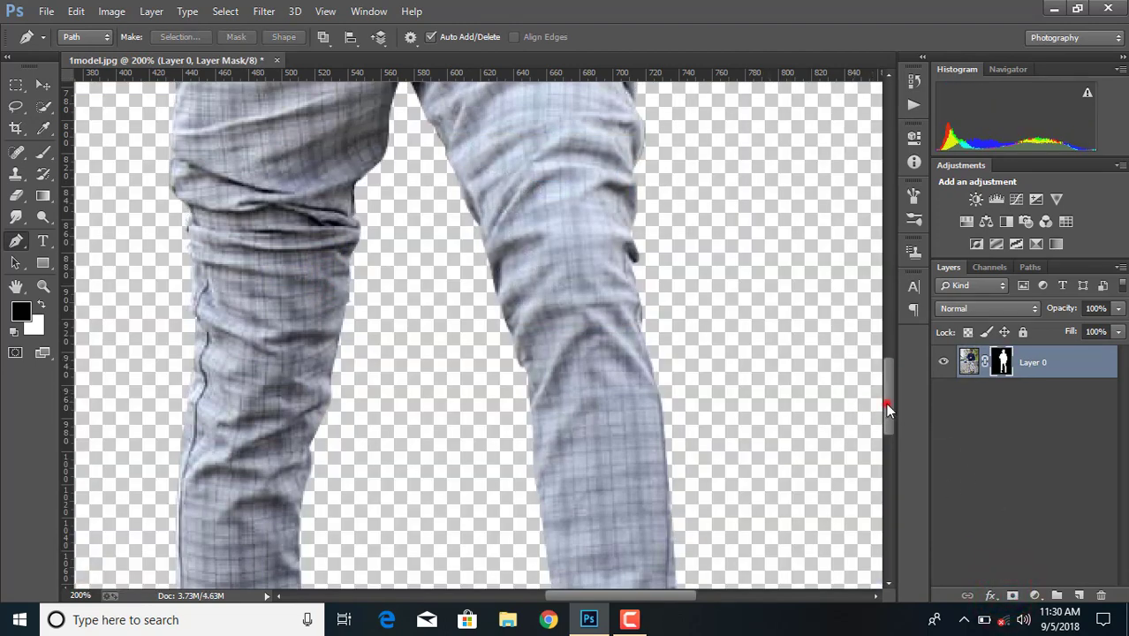
# Trace a new path from the watch wrist up the shirt's side along the gap between torso and arm.
pyautogui.moveTo(886, 403)
pyautogui.mouseDown()
pyautogui.moveTo(878, 205)
pyautogui.moveTo(895, 280)
pyautogui.moveTo(883, 325)
pyautogui.moveTo(892, 301)
pyautogui.moveTo(891, 311)
pyautogui.mouseUp()
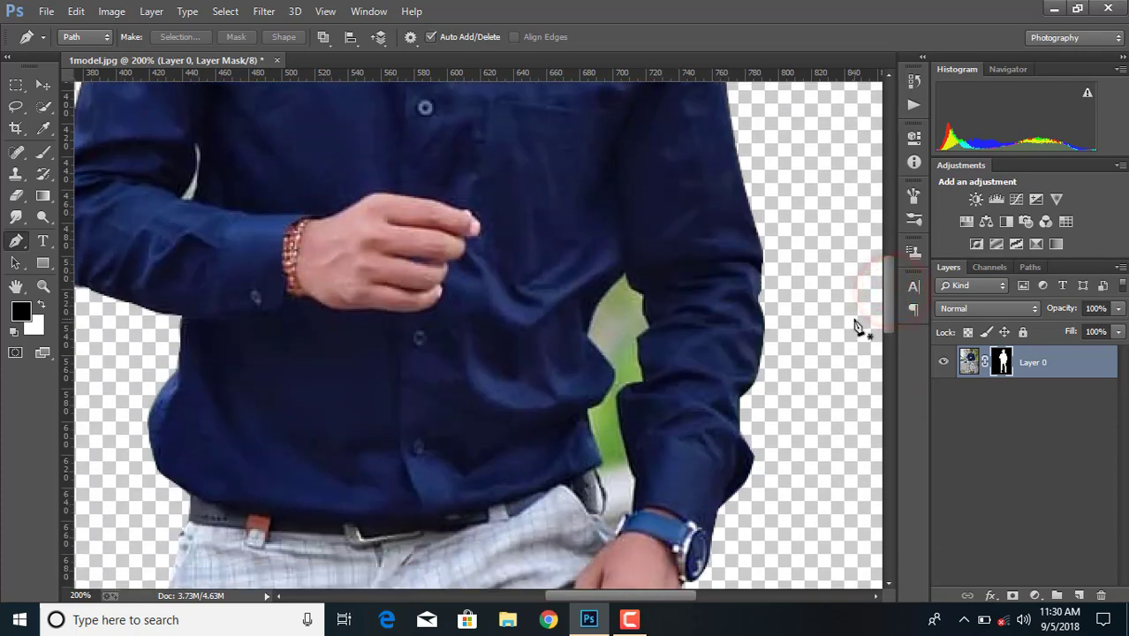
pyautogui.click(613, 530)
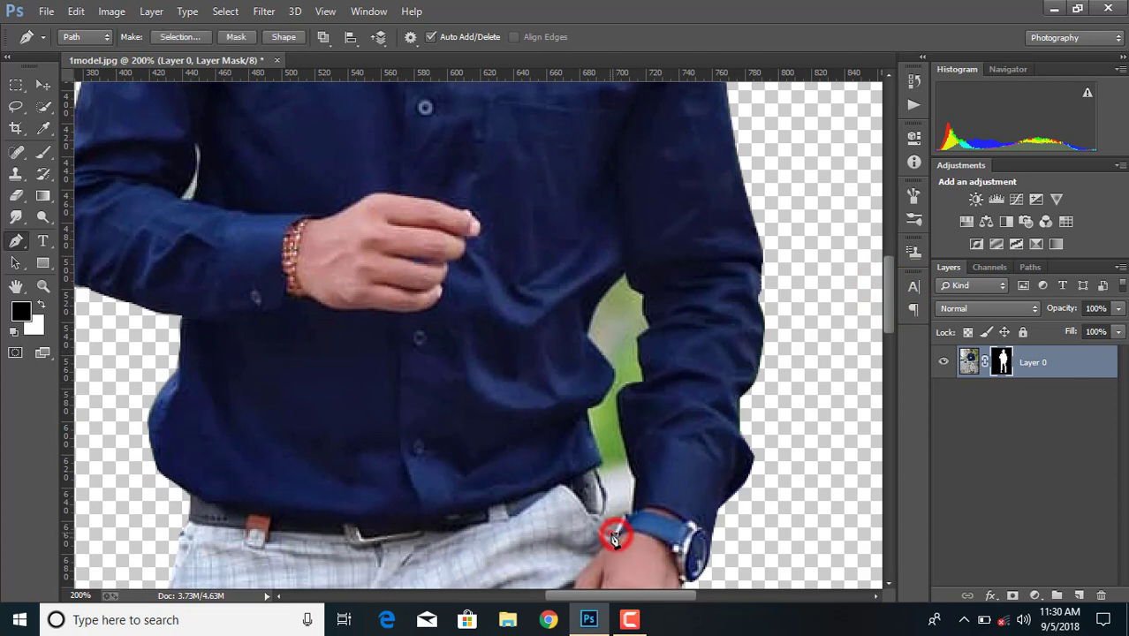
pyautogui.click(600, 482)
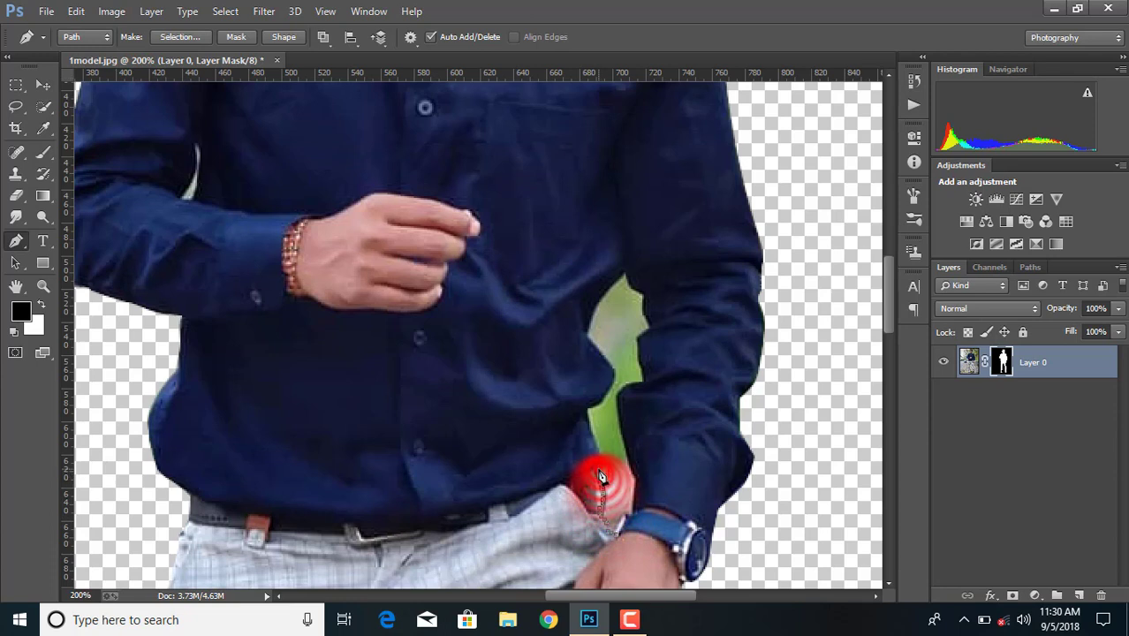
pyautogui.click(588, 408)
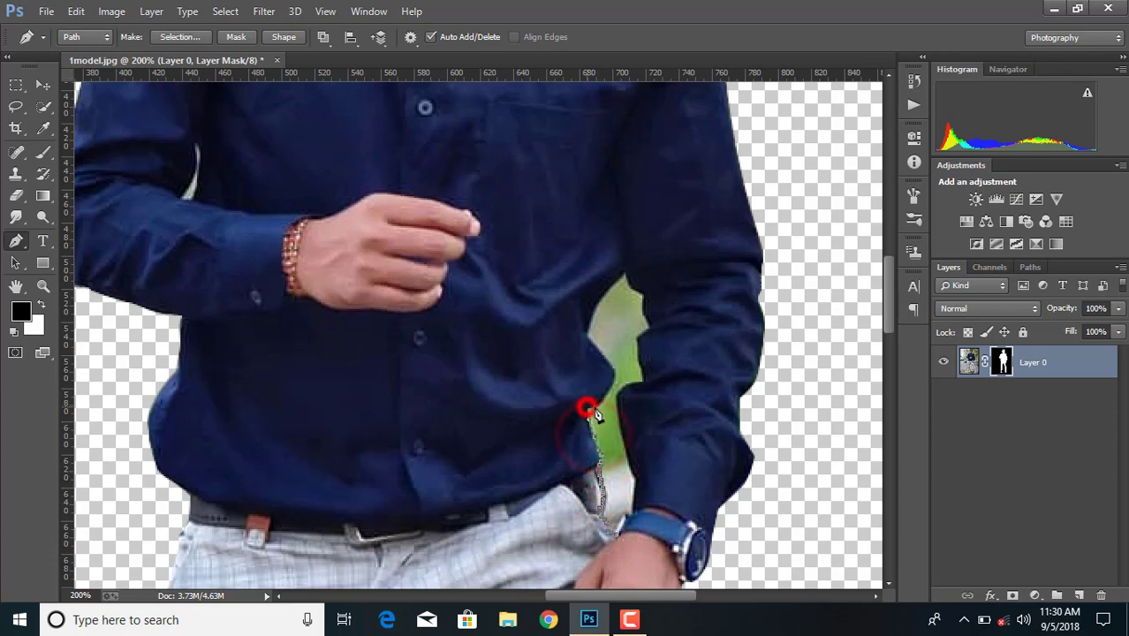
pyautogui.click(603, 353)
pyautogui.click(581, 335)
pyautogui.click(597, 311)
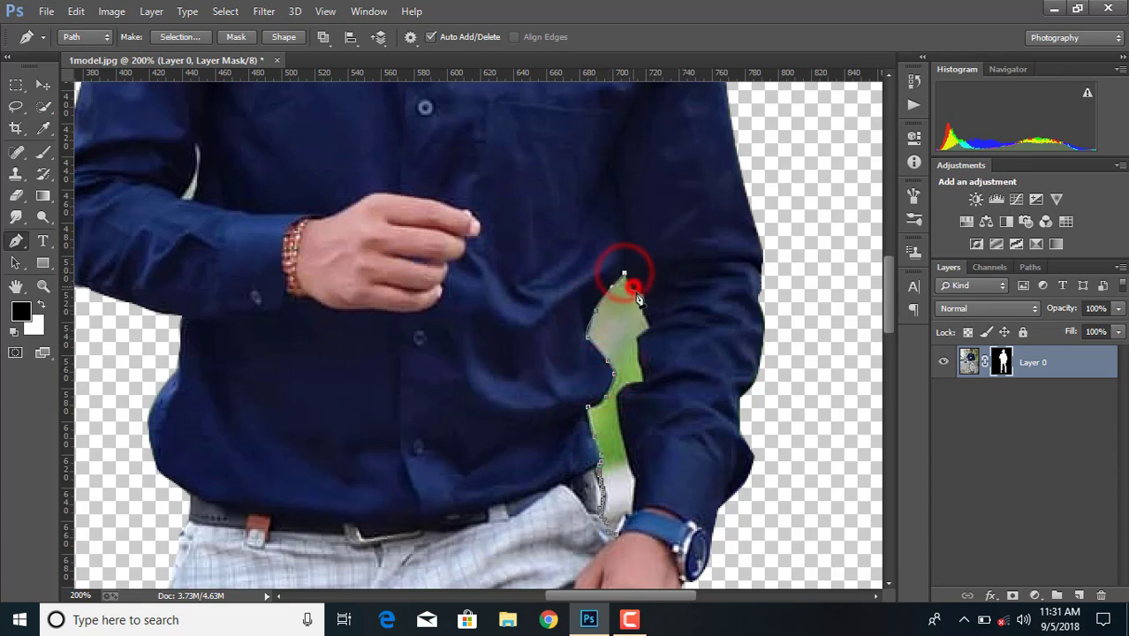
# Continue the gap path over its peak and down the inner sleeve edge to the elbow fold.
pyautogui.click(634, 288)
pyautogui.click(643, 302)
pyautogui.click(648, 317)
pyautogui.click(651, 330)
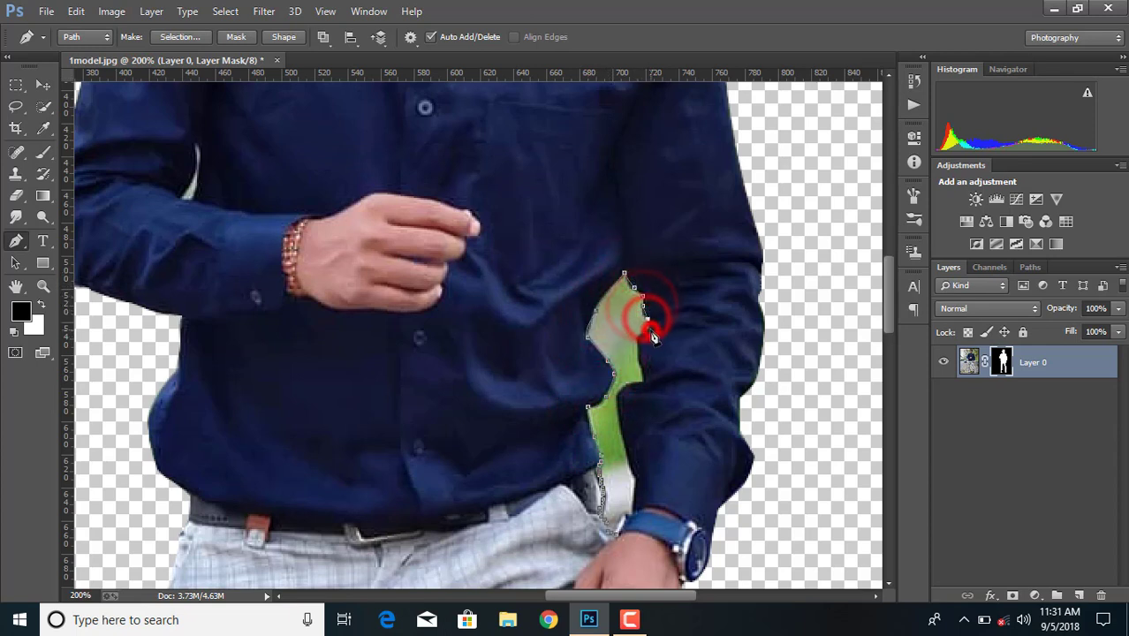
pyautogui.click(641, 334)
pyautogui.click(639, 338)
pyautogui.click(640, 349)
pyautogui.click(640, 357)
pyautogui.click(642, 370)
pyautogui.click(646, 379)
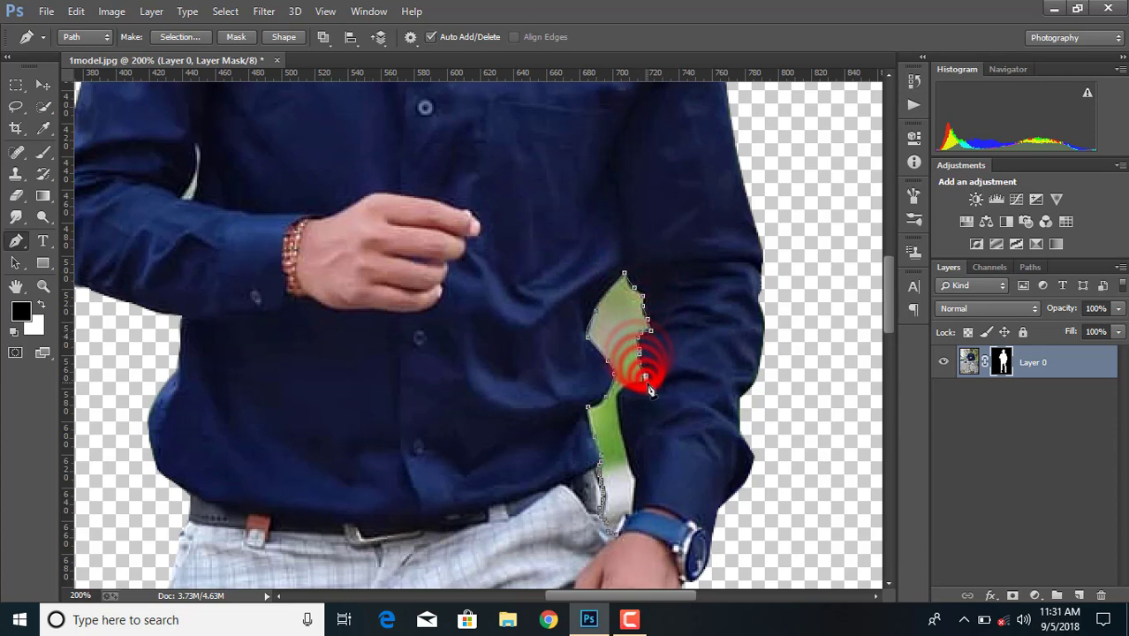
# Trace the rest of the inner sleeve down to the watch and close the gap path at the wrist.
pyautogui.click(636, 383)
pyautogui.click(623, 388)
pyautogui.click(618, 395)
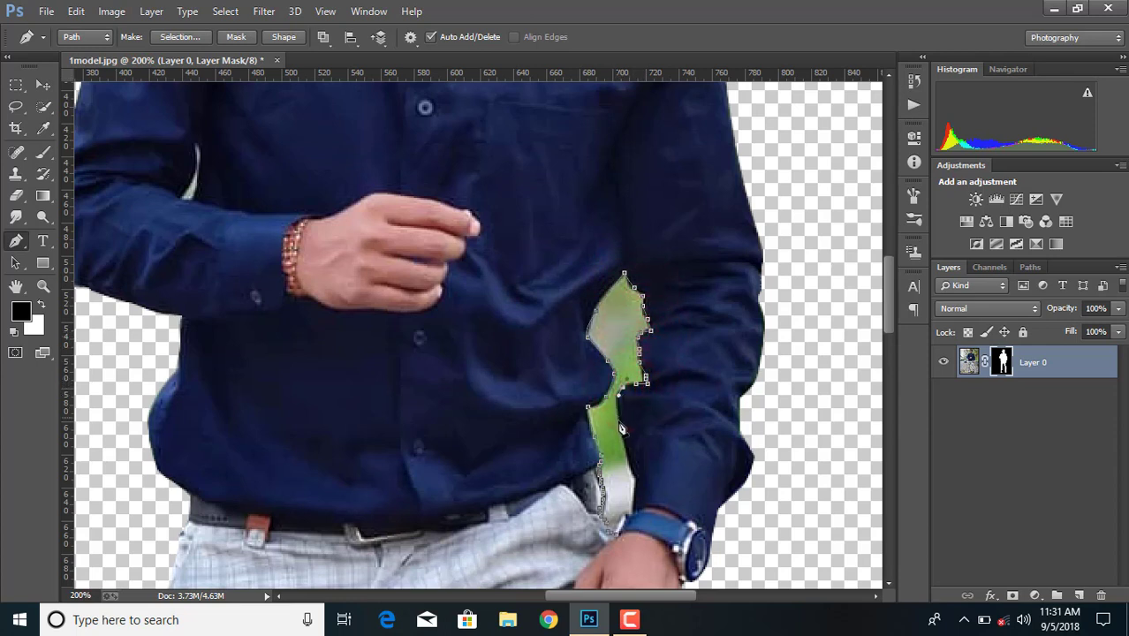
pyautogui.click(630, 516)
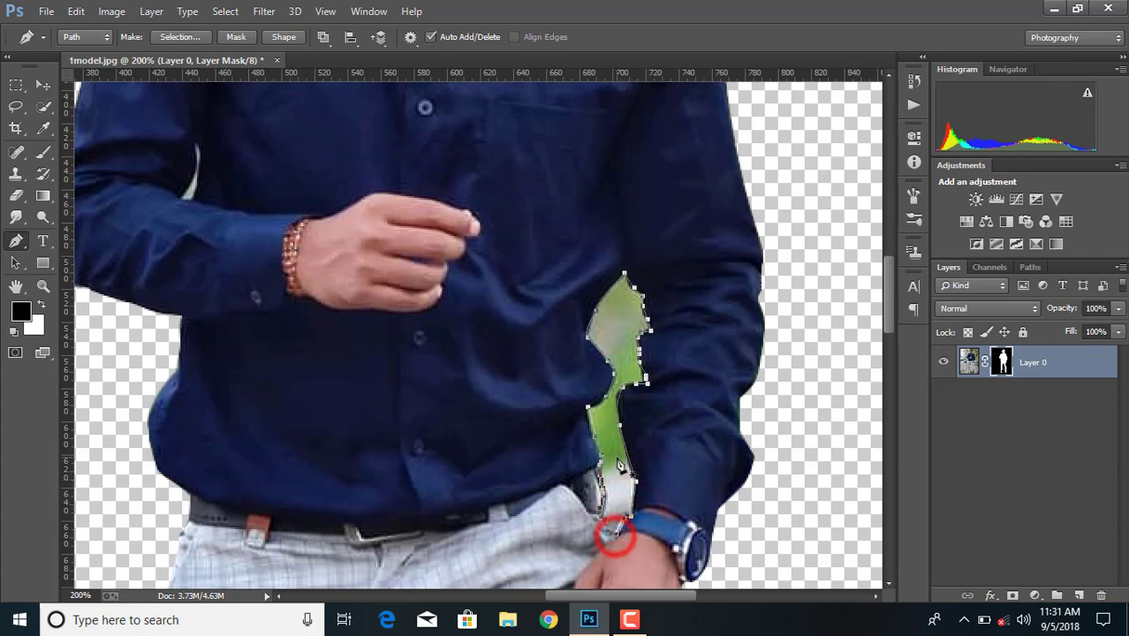
# Convert the arm gap path to a new anti-aliased selection with a feather radius of 0 pixels.
pyautogui.rightClick(614, 528)
pyautogui.click(677, 130)
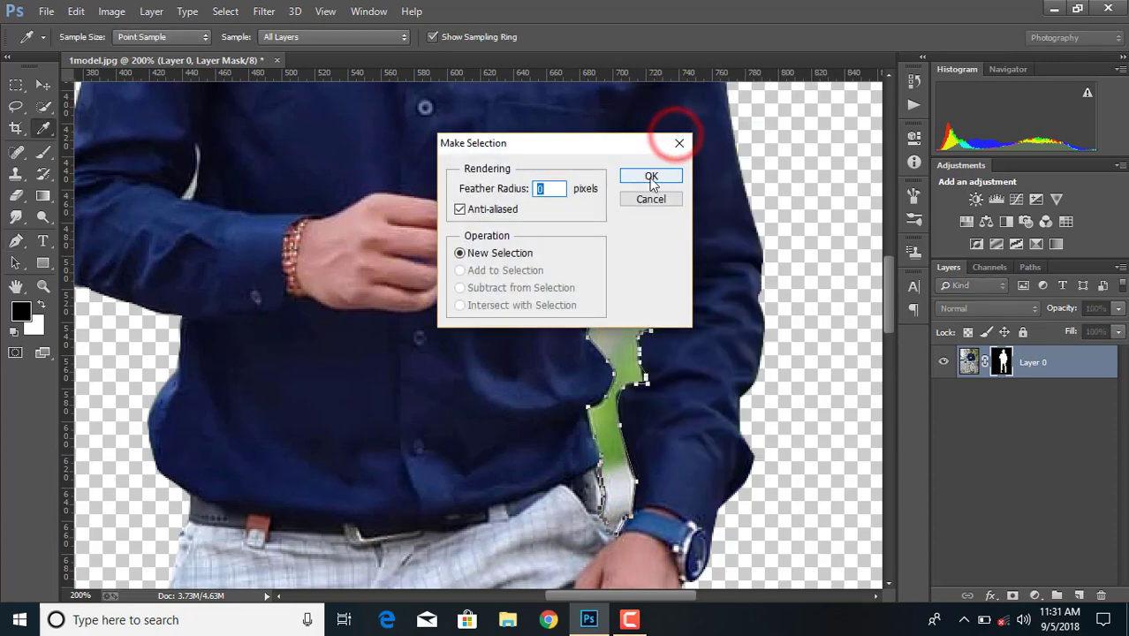
pyautogui.click(652, 174)
# Paint black on the layer mask inside the arm gap selection with a size 70 brush, and deselect.
pyautogui.click(43, 152)
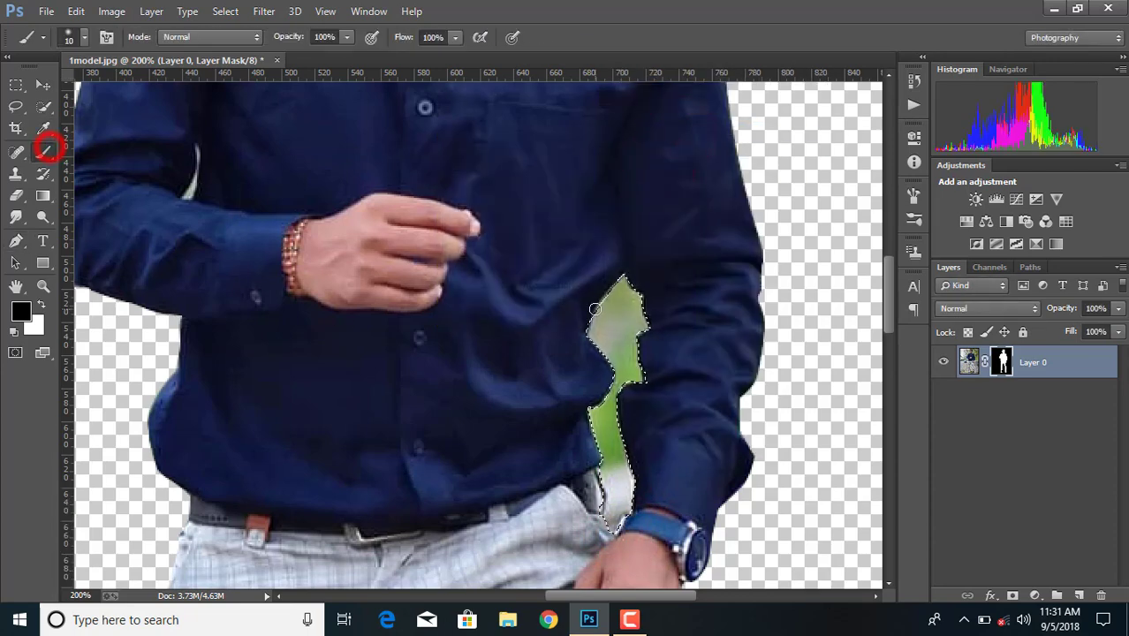
pyautogui.press(']')
pyautogui.press(']')
pyautogui.press(']')
pyautogui.press(']')
pyautogui.press(']')
pyautogui.press(']')
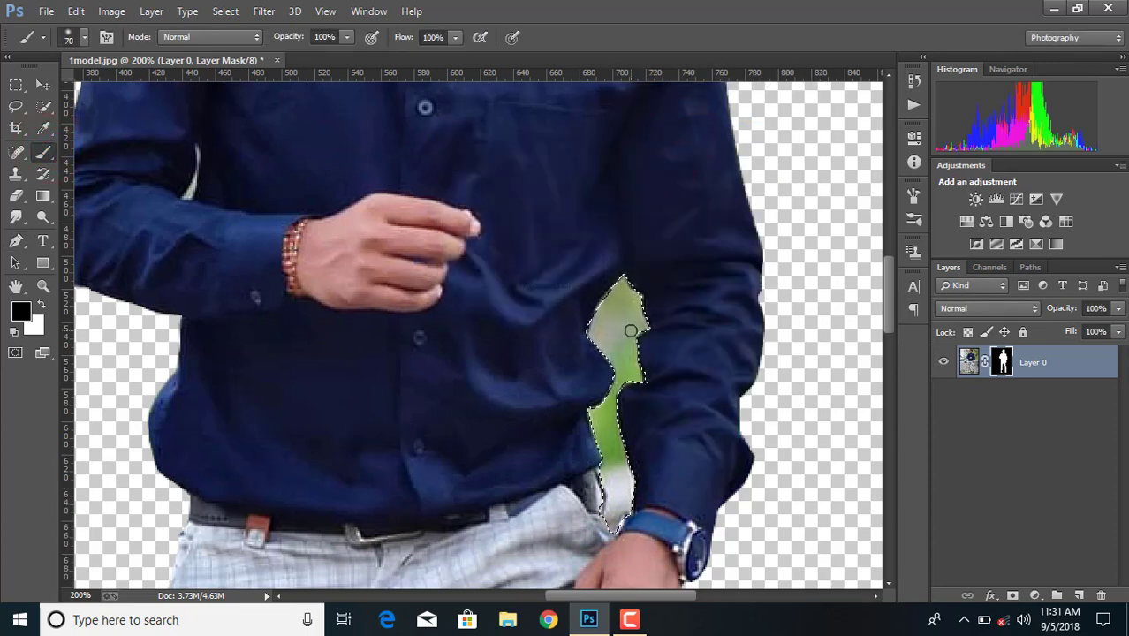
pyautogui.moveTo(631, 332); pyautogui.dragTo(648, 272)
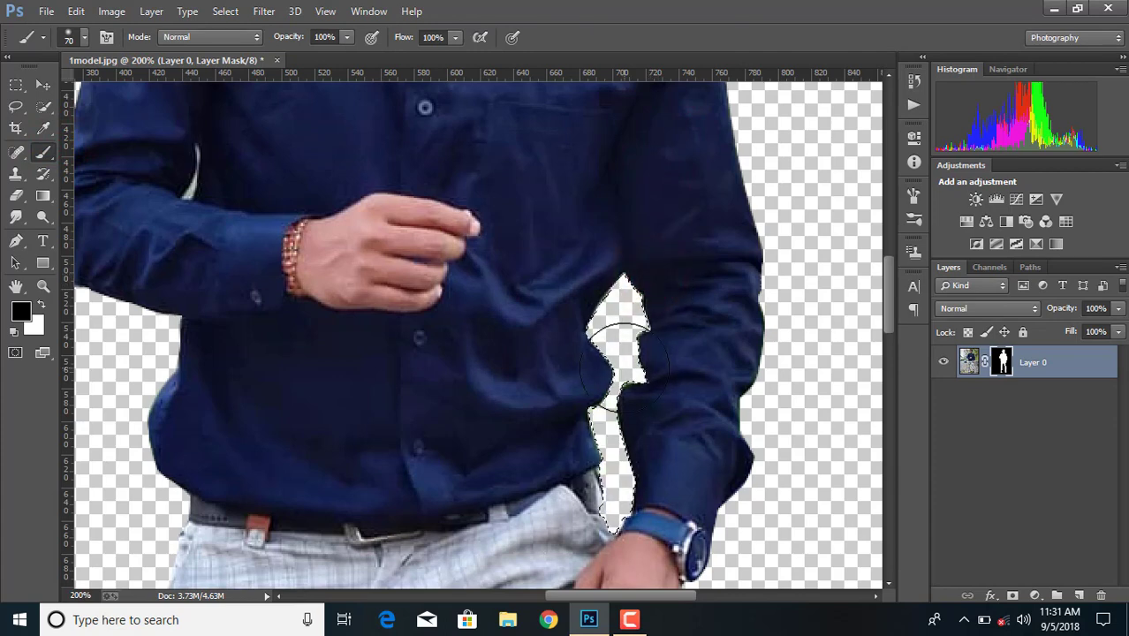
pyautogui.hotkey('ctrl', 'd')
# Apply the layer mask to Layer 0.
pyautogui.hotkey('ctrl', '-')
pyautogui.hotkey('ctrl', '-')
pyautogui.hotkey('ctrl', '-')
pyautogui.hotkey('ctrl', '-')
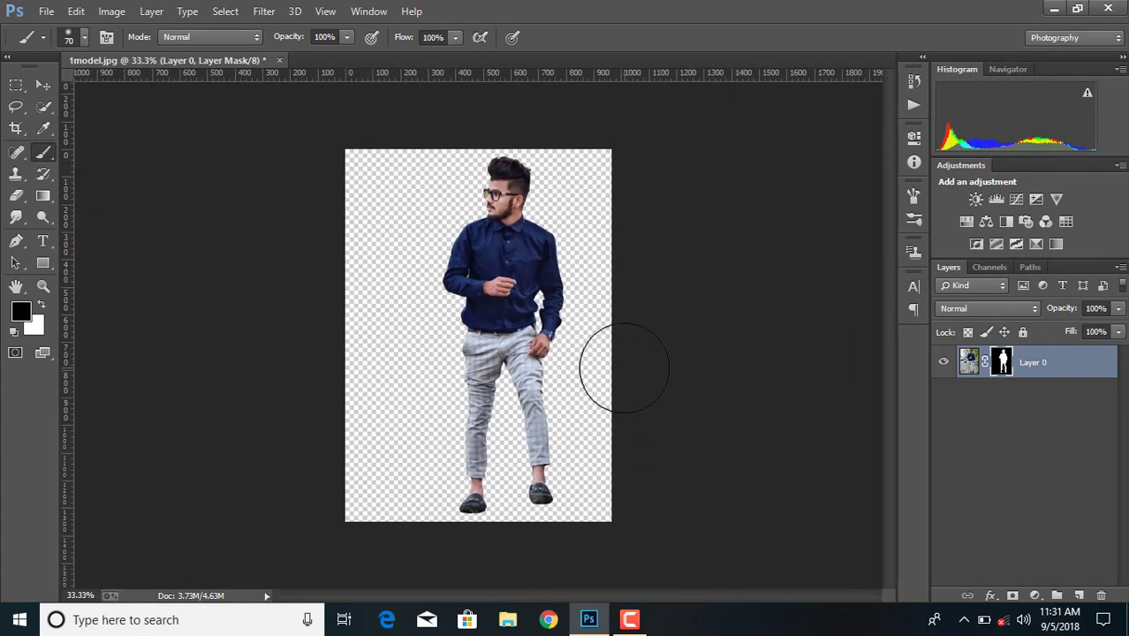
pyautogui.rightClick(997, 360)
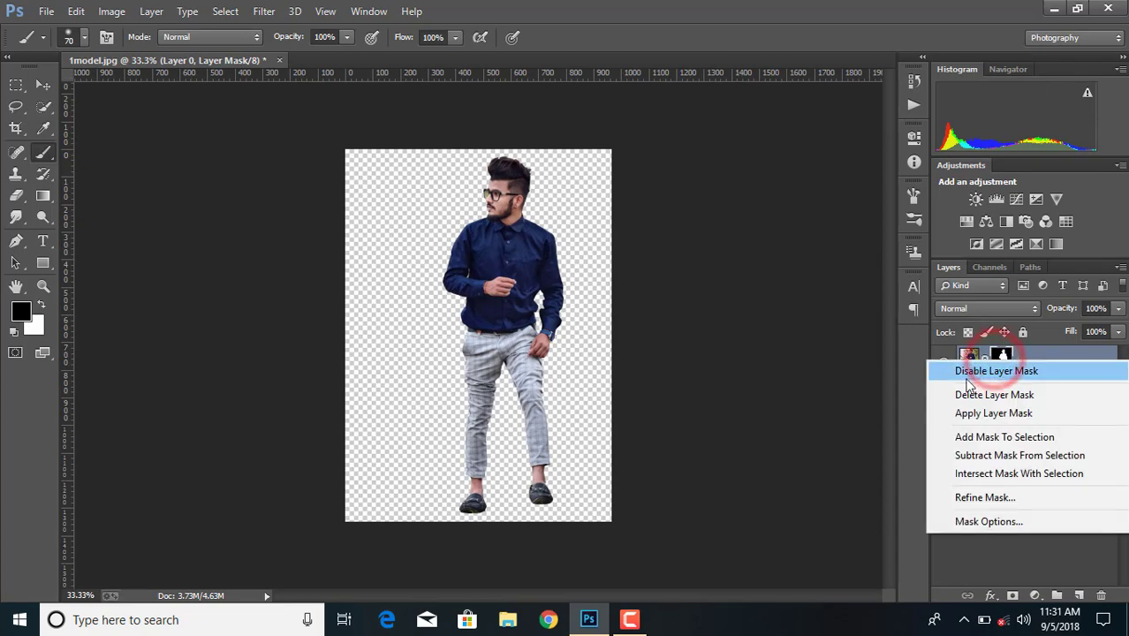
pyautogui.click(979, 418)
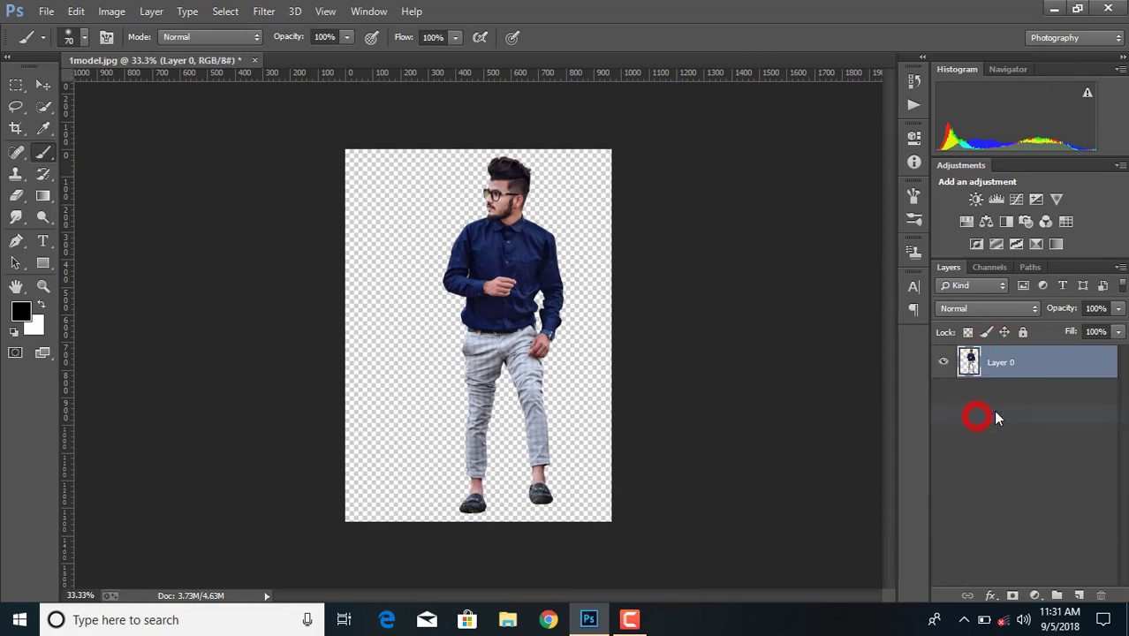
# Place the Background image of a boat at sea from the Stocks folder as a linked layer.
pyautogui.click(41, 10)
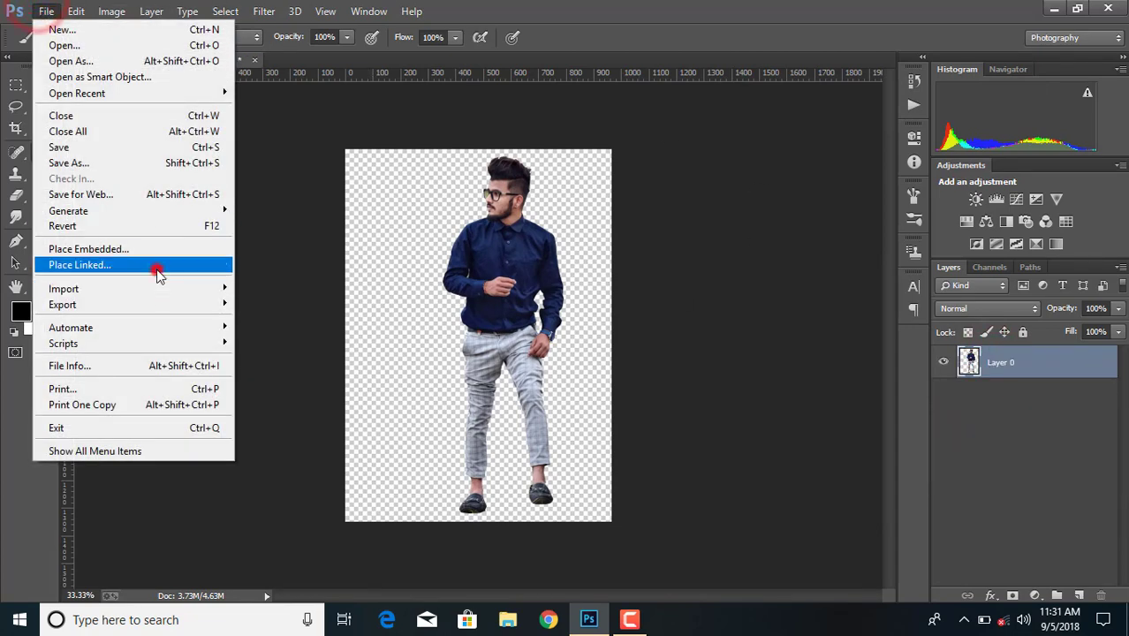
pyautogui.click(156, 267)
pyautogui.scroll(-3, 515, 270)
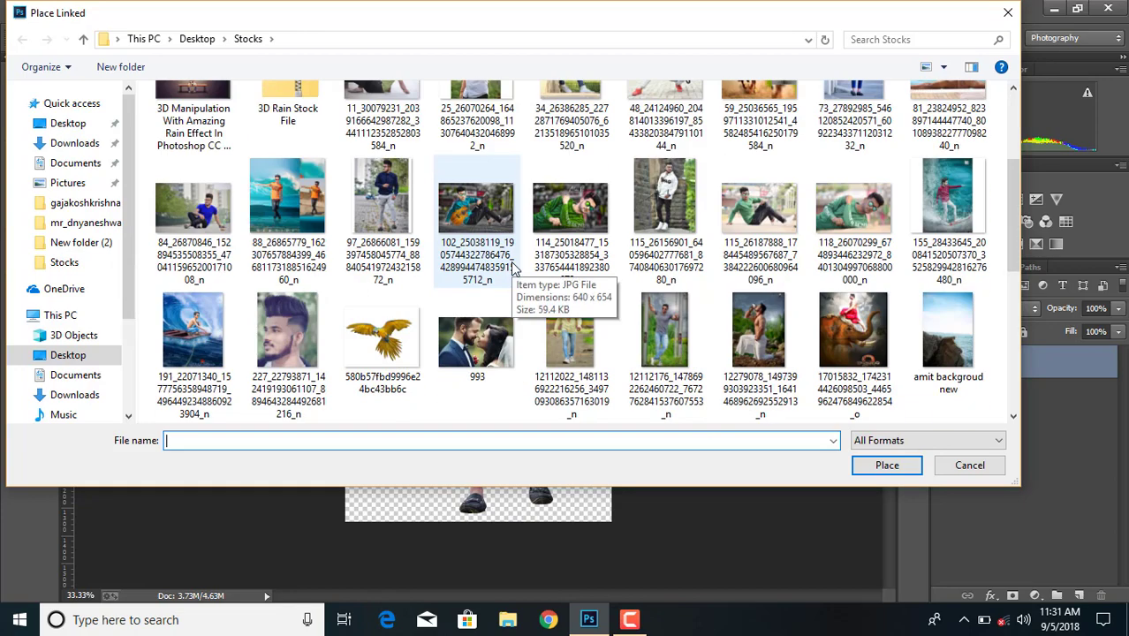
pyautogui.click(194, 356)
pyautogui.click(194, 356)
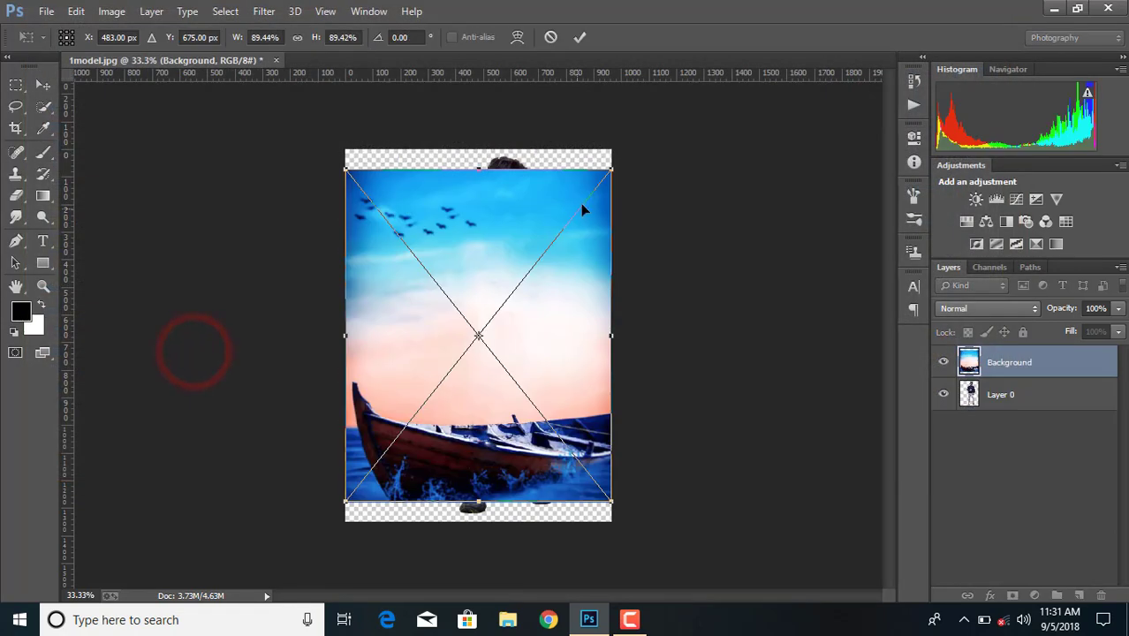
# Commit the placed boat-at-sea image and move its Background layer below Layer 0.
pyautogui.click(579, 38)
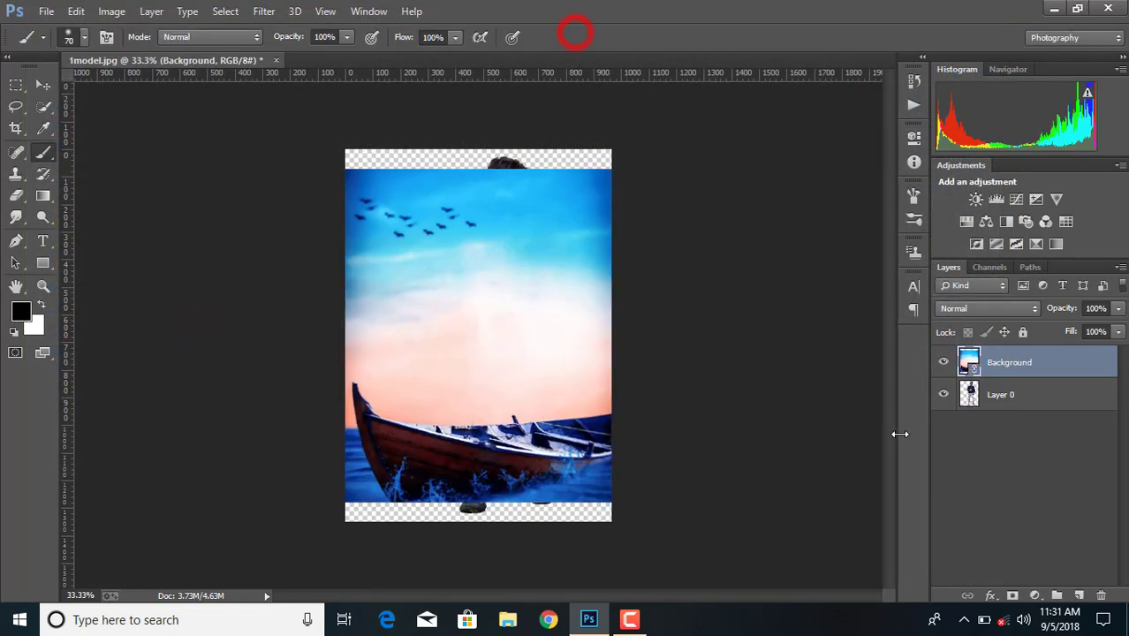
pyautogui.moveTo(1029, 361); pyautogui.dragTo(1054, 406)
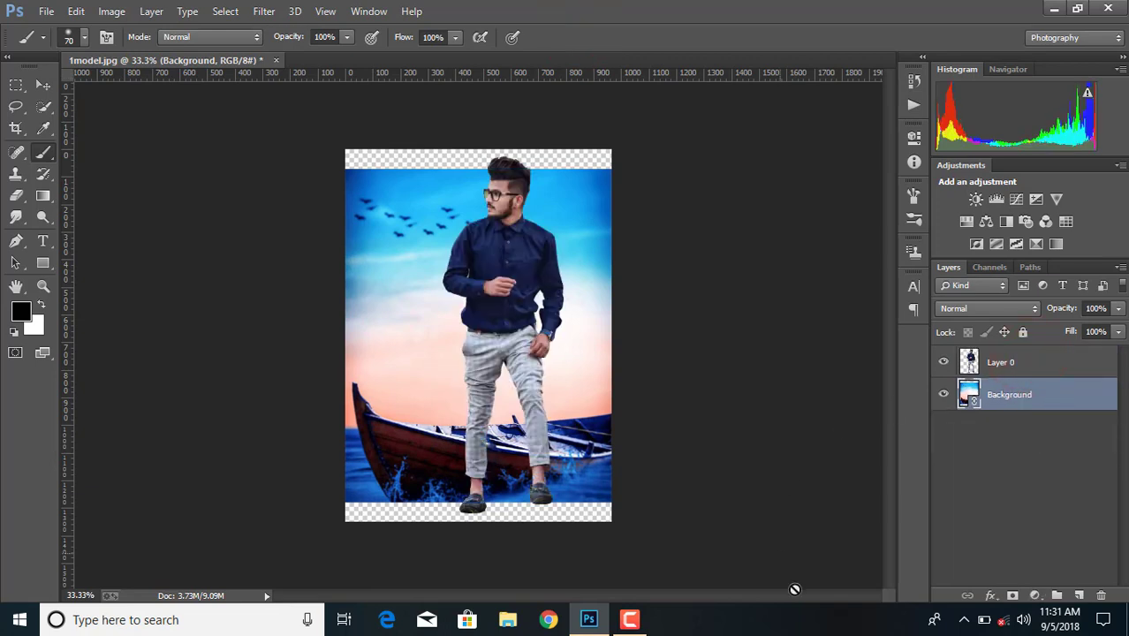
pyautogui.click(632, 621)
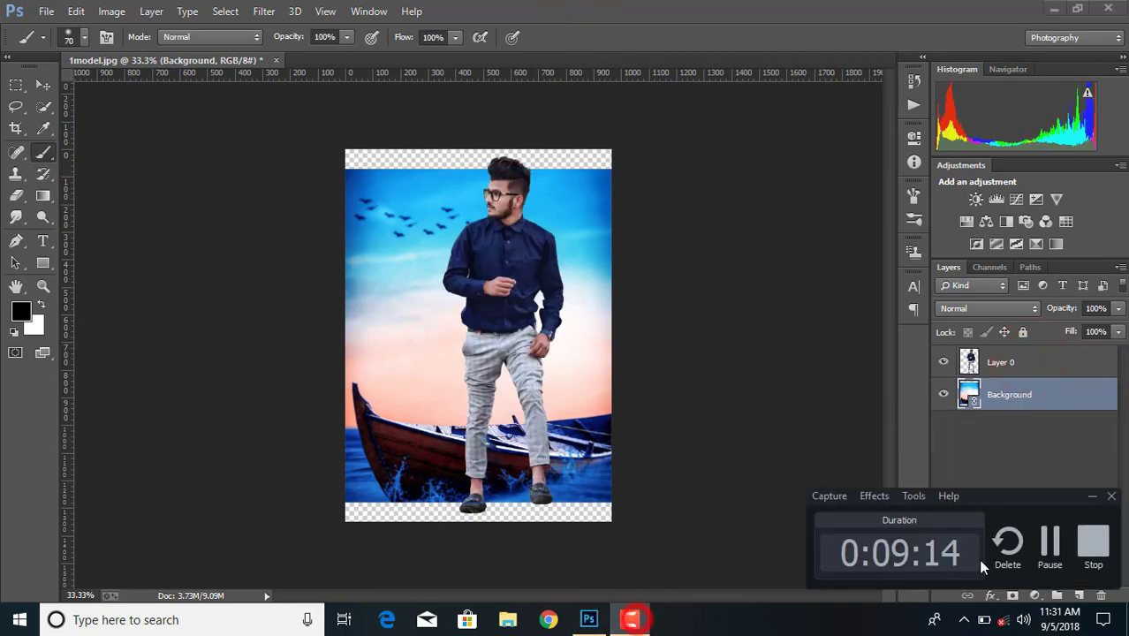
pyautogui.click(1050, 547)
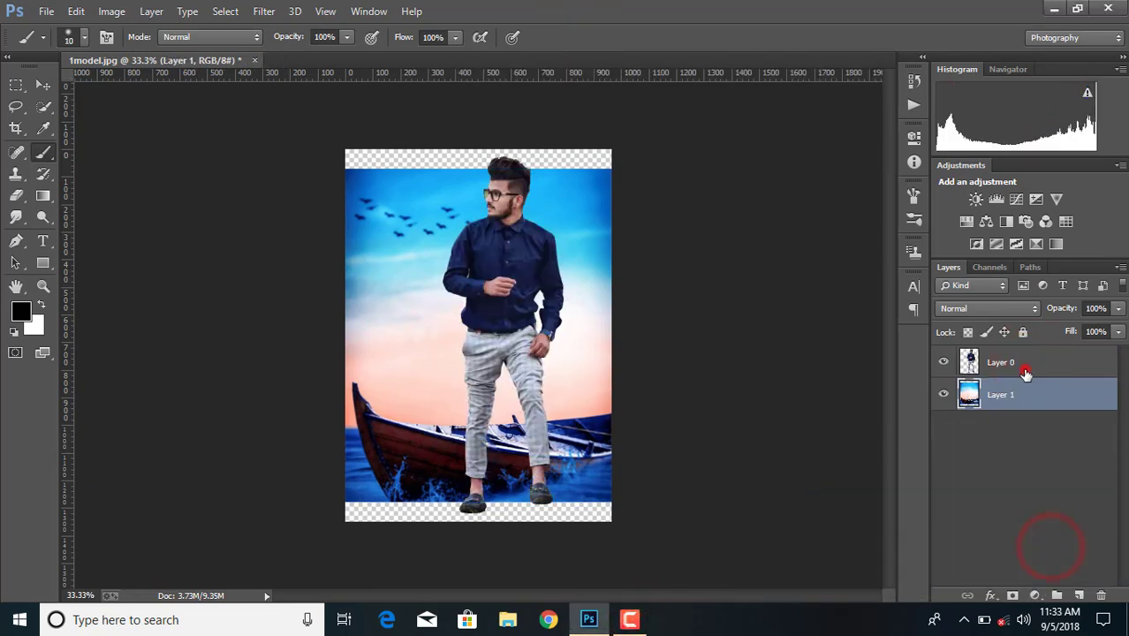
# Free-transform Layer 0 down to about 73% so the man stands over the boat.
pyautogui.click(1027, 374)
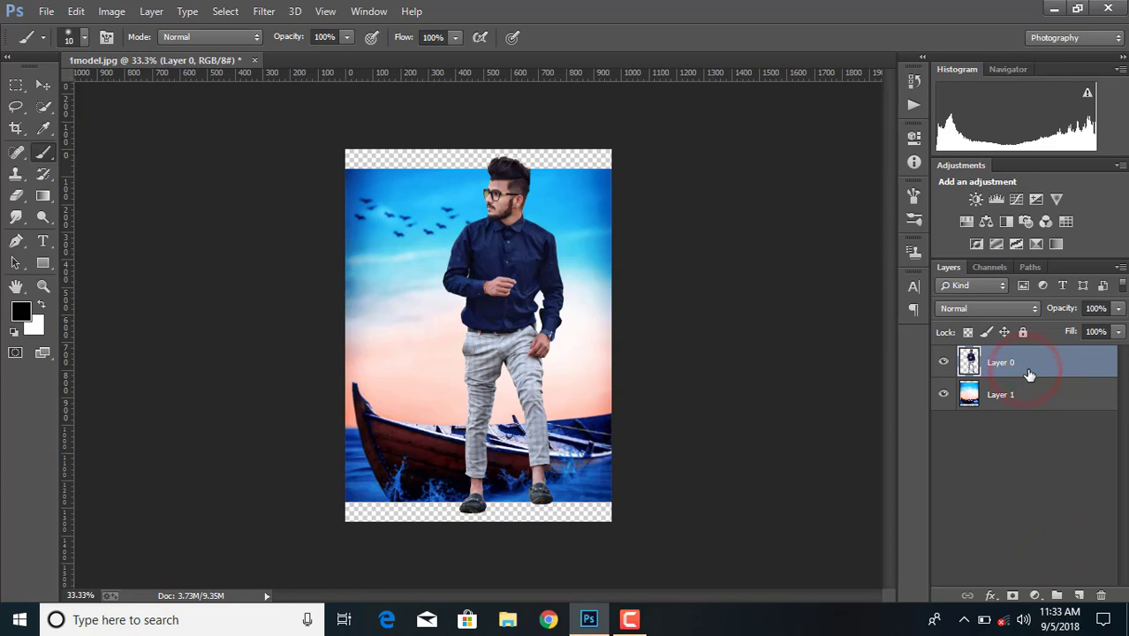
pyautogui.hotkey('ctrl', 't')
pyautogui.moveTo(443, 152); pyautogui.dragTo(454, 178)
pyautogui.moveTo(566, 516); pyautogui.dragTo(545, 458)
pyautogui.moveTo(446, 189); pyautogui.dragTo(456, 197)
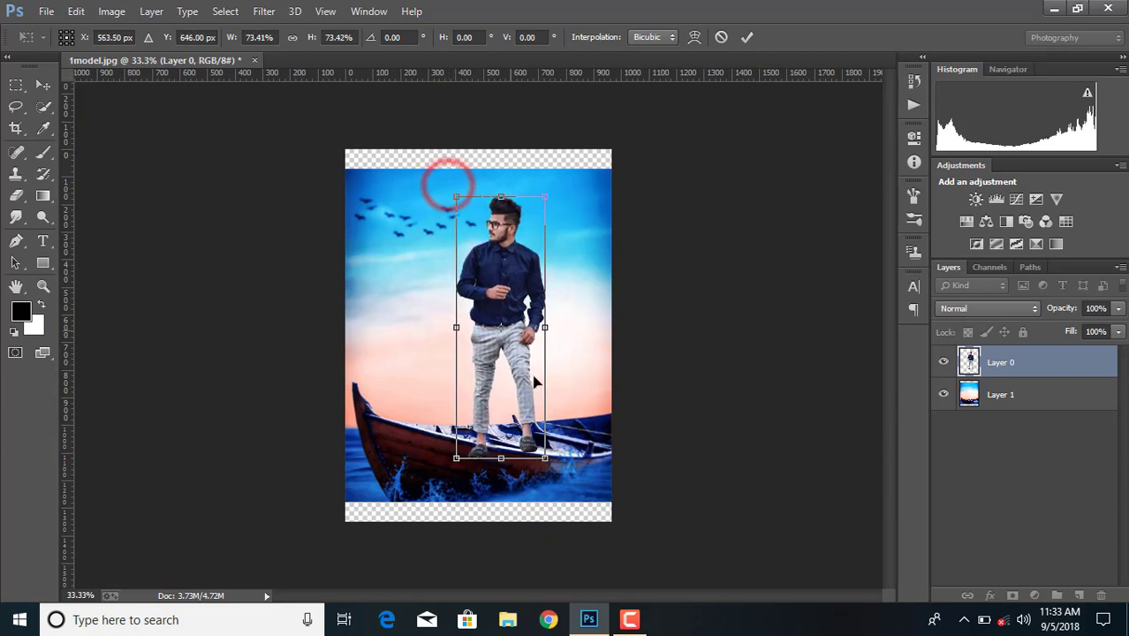
pyautogui.moveTo(545, 458); pyautogui.dragTo(544, 458)
# Nudge the man left to about X 493.5 px, shrink him slightly more, and apply the transform.
pyautogui.press('Left')
pyautogui.press('Left')
pyautogui.press('Left')
pyautogui.press('Left')
pyautogui.press('Left')
pyautogui.press('Left')
pyautogui.press('Left')
pyautogui.press('Left')
pyautogui.press('Left')
pyautogui.press('Left')
pyautogui.press('Left')
pyautogui.press('Left')
pyautogui.press('Left')
pyautogui.press('Left')
pyautogui.press('Left')
pyautogui.press('Left')
pyautogui.press('Left')
pyautogui.press('Left')
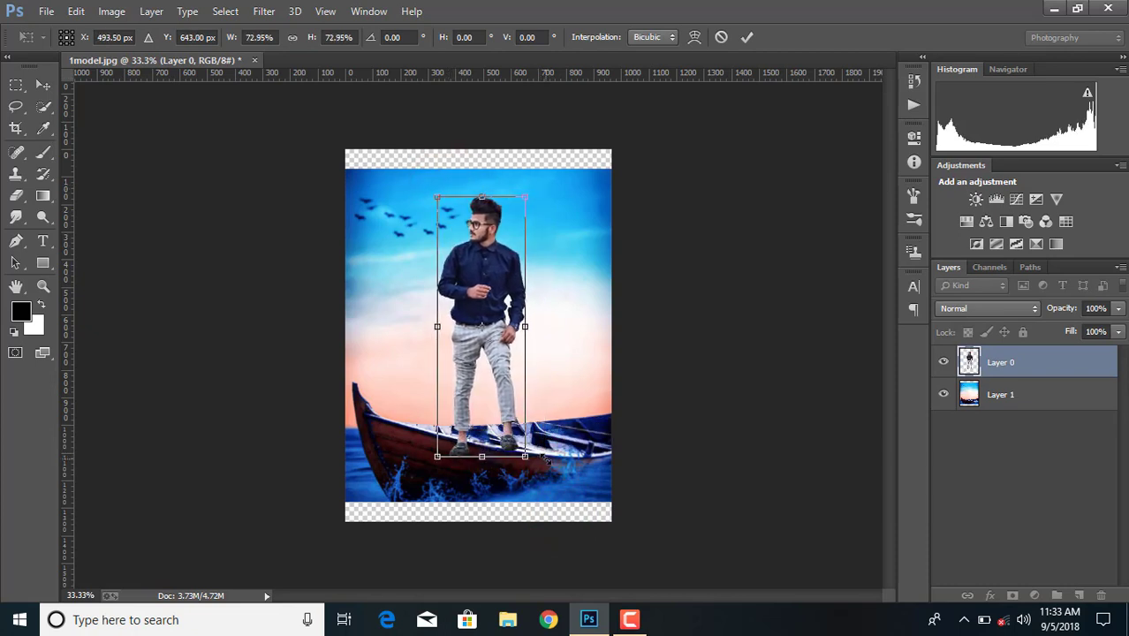
pyautogui.moveTo(522, 194); pyautogui.dragTo(521, 206)
pyautogui.click(749, 37)
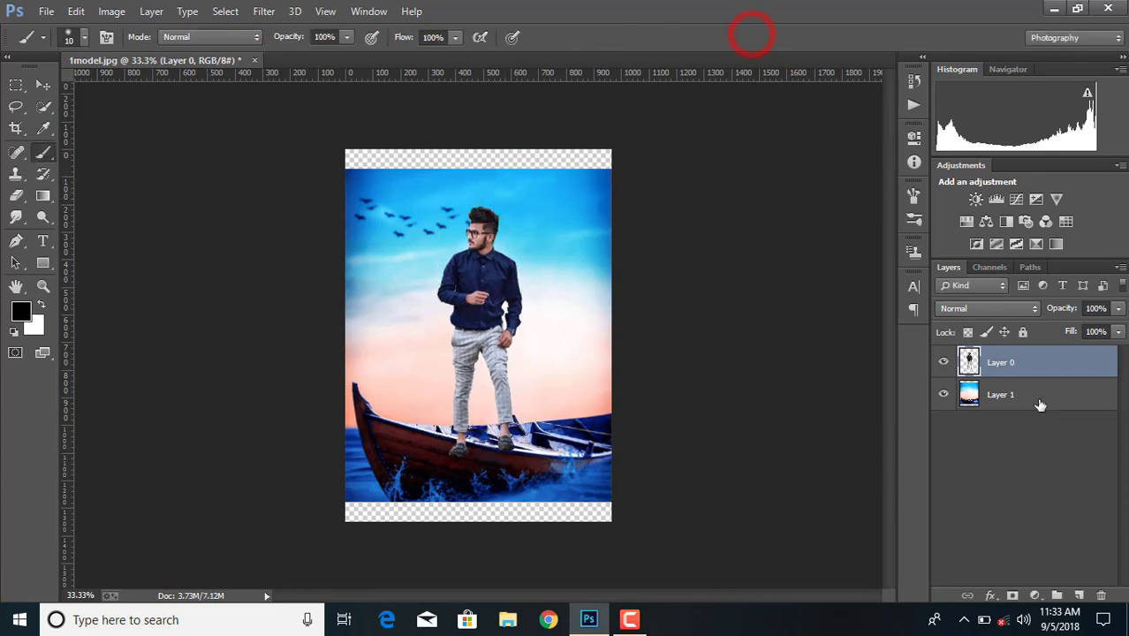
# Crop the canvas to the edges of the boat image, removing the transparent strips above and below it.
pyautogui.click(1040, 399)
pyautogui.click(15, 128)
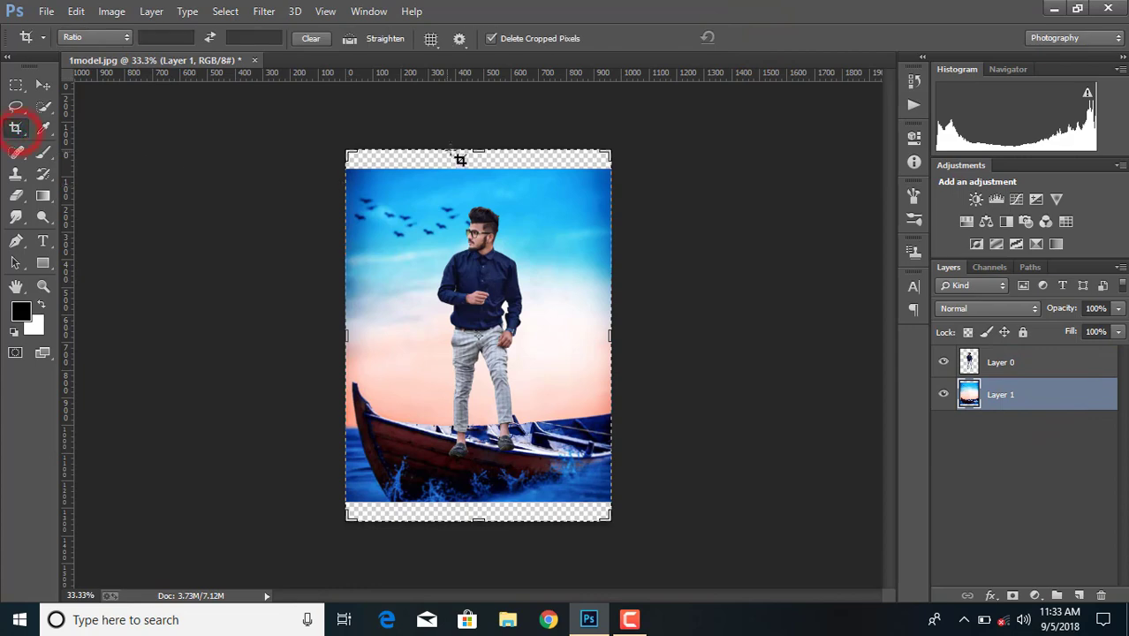
pyautogui.hotkey('ctrl', '+')
pyautogui.moveTo(455, 152); pyautogui.dragTo(474, 104)
pyautogui.moveTo(480, 508); pyautogui.dragTo(487, 495)
pyautogui.moveTo(676, 232); pyautogui.dragTo(671, 232)
pyautogui.click(765, 37)
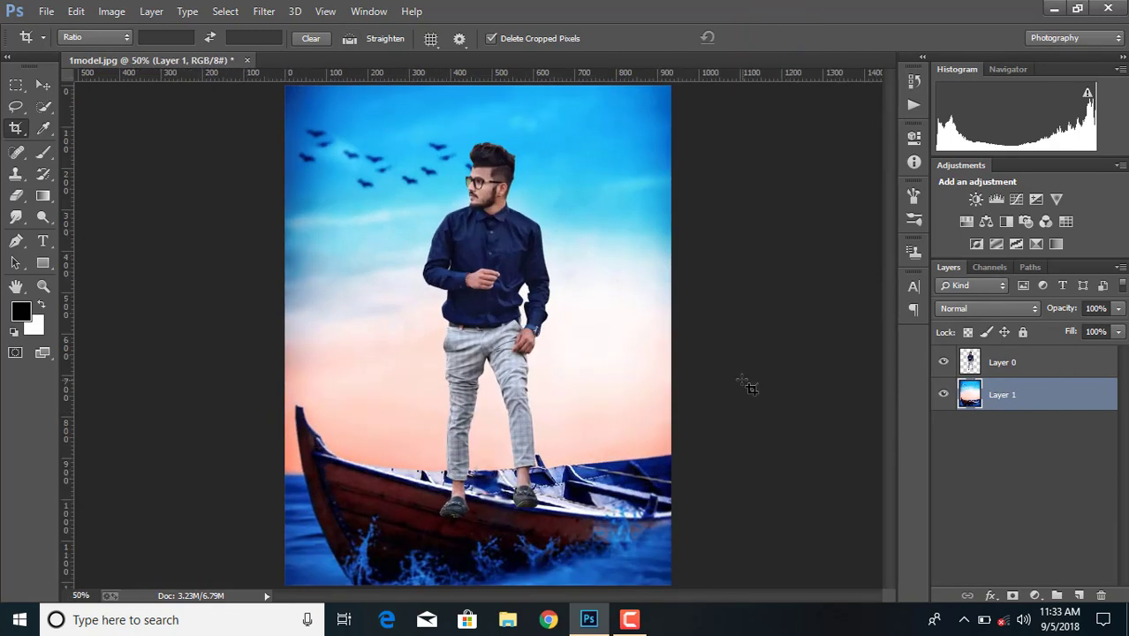
# Free-transform Layer 0 to about 98.7% and move the man left along the boat to X 413 px.
pyautogui.click(1053, 364)
pyautogui.hotkey('ctrl', 't')
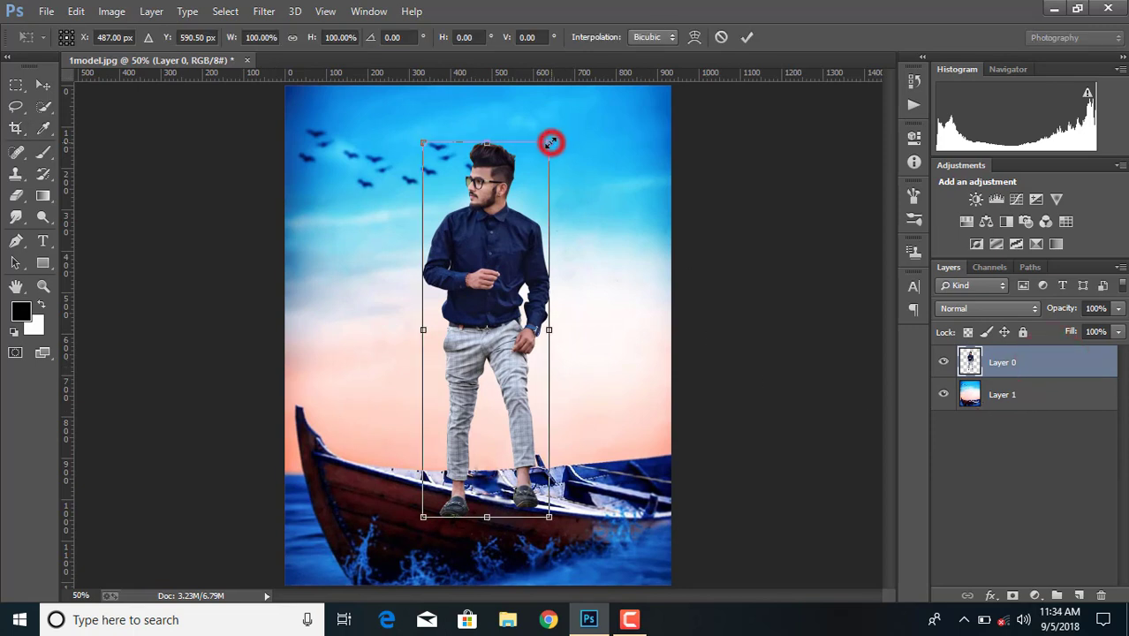
pyautogui.moveTo(551, 142)
pyautogui.mouseDown()
pyautogui.moveTo(554, 123)
pyautogui.moveTo(543, 148)
pyautogui.mouseUp()
pyautogui.press('Left')
pyautogui.press('Left')
pyautogui.press('Left')
pyautogui.press('Left')
pyautogui.press('Left')
pyautogui.press('Left')
pyautogui.press('Left')
pyautogui.press('Left')
pyautogui.press('Left')
pyautogui.press('Left')
pyautogui.press('Left')
pyautogui.press('Left')
pyautogui.press('Left')
pyautogui.press('Left')
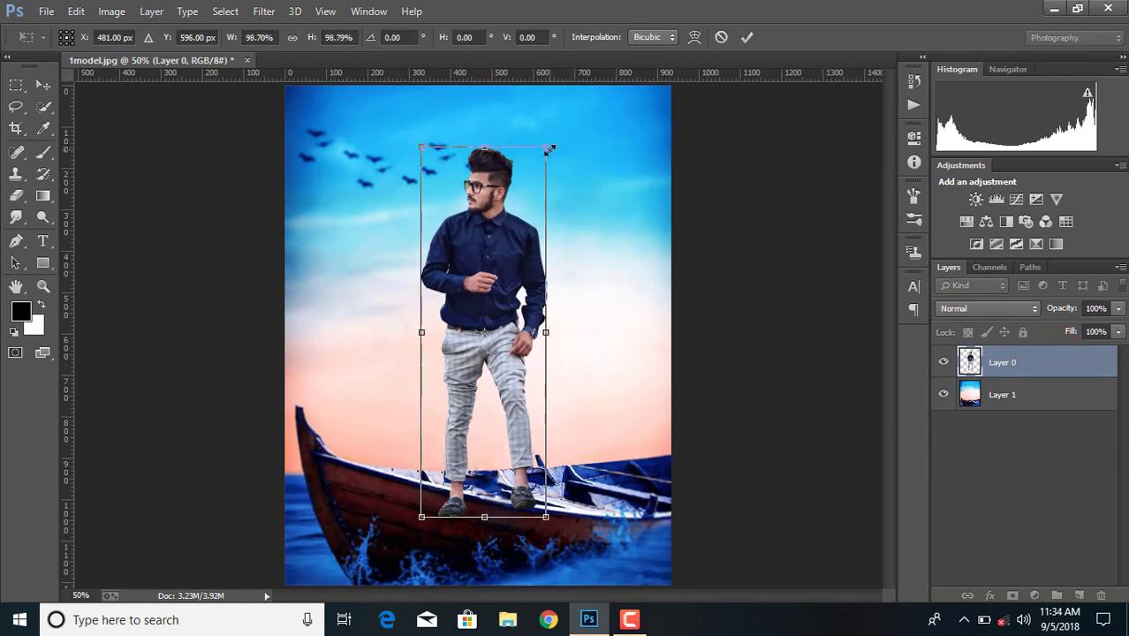
pyautogui.press('Left')
pyautogui.press('Left')
pyautogui.press('Left')
pyautogui.press('Left')
pyautogui.press('Left')
pyautogui.press('Left')
pyautogui.press('Left')
pyautogui.press('Left')
pyautogui.press('Left')
pyautogui.press('Left')
pyautogui.press('Left')
pyautogui.press('Left')
pyautogui.press('Left')
pyautogui.press('Left')
pyautogui.press('Left')
pyautogui.press('Left')
pyautogui.press('Left')
pyautogui.press('Left')
pyautogui.press('Left')
pyautogui.press('Left')
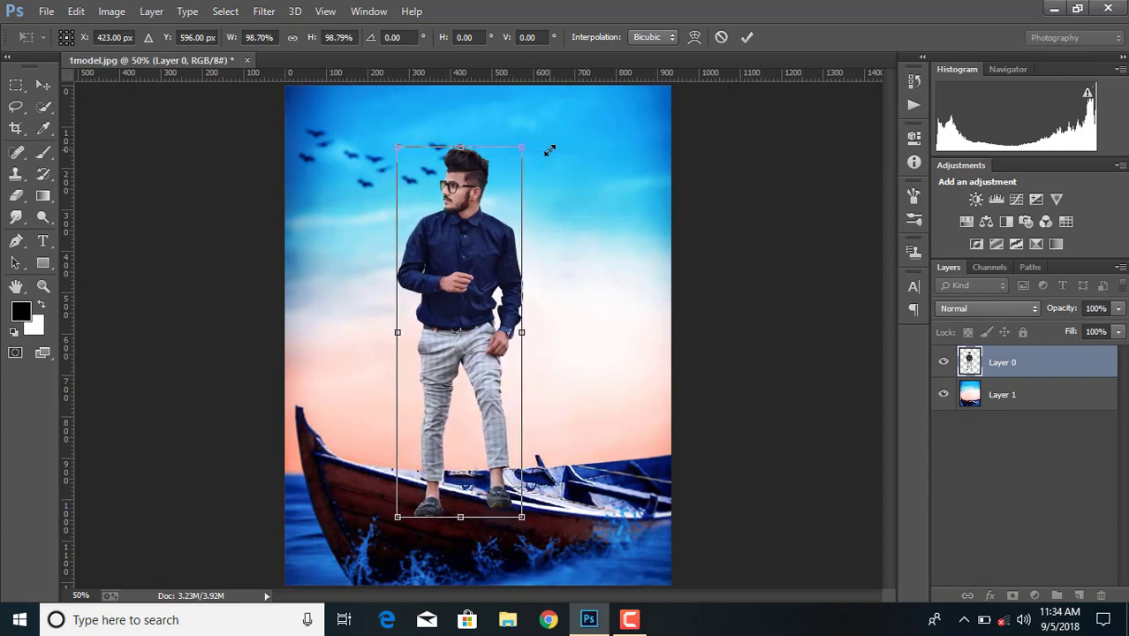
pyautogui.press('Left')
pyautogui.press('Left')
pyautogui.press('Left')
pyautogui.press('Left')
pyautogui.press('Left')
pyautogui.press('Left')
pyautogui.press('Left')
pyautogui.press('Left')
pyautogui.press('Left')
pyautogui.press('Left')
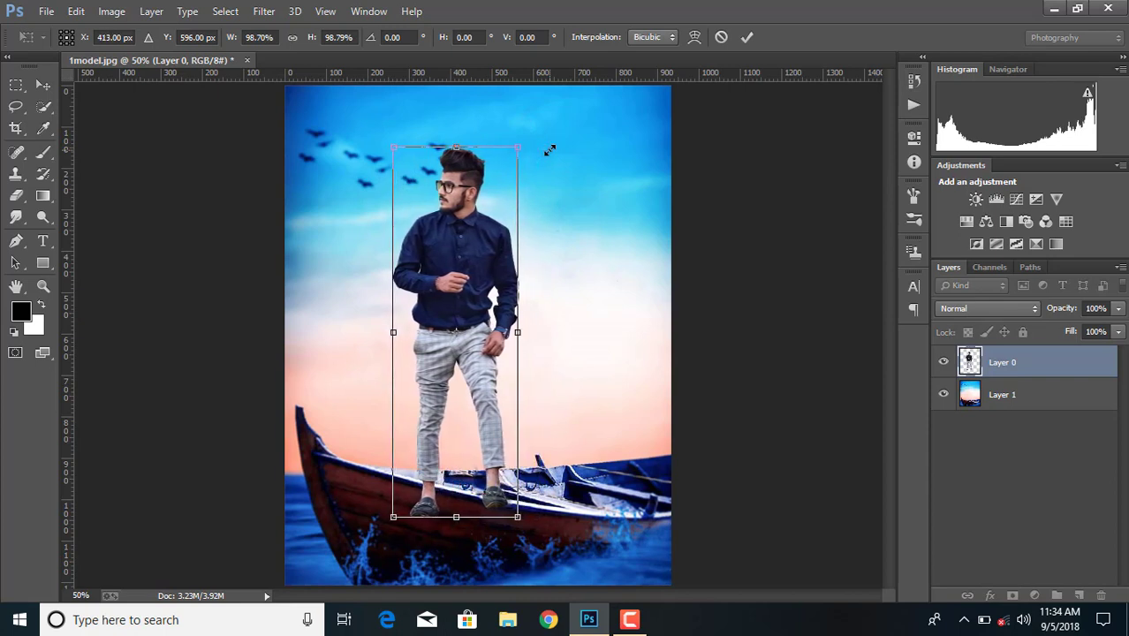
pyautogui.click(747, 37)
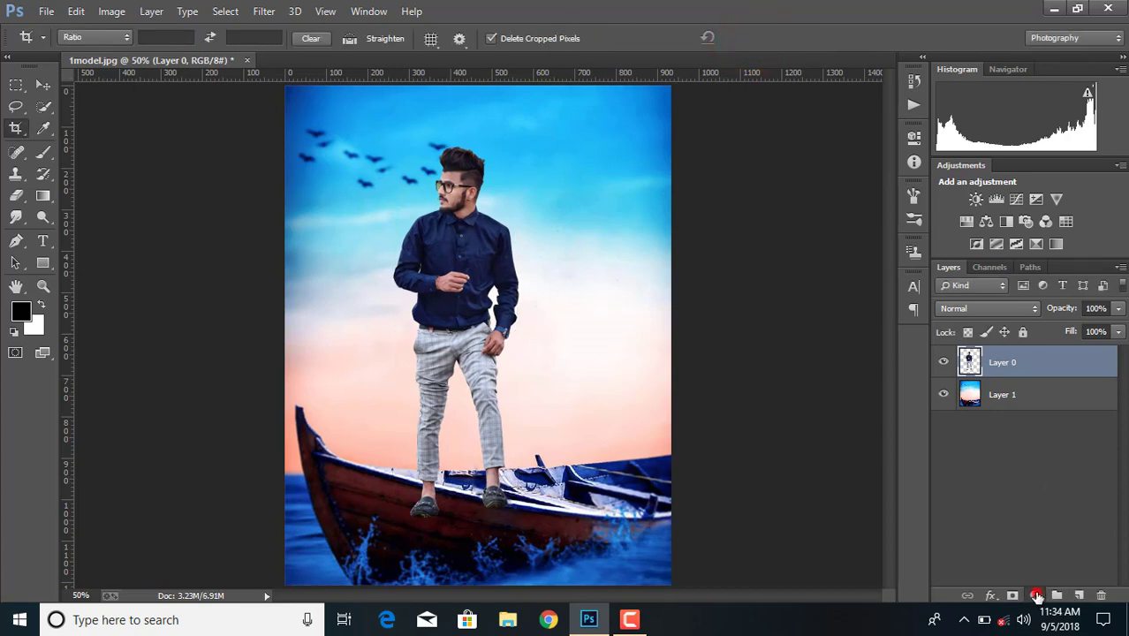
pyautogui.click(1036, 595)
pyautogui.click(849, 432)
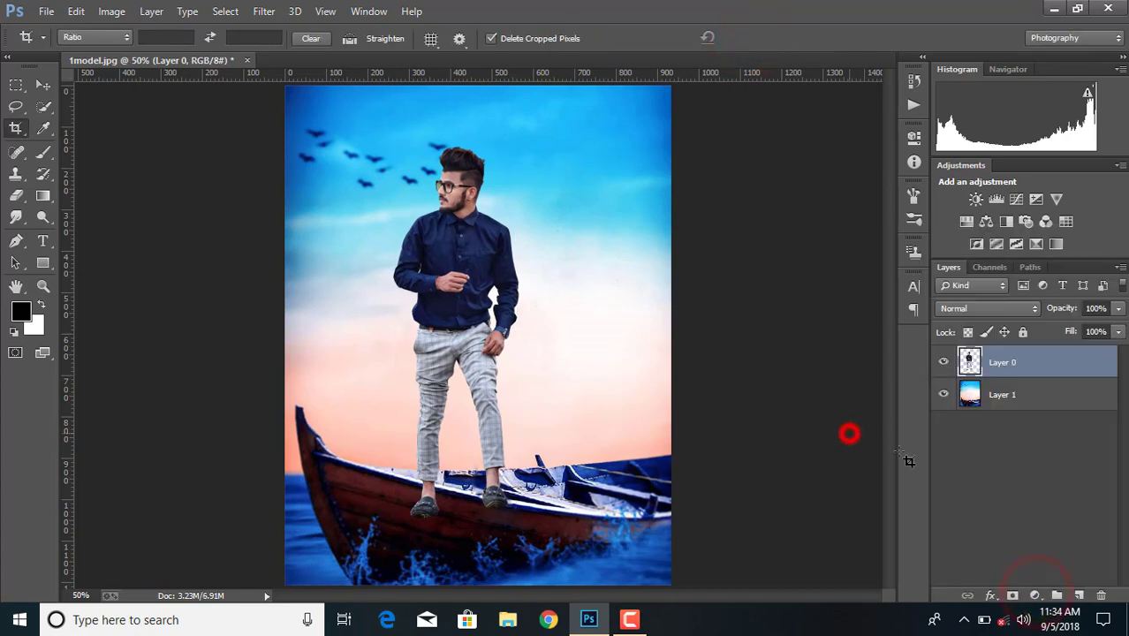
pyautogui.click(1056, 595)
pyautogui.click(106, 11)
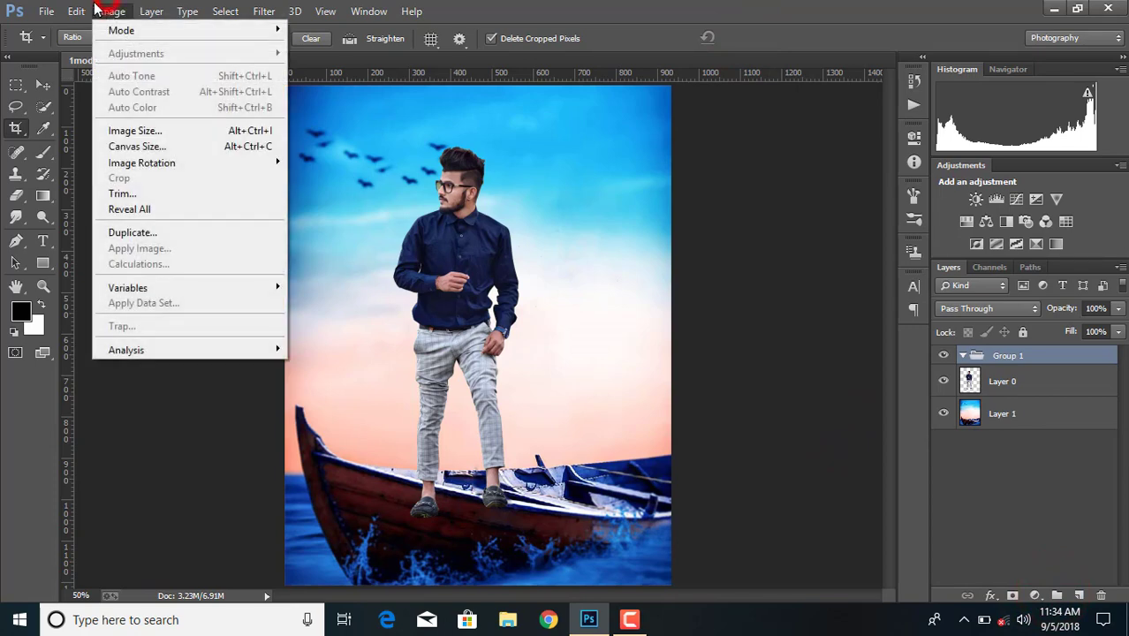
pyautogui.moveTo(76, 11)
pyautogui.click(134, 42)
# Add a layer mask to Layer 0 and set the Brush tool to size 60.
pyautogui.click(1010, 596)
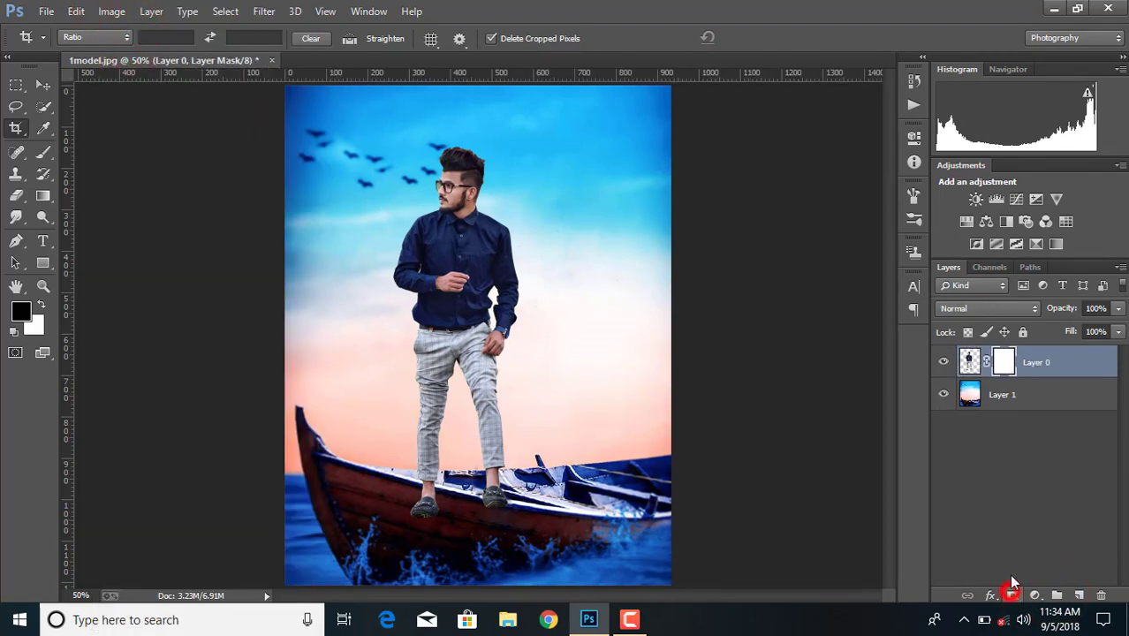
pyautogui.hotkey('ctrl', '+')
pyautogui.hotkey('ctrl', '+')
pyautogui.hotkey('ctrl', '+')
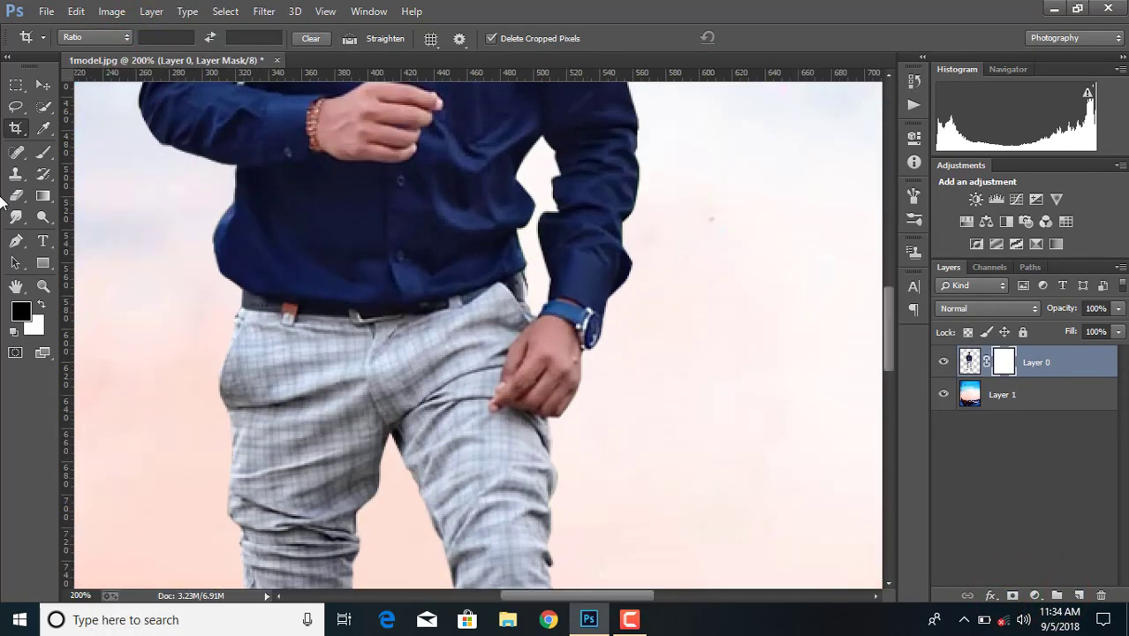
pyautogui.click(43, 152)
pyautogui.scroll(-10, 505, 328)
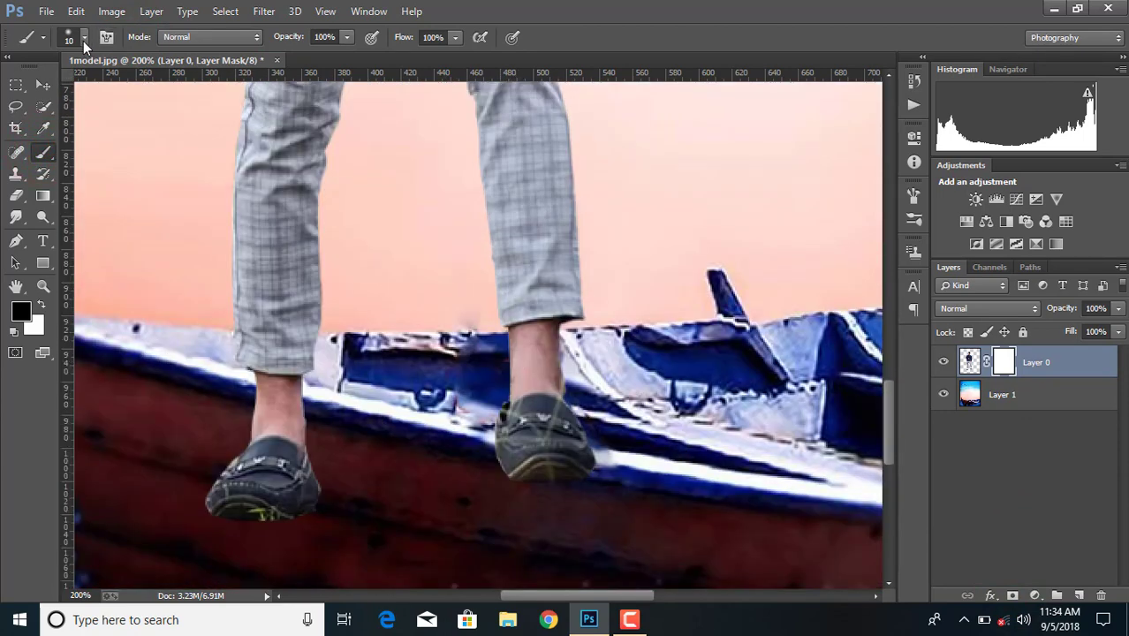
pyautogui.click(84, 37)
pyautogui.doubleClick(139, 166)
# Lower Layer 0's opacity to 70% so the boat shows through the man's feet.
pyautogui.click(969, 364)
pyautogui.click(1117, 310)
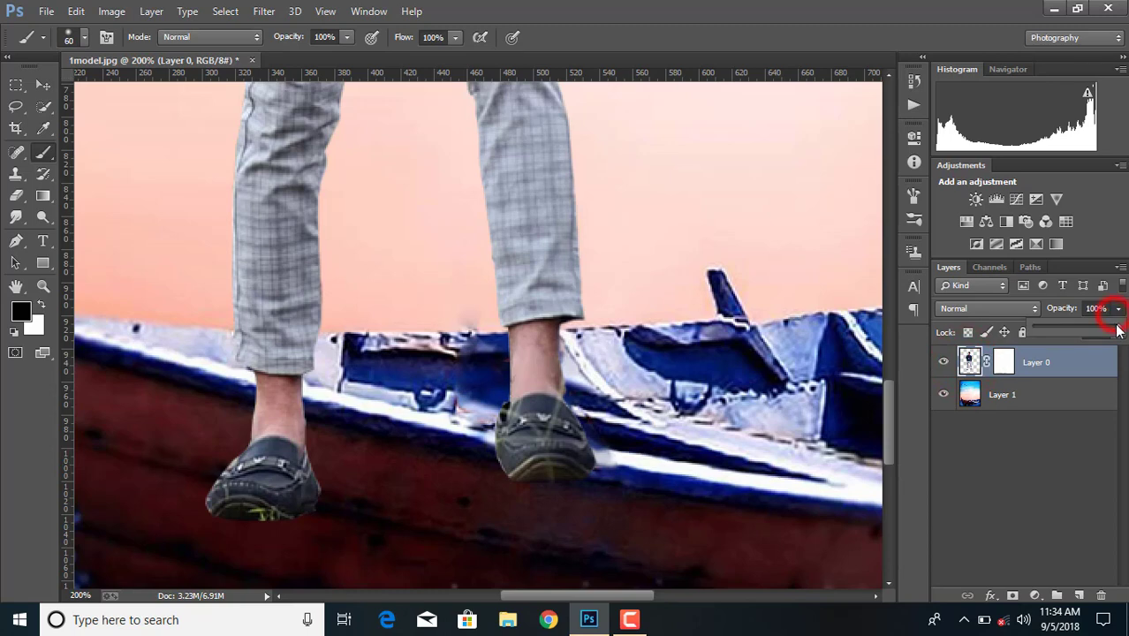
pyautogui.moveTo(1108, 330); pyautogui.dragTo(1096, 327)
# Try to hide the shoe hanging over the hull by painting black on Layer 0's mask, and undo the stroke.
pyautogui.click(1004, 362)
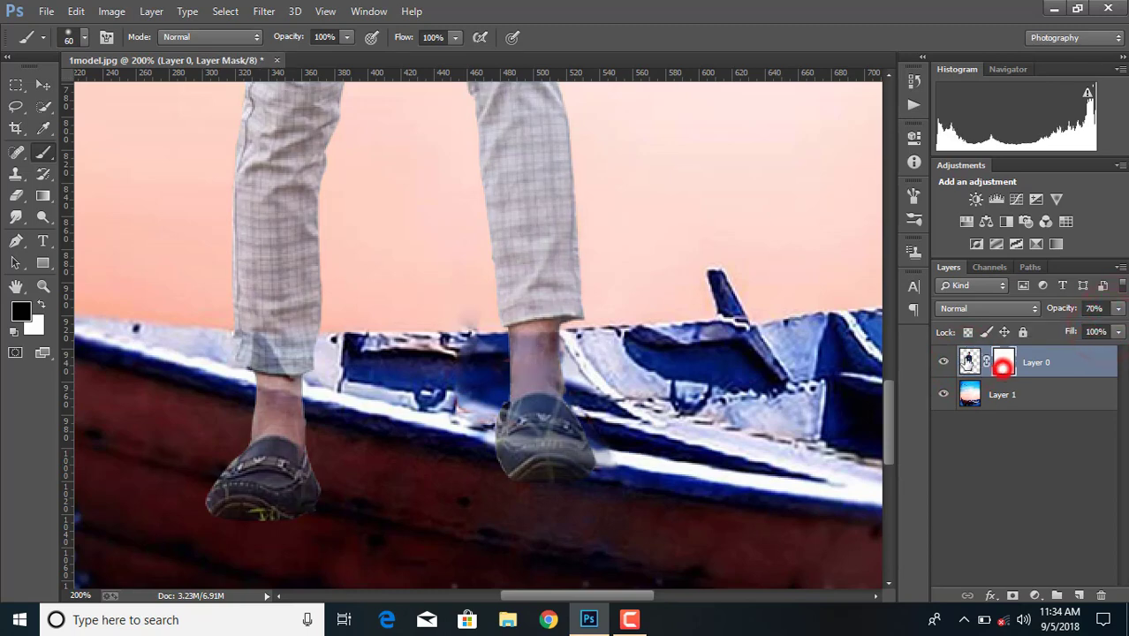
pyautogui.moveTo(189, 531)
pyautogui.mouseDown()
pyautogui.moveTo(353, 529)
pyautogui.moveTo(199, 494)
pyautogui.moveTo(319, 489)
pyautogui.moveTo(226, 441)
pyautogui.moveTo(287, 453)
pyautogui.moveTo(244, 426)
pyautogui.moveTo(278, 427)
pyautogui.moveTo(248, 411)
pyautogui.moveTo(315, 429)
pyautogui.mouseUp()
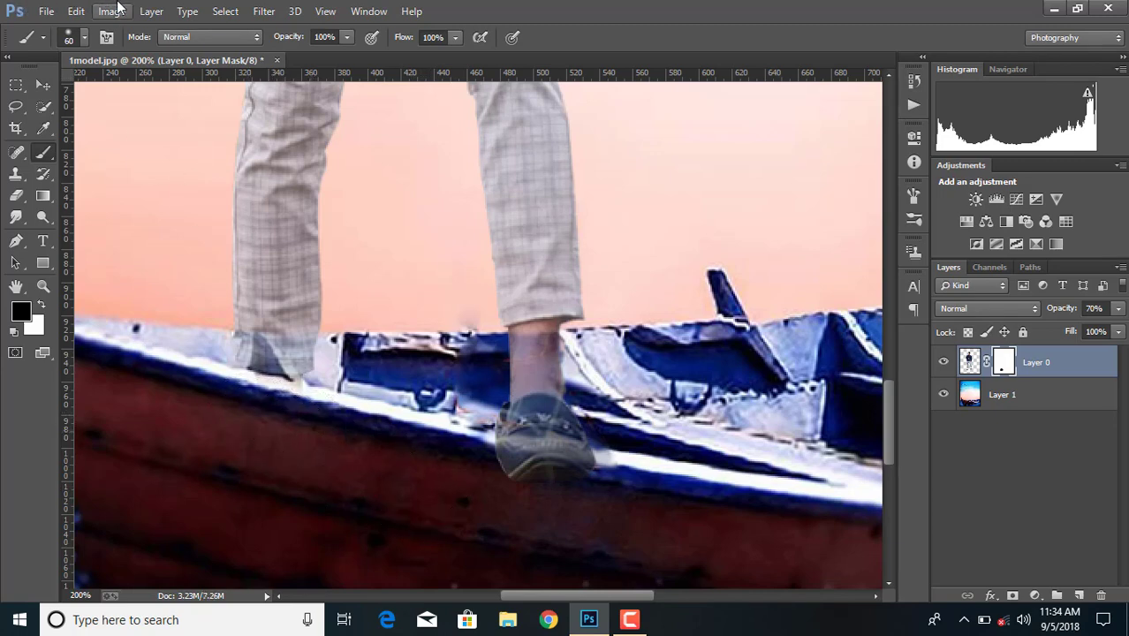
pyautogui.click(76, 11)
pyautogui.click(106, 26)
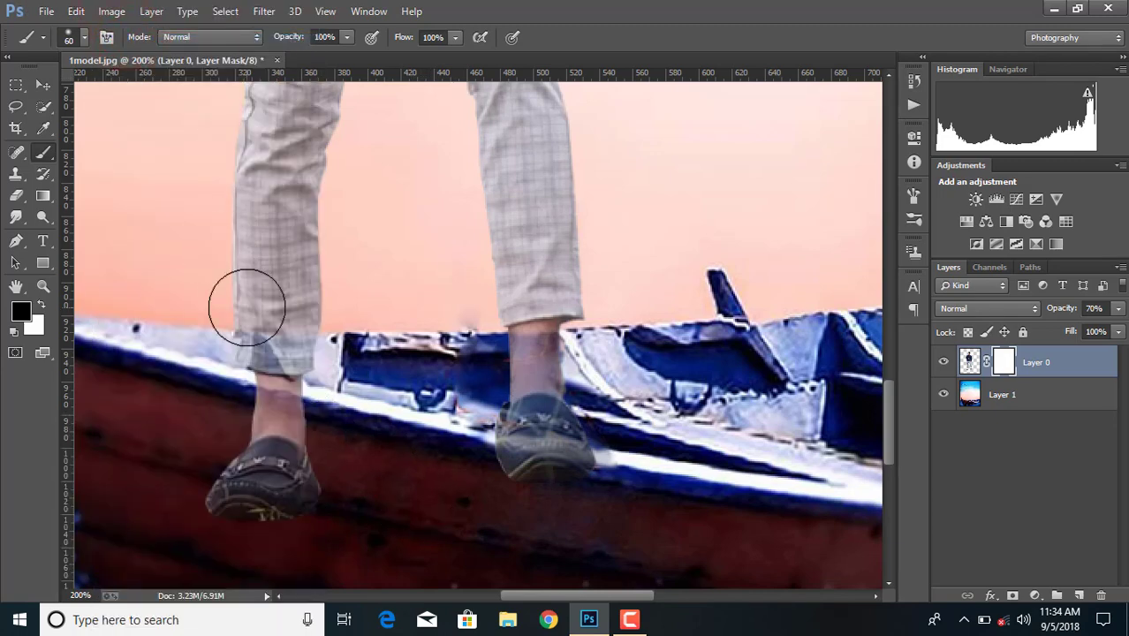
# Move the man on Layer 0 straight up to Y 588 px with Free Transform.
pyautogui.click(1076, 369)
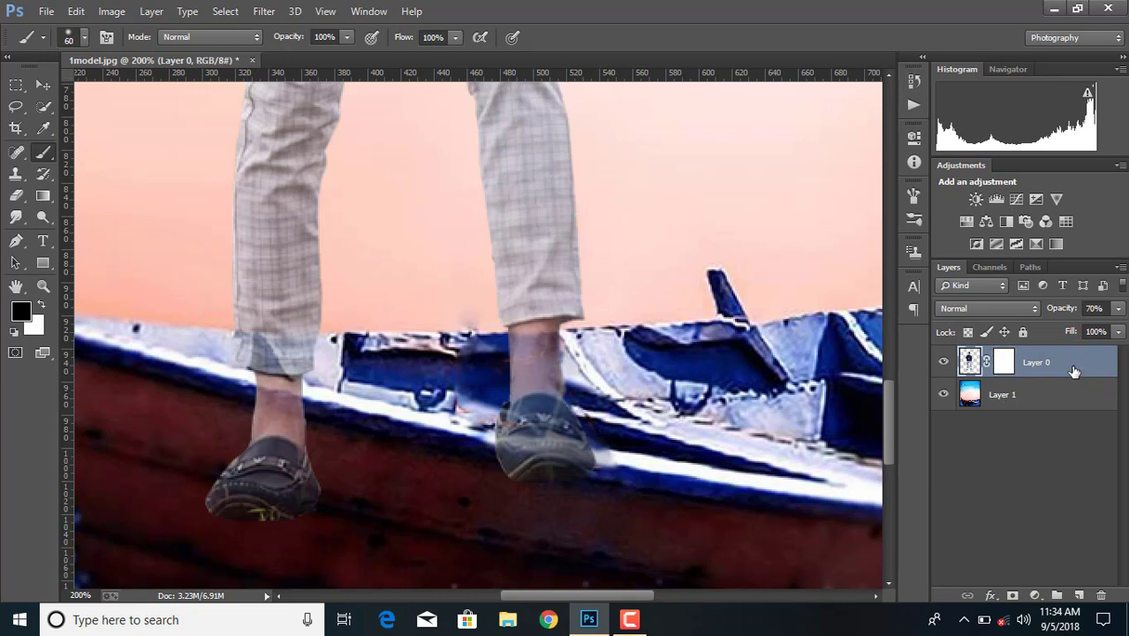
pyautogui.hotkey('ctrl', 't')
pyautogui.press('Up')
pyautogui.press('Up')
pyautogui.press('Up')
pyautogui.press('Up')
pyautogui.press('Up')
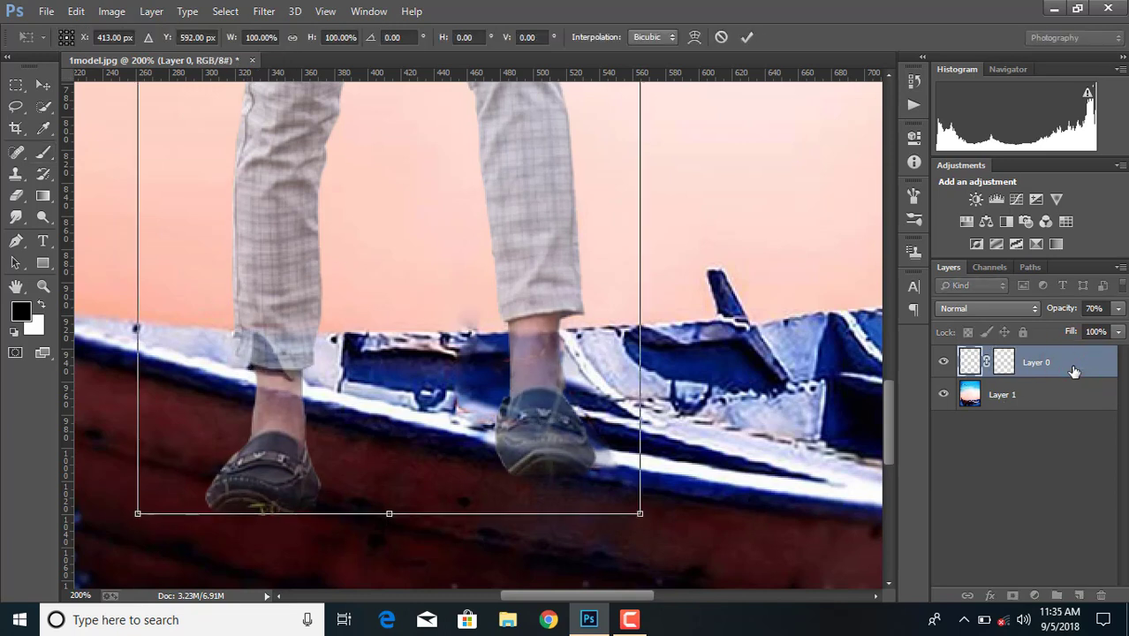
pyautogui.press('Up')
pyautogui.press('Up')
pyautogui.press('Up')
pyautogui.press('Up')
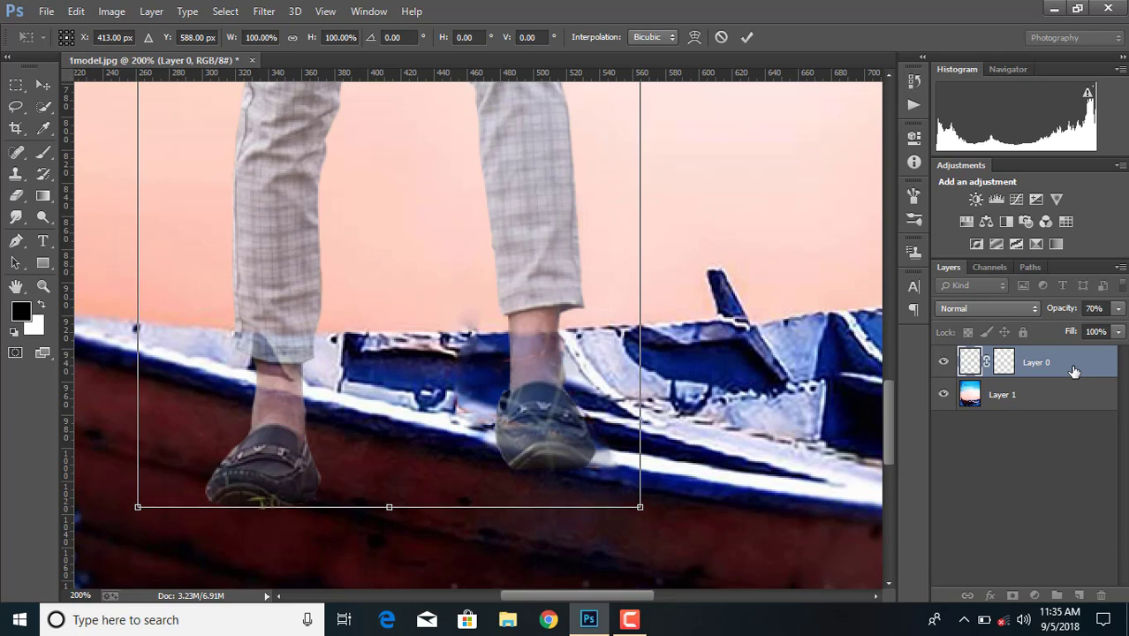
pyautogui.click(742, 41)
# Paint black on Layer 0's mask to hide the parts of both shoes that overlap the boat's outer hull.
pyautogui.click(1005, 362)
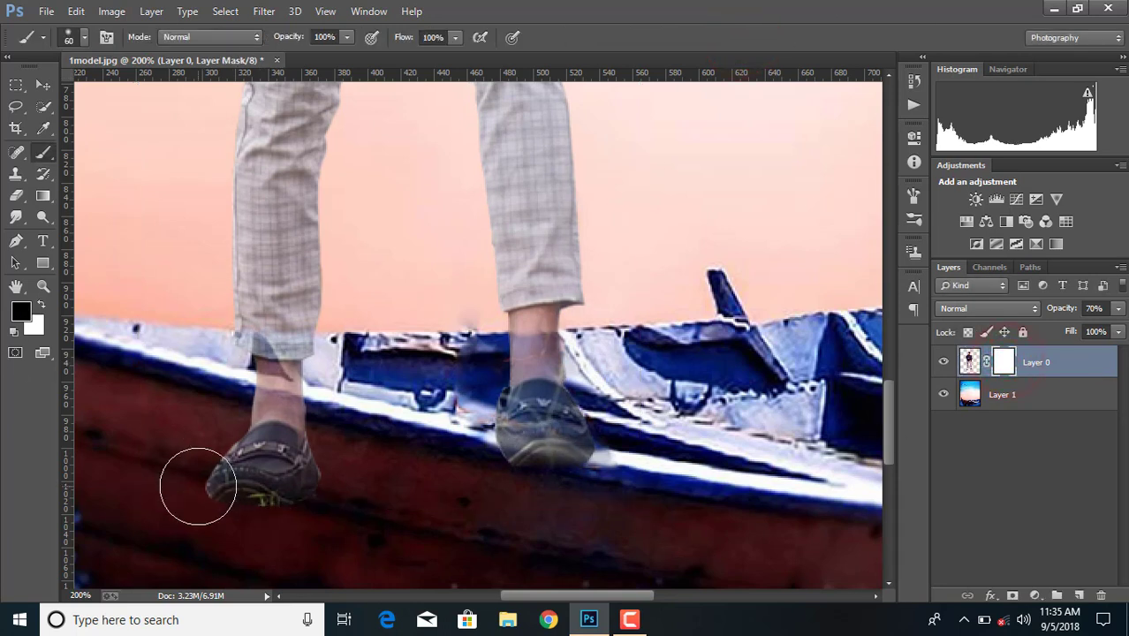
pyautogui.moveTo(198, 486)
pyautogui.mouseDown()
pyautogui.moveTo(313, 505)
pyautogui.moveTo(207, 448)
pyautogui.moveTo(273, 456)
pyautogui.moveTo(232, 428)
pyautogui.moveTo(282, 436)
pyautogui.moveTo(238, 419)
pyautogui.moveTo(319, 451)
pyautogui.moveTo(264, 436)
pyautogui.moveTo(314, 449)
pyautogui.moveTo(283, 445)
pyautogui.moveTo(265, 423)
pyautogui.mouseUp()
pyautogui.click(284, 423)
pyautogui.click(257, 420)
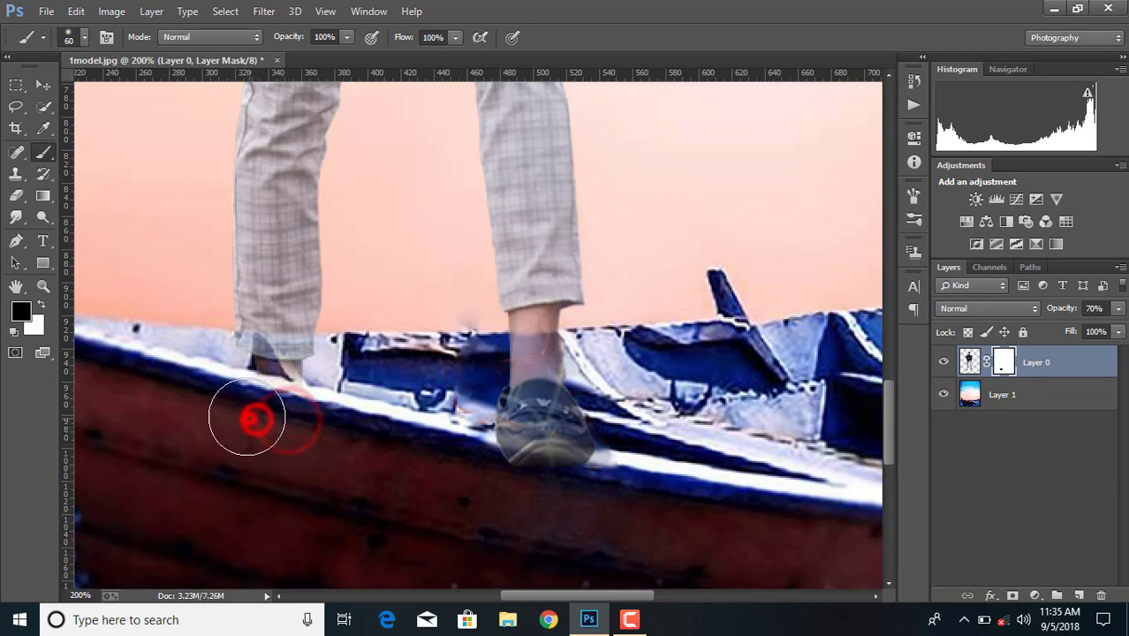
pyautogui.click(246, 417)
pyautogui.click(440, 473)
pyautogui.moveTo(537, 501)
pyautogui.mouseDown()
pyautogui.moveTo(503, 483)
pyautogui.moveTo(565, 497)
pyautogui.moveTo(451, 471)
pyautogui.moveTo(585, 490)
pyautogui.moveTo(492, 482)
pyautogui.moveTo(570, 493)
pyautogui.mouseUp()
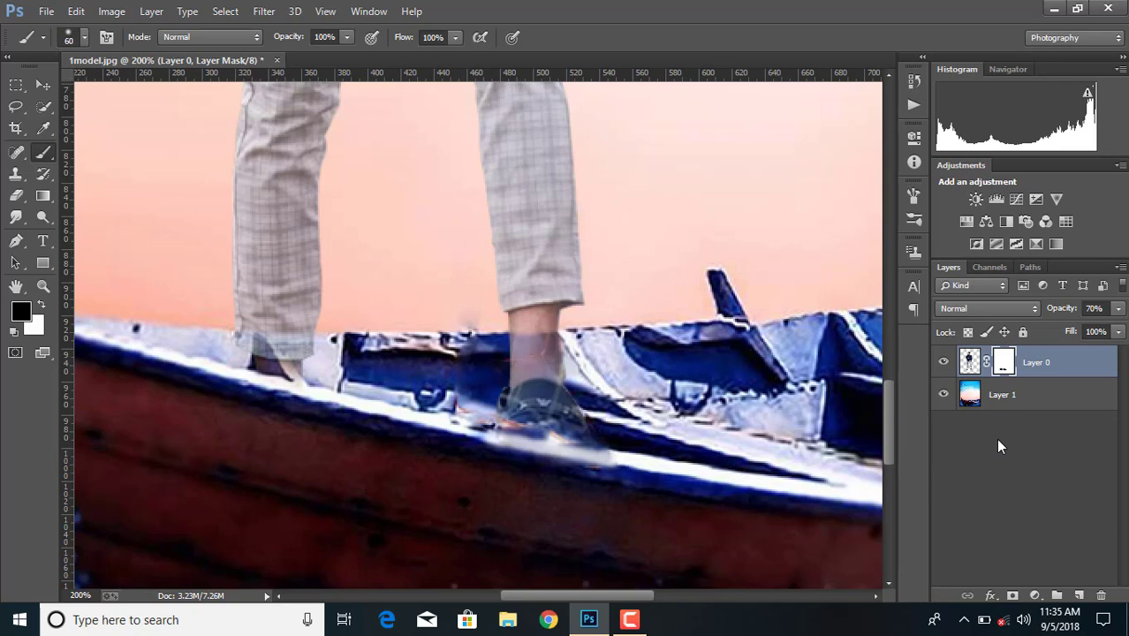
# Restore Layer 0's opacity to 100% and touch up the mask around the shoe inside the boat.
pyautogui.hotkey('ctrl', '-')
pyautogui.hotkey('ctrl', '-')
pyautogui.hotkey('ctrl', '-')
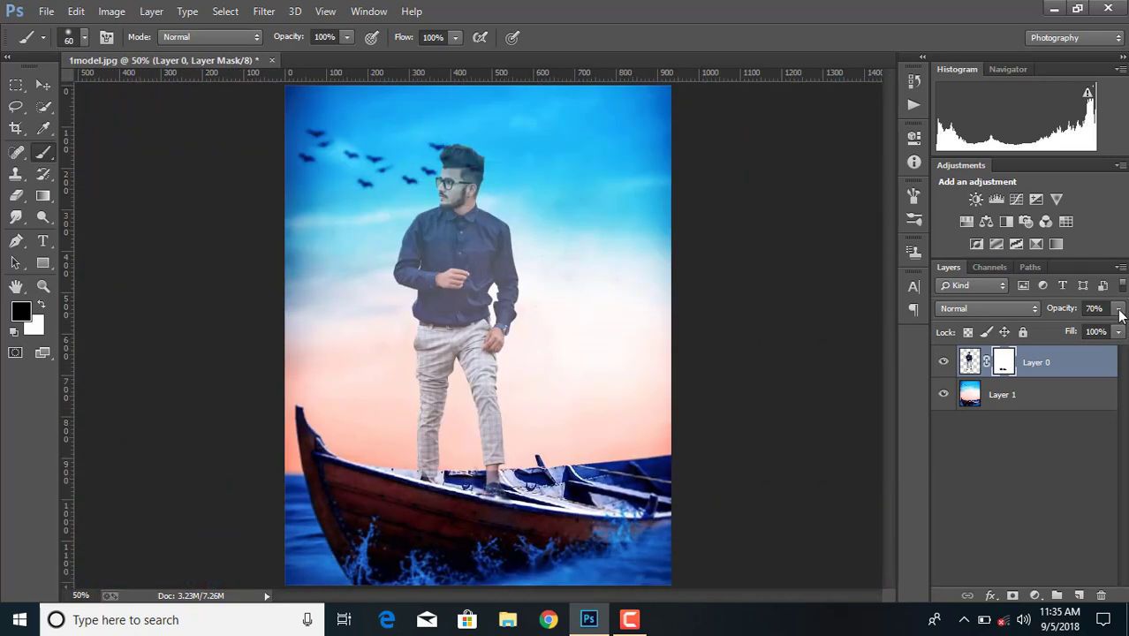
pyautogui.click(1093, 328)
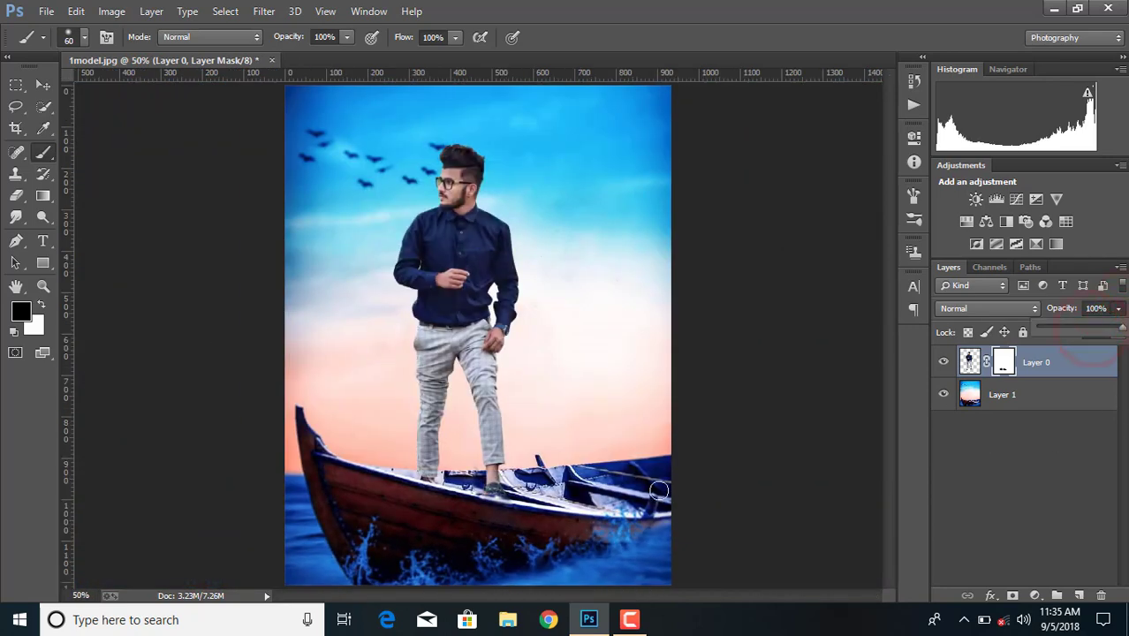
pyautogui.click(479, 508)
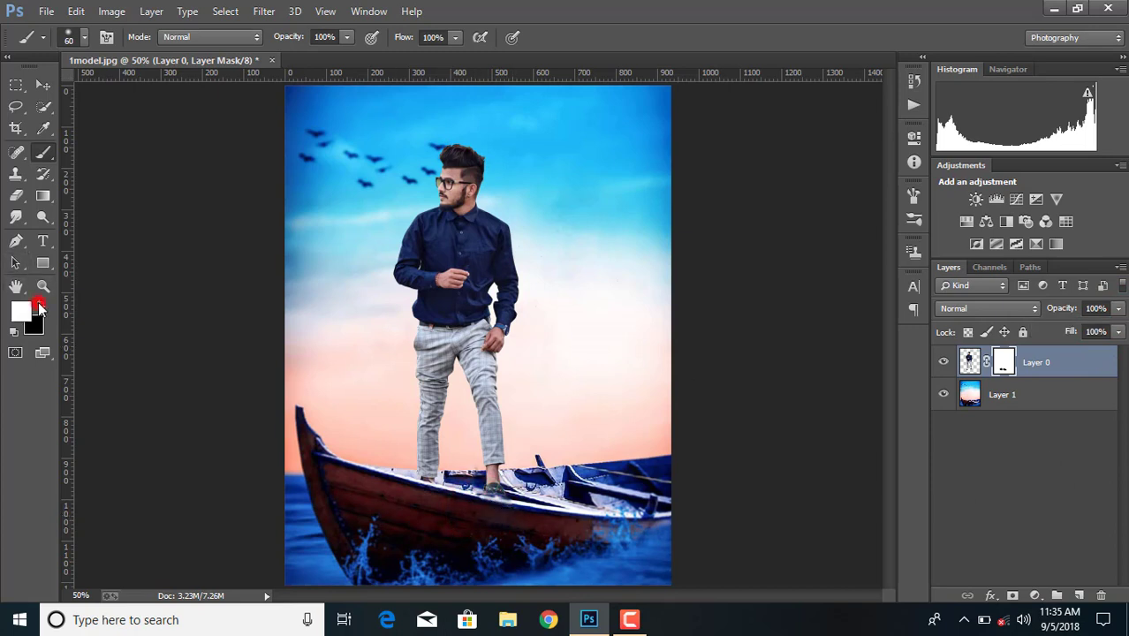
pyautogui.click(490, 483)
# Apply Camera Raw to the man on Layer 0 with Clarity +41, Blacks +34, Whites +42 and Shadows -5.
pyautogui.click(971, 364)
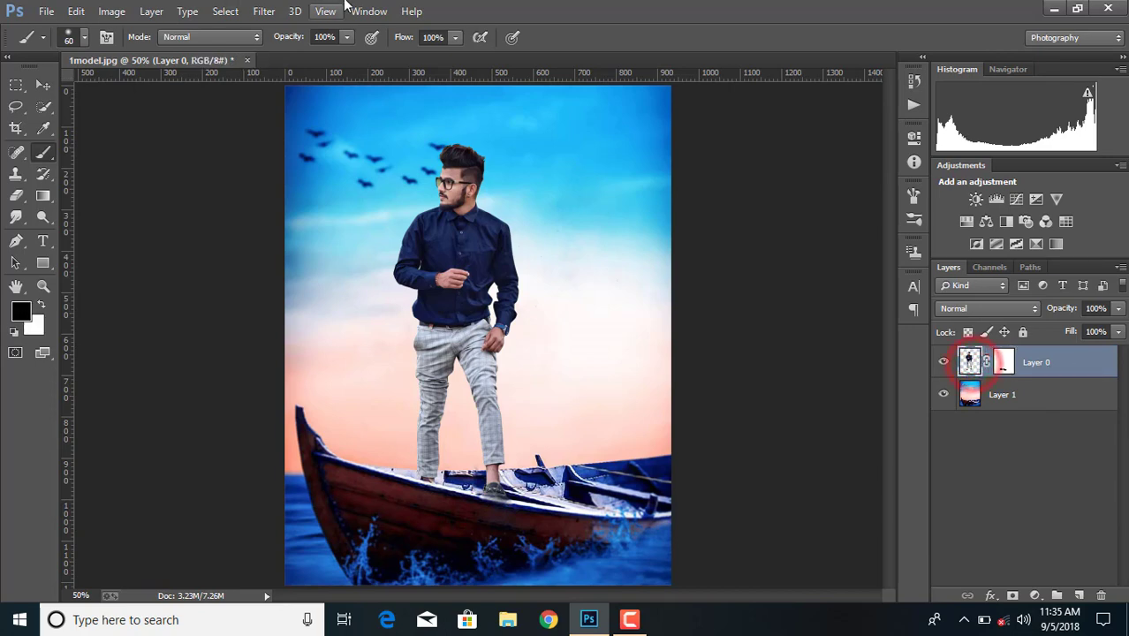
pyautogui.click(264, 10)
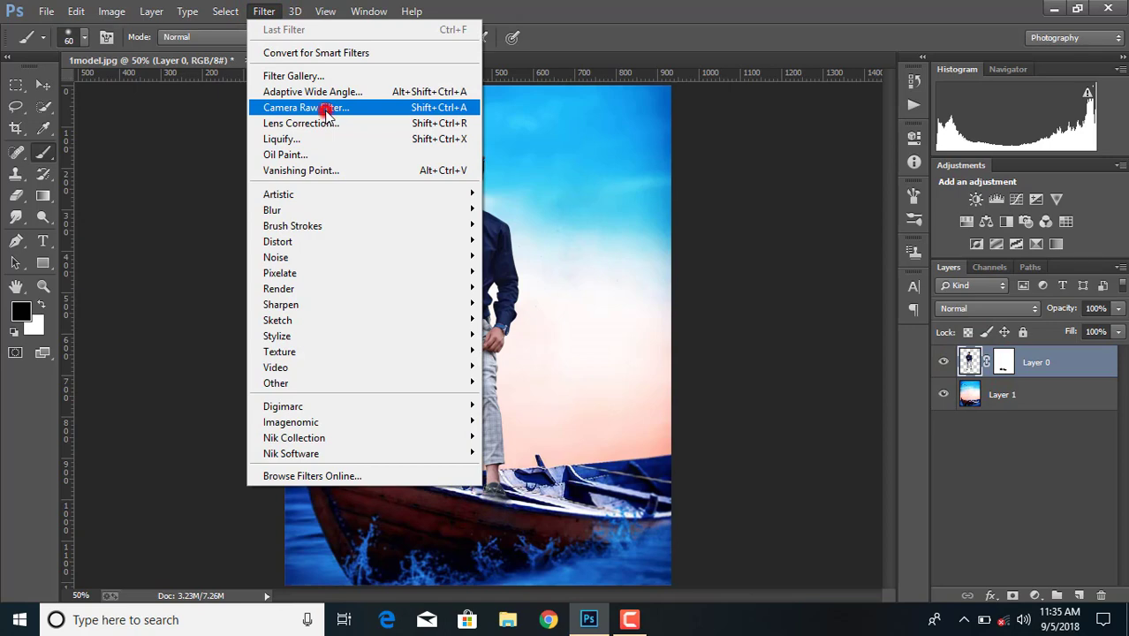
pyautogui.click(326, 109)
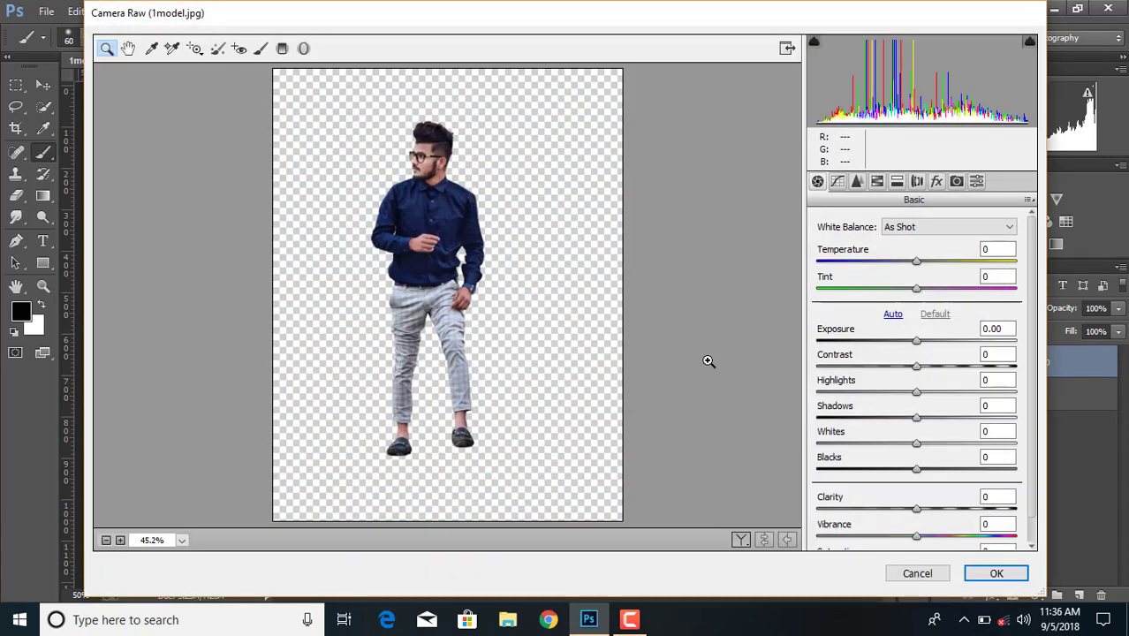
pyautogui.moveTo(919, 511); pyautogui.dragTo(959, 512)
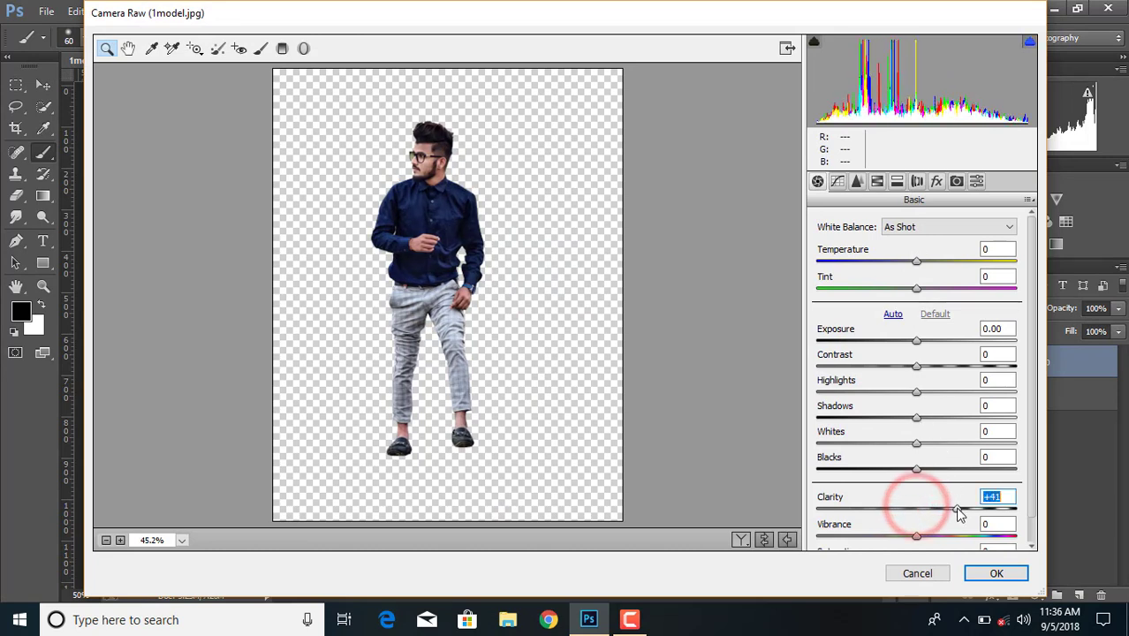
pyautogui.moveTo(923, 469); pyautogui.dragTo(912, 419)
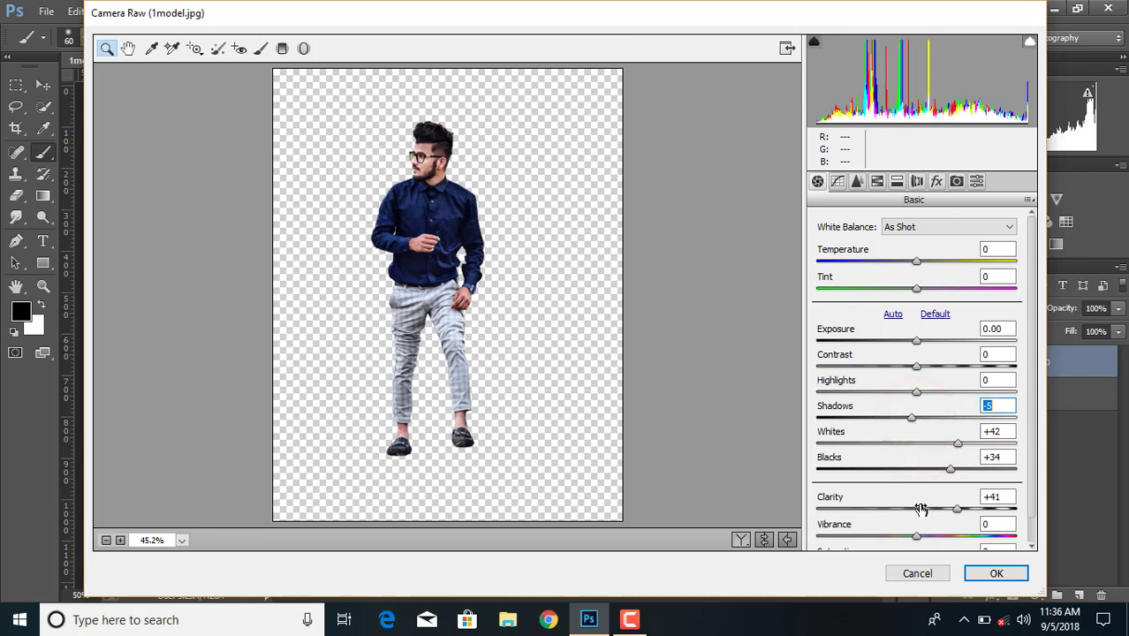
pyautogui.click(994, 575)
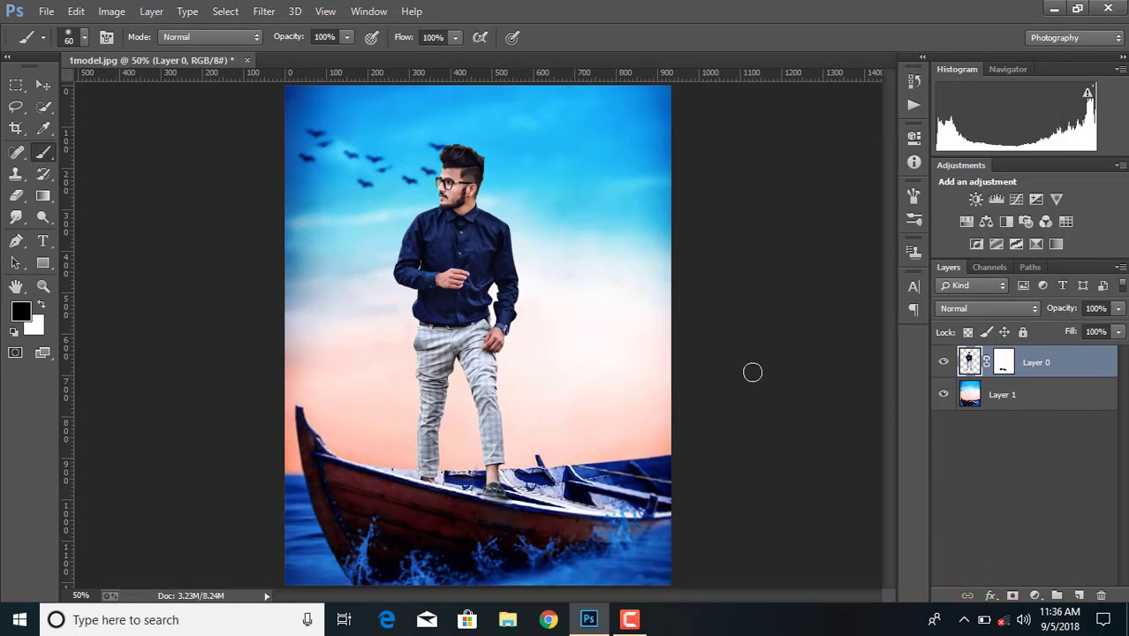
# Apply a Shadows/Highlights adjustment to the man with Shadows at 49% and Highlights at 10%.
pyautogui.click(111, 11)
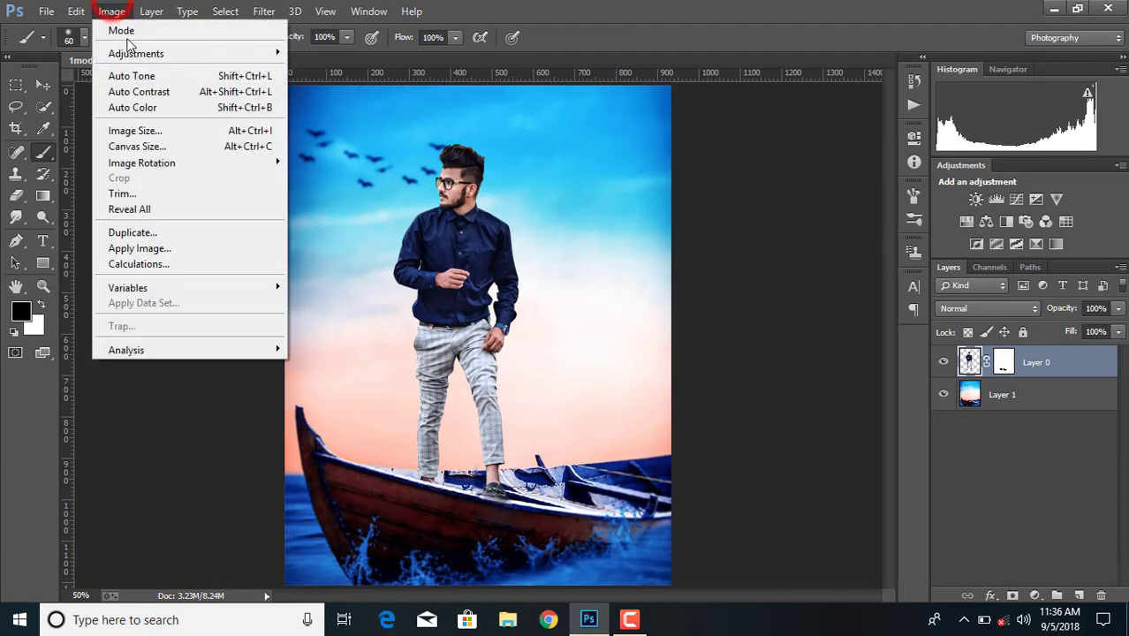
pyautogui.click(136, 53)
pyautogui.click(370, 325)
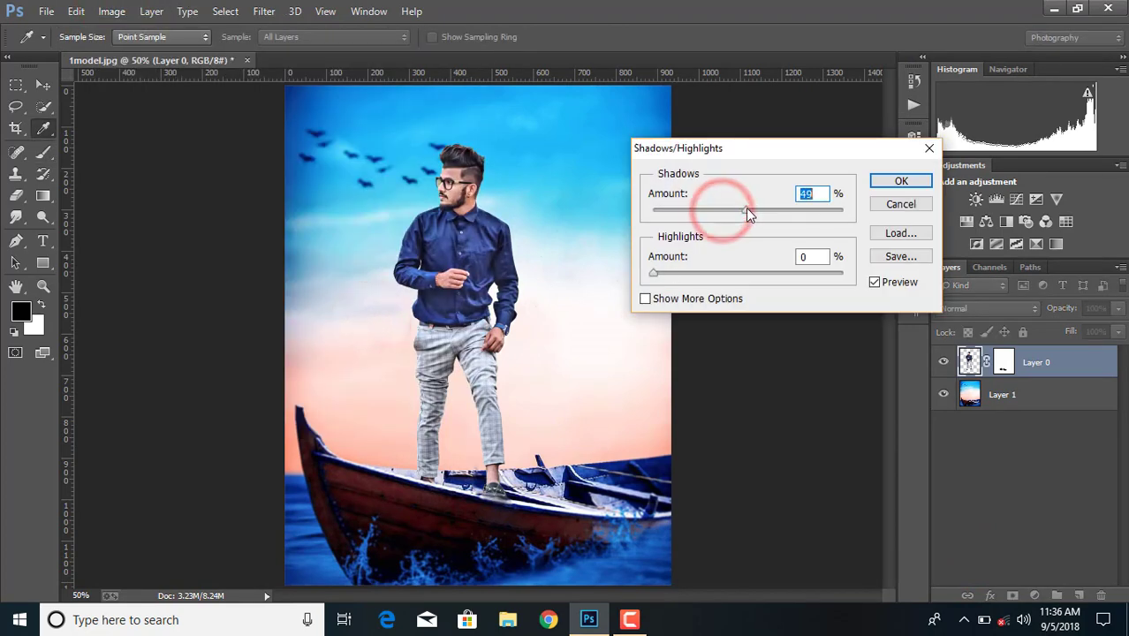
pyautogui.moveTo(660, 273); pyautogui.dragTo(690, 279)
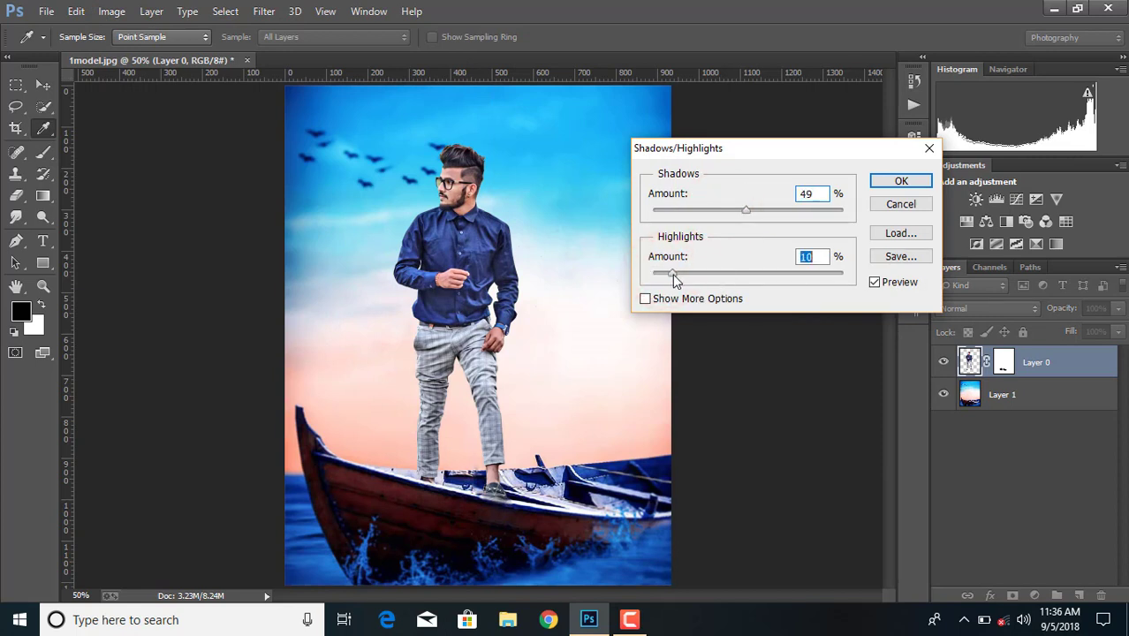
pyautogui.click(885, 182)
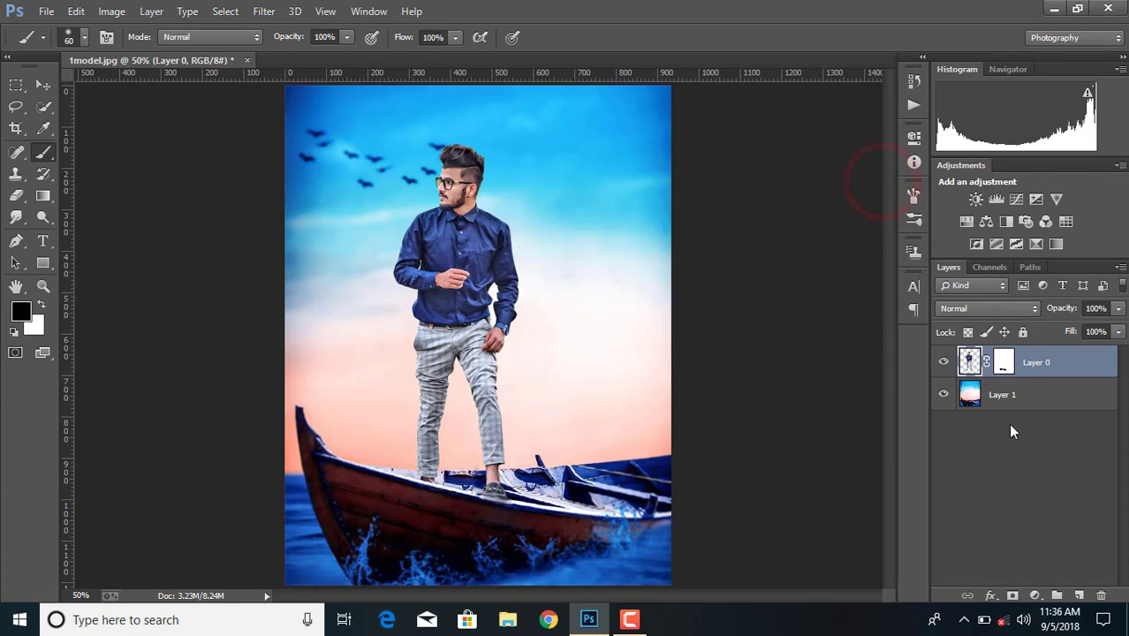
# Merge Layer 0 and Layer 1 into a single layer.
pyautogui.keyDown('shift'); pyautogui.click(1028, 397); pyautogui.keyUp('shift')
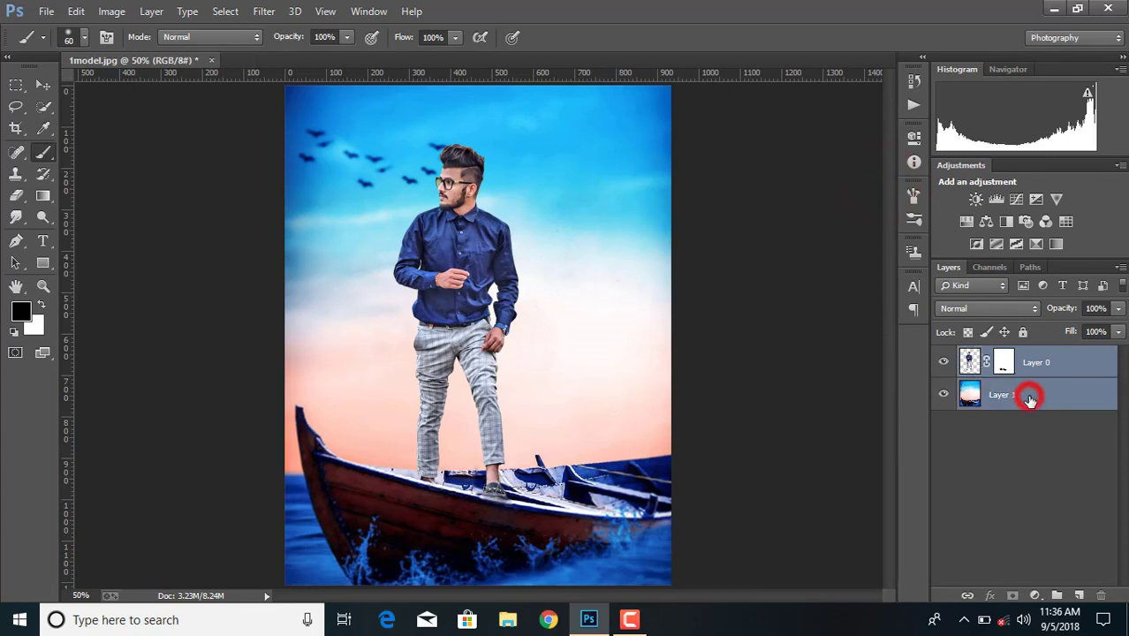
pyautogui.rightClick(1029, 398)
pyautogui.click(767, 475)
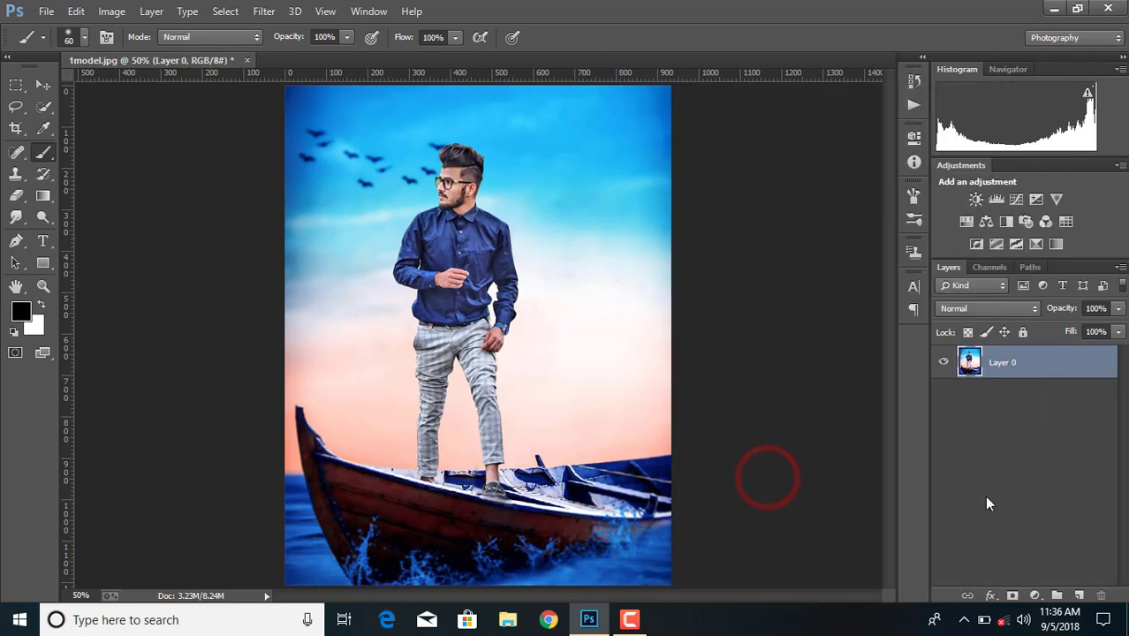
# In Camera Raw, set the merged image's Clarity to +33, Blacks -16, Whites +22, Shadows +13 and Highlights -18.
pyautogui.click(263, 10)
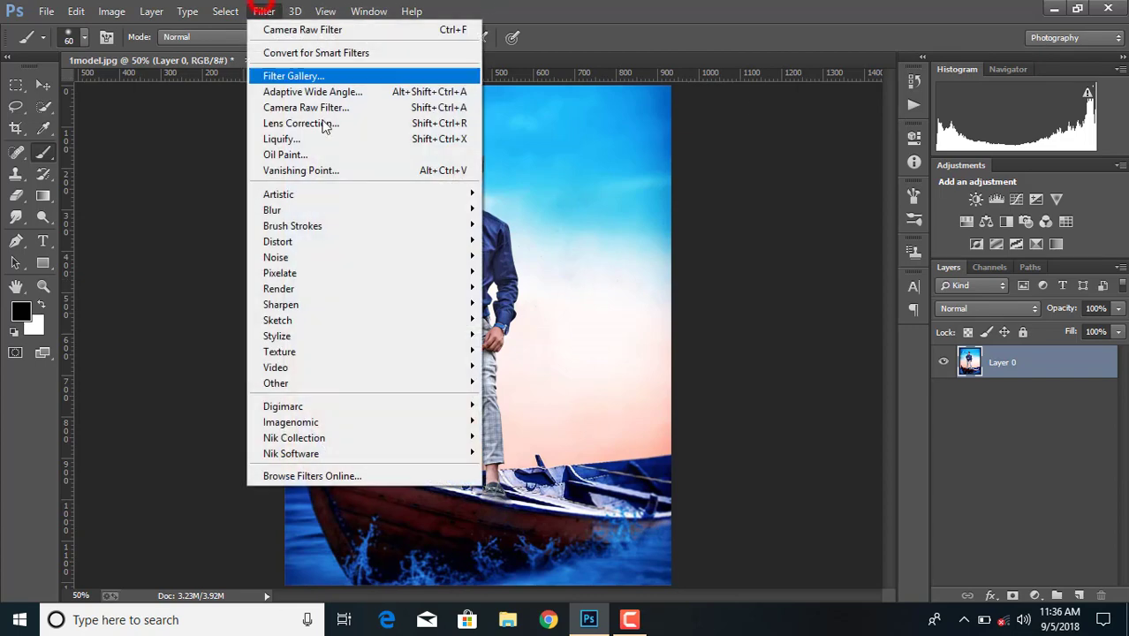
pyautogui.click(316, 109)
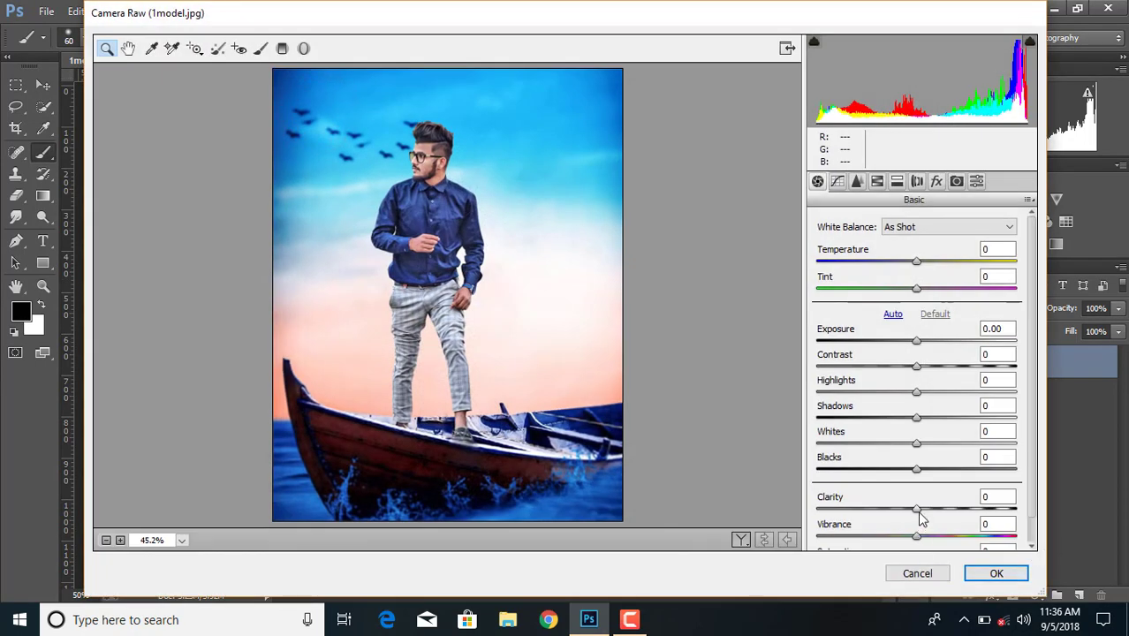
pyautogui.moveTo(917, 510); pyautogui.dragTo(948, 513)
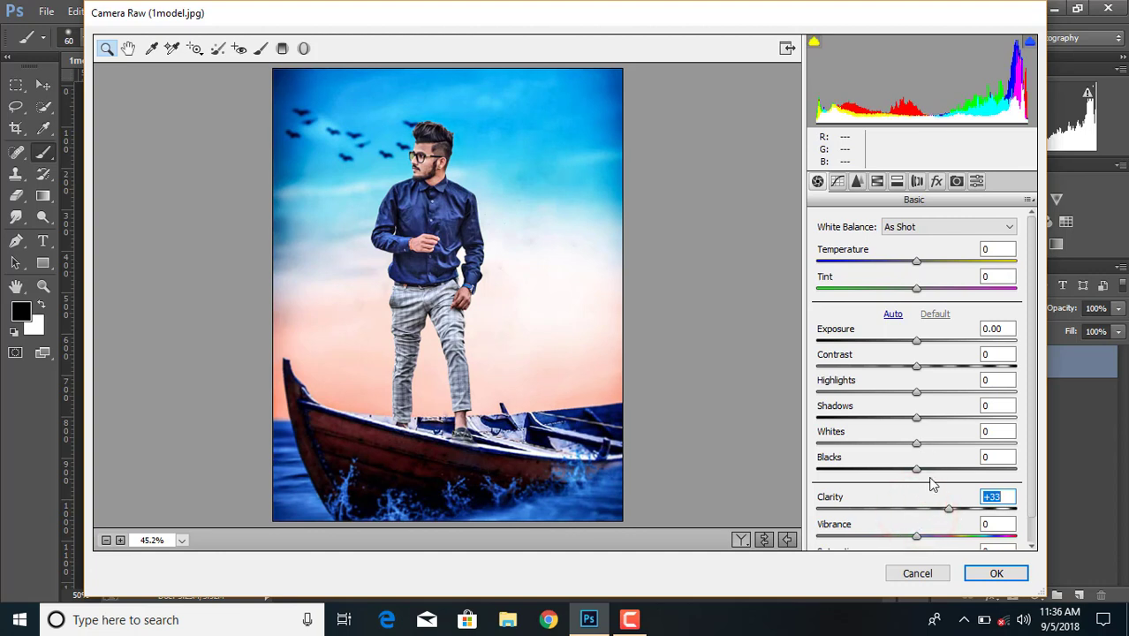
pyautogui.moveTo(915, 477); pyautogui.dragTo(904, 403)
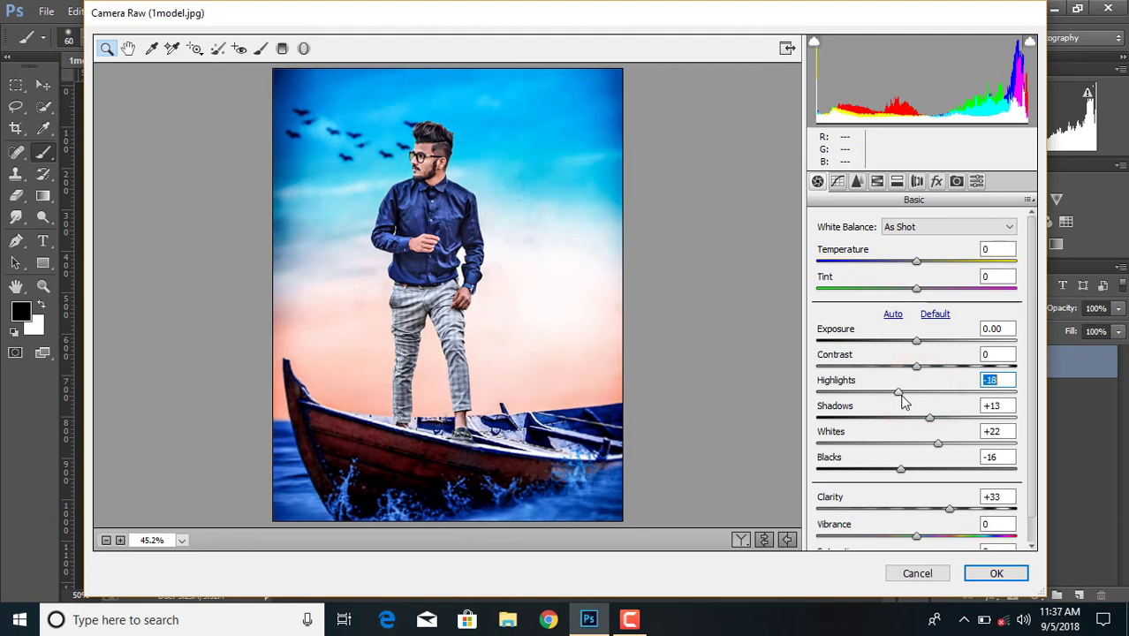
# Set HSL saturation to Aquas +52 and Blues +43, hue to Aquas +43 and Blues +6, and apply the Camera Raw filter.
pyautogui.click(895, 182)
pyautogui.click(877, 182)
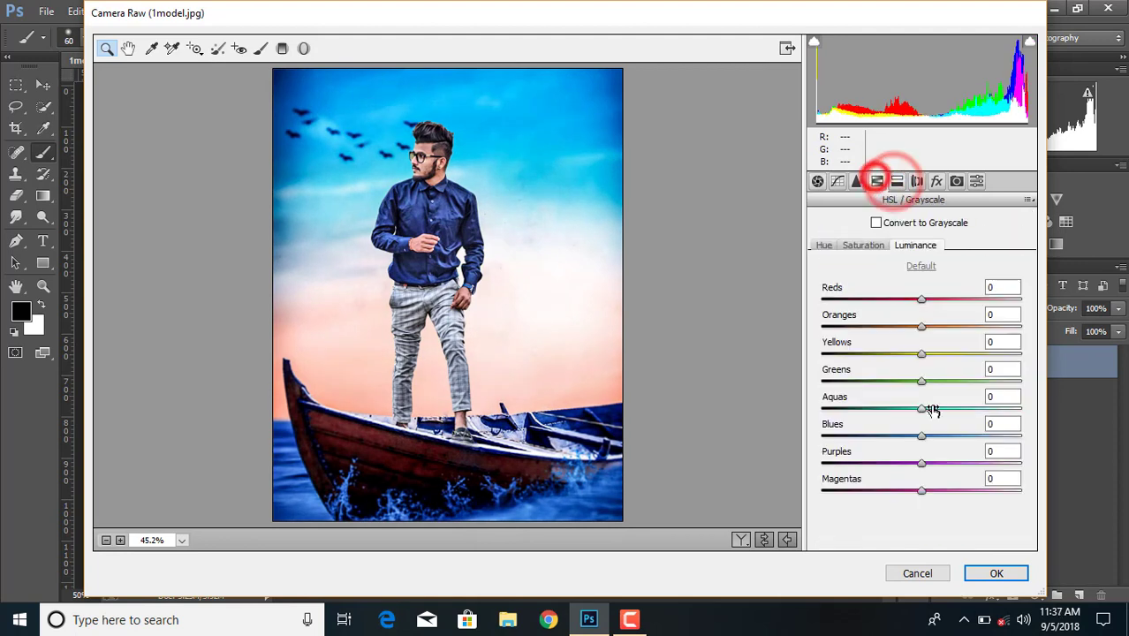
pyautogui.click(863, 246)
pyautogui.moveTo(923, 434); pyautogui.dragTo(971, 413)
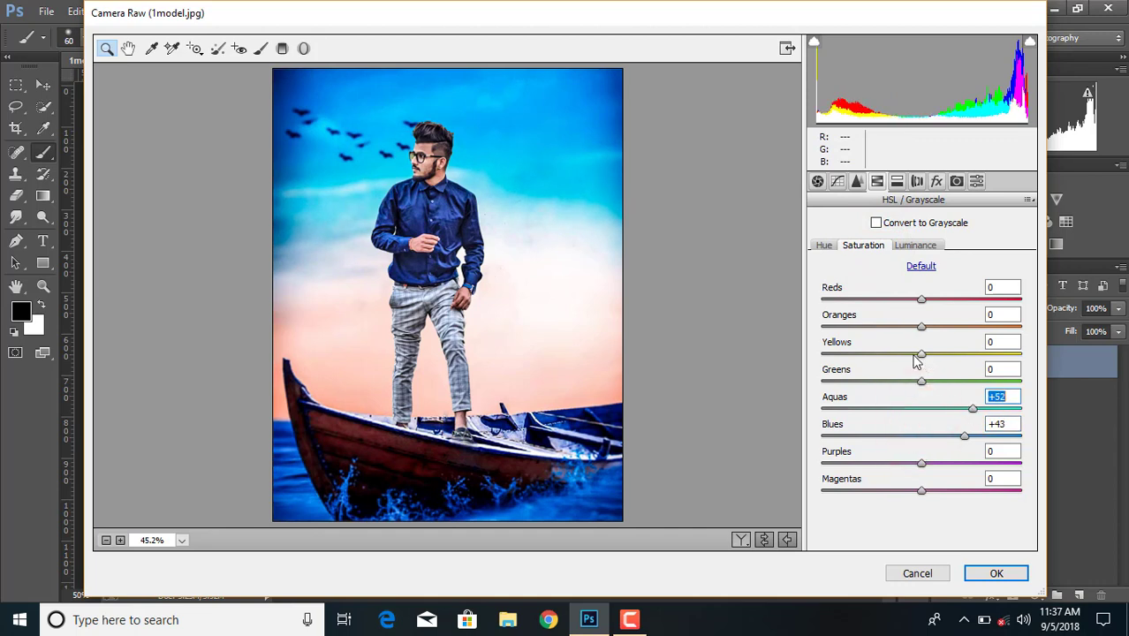
pyautogui.click(824, 244)
pyautogui.moveTo(921, 408); pyautogui.dragTo(928, 446)
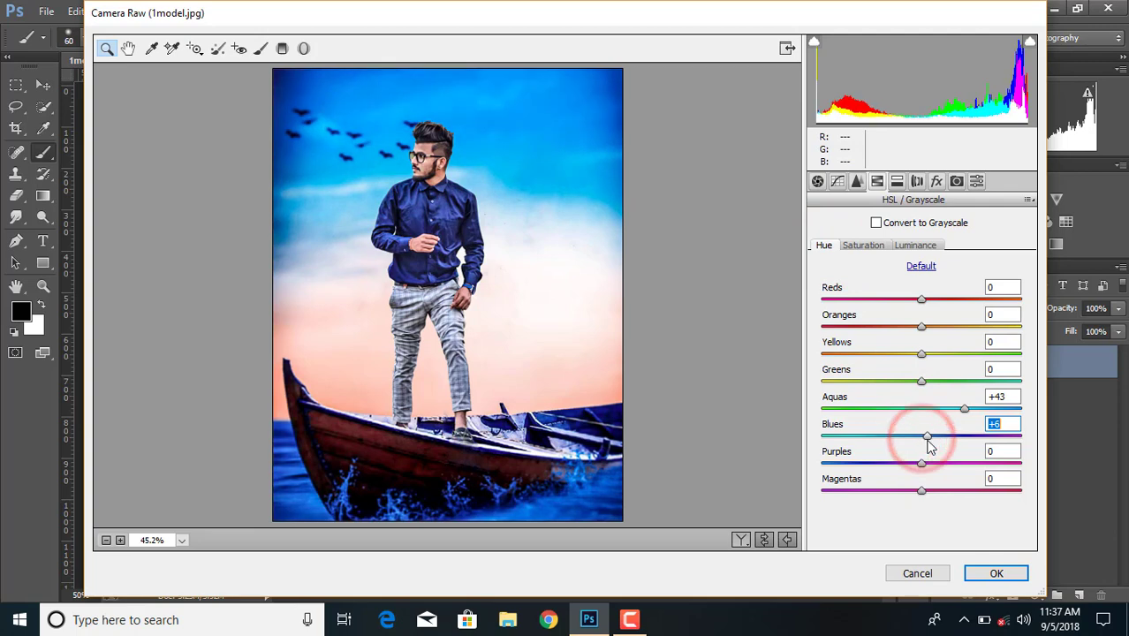
pyautogui.click(992, 574)
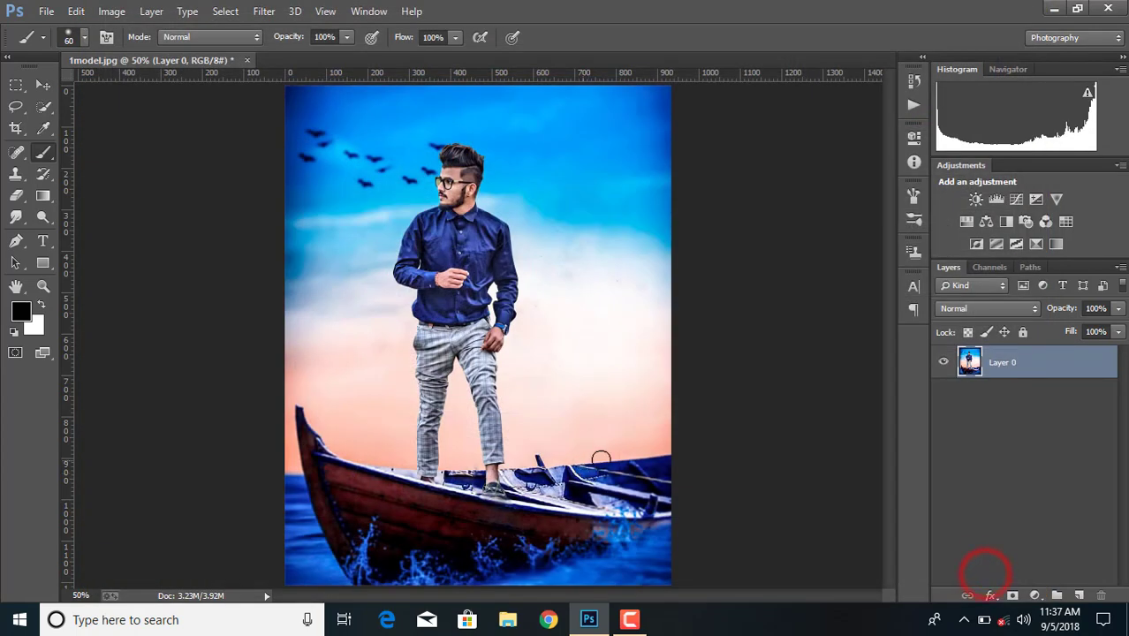
# Add a Color Balance adjustment layer with midtones Cyan/Red at -41 and merge the visible layers.
pyautogui.click(1036, 595)
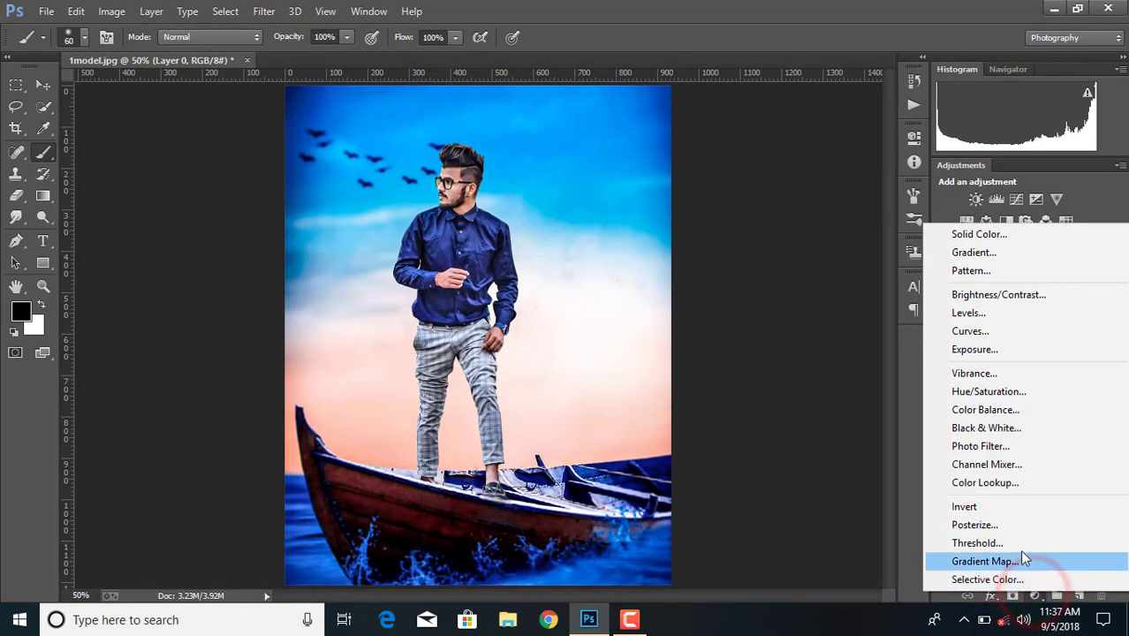
pyautogui.click(1003, 410)
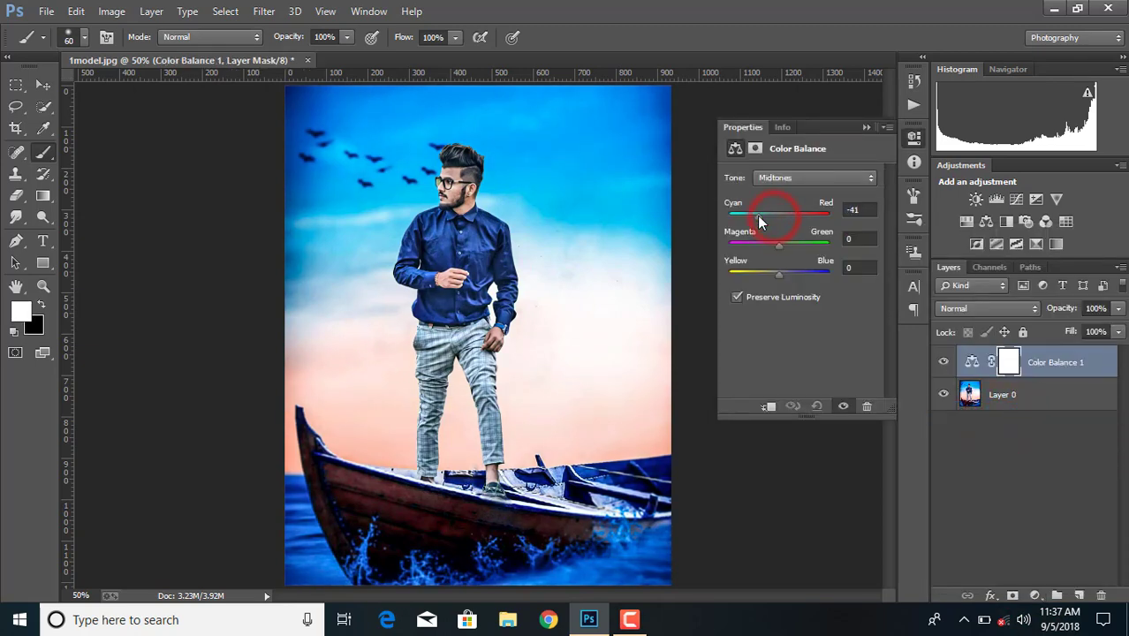
pyautogui.click(864, 126)
pyautogui.rightClick(1044, 400)
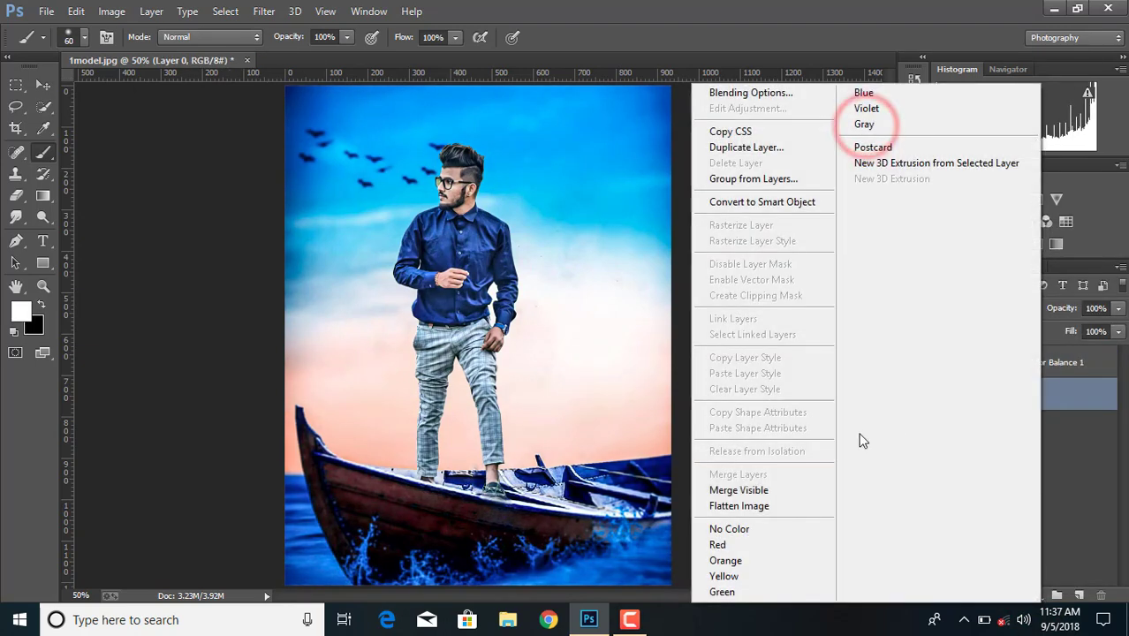
pyautogui.click(777, 485)
# Apply a Camera Raw post-crop vignette with Amount -33 to Layer 0 and flatten the image.
pyautogui.click(264, 10)
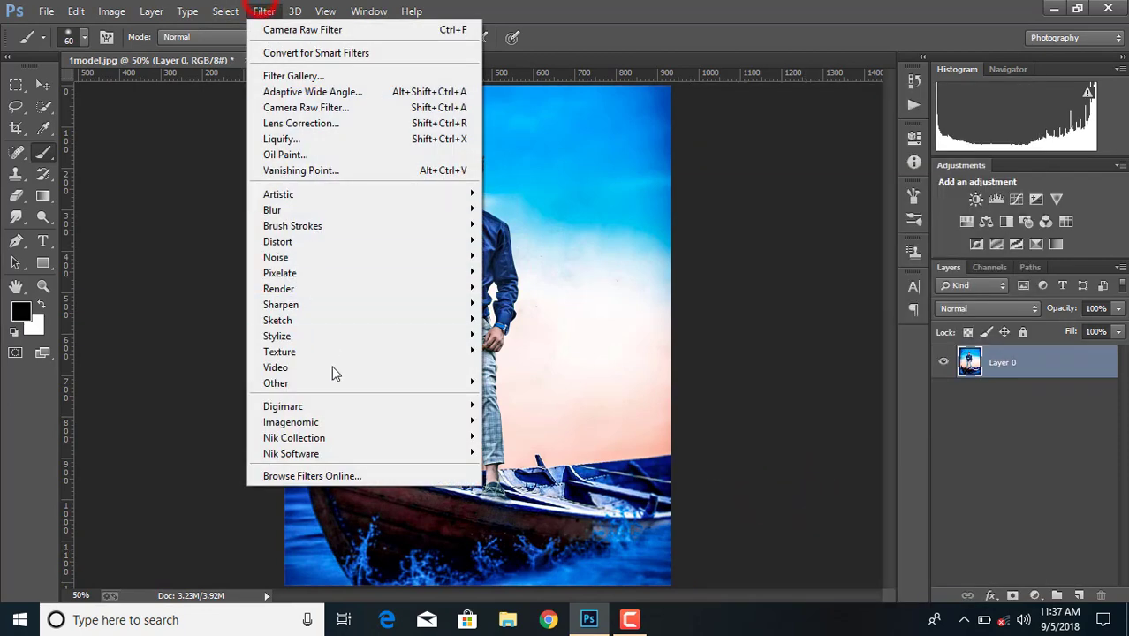
pyautogui.click(315, 109)
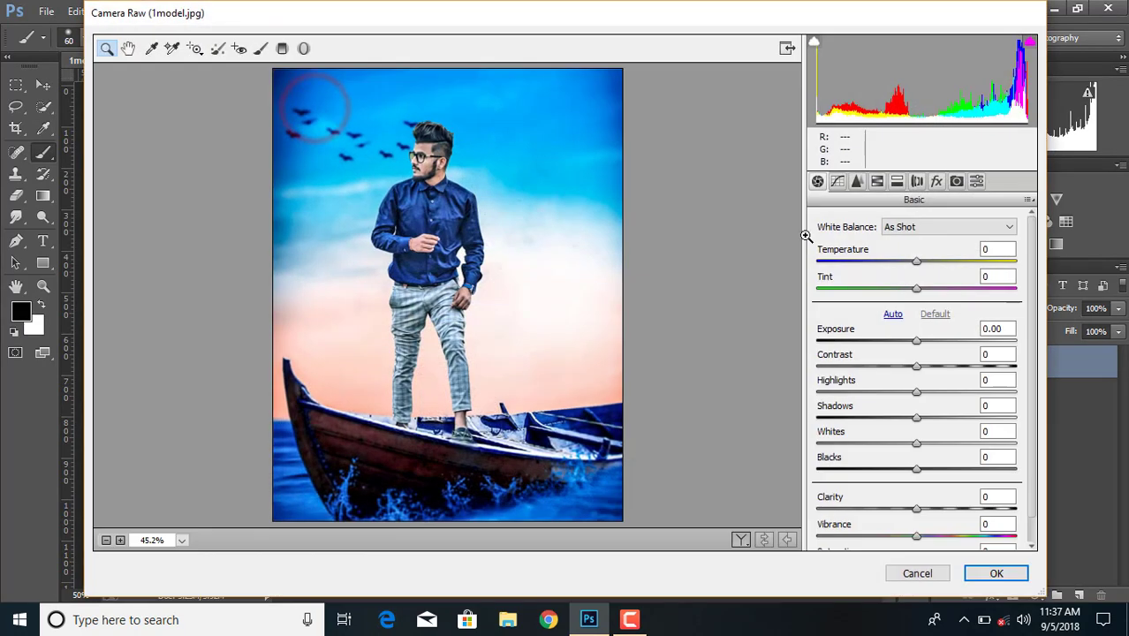
pyautogui.click(936, 181)
pyautogui.moveTo(920, 396); pyautogui.dragTo(890, 399)
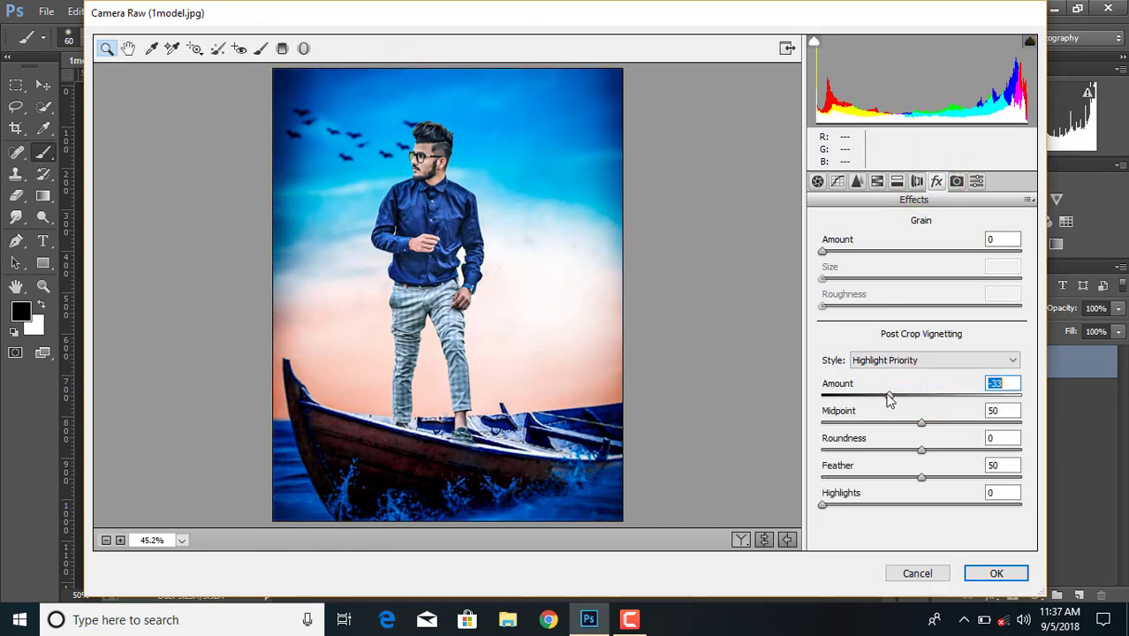
pyautogui.click(978, 575)
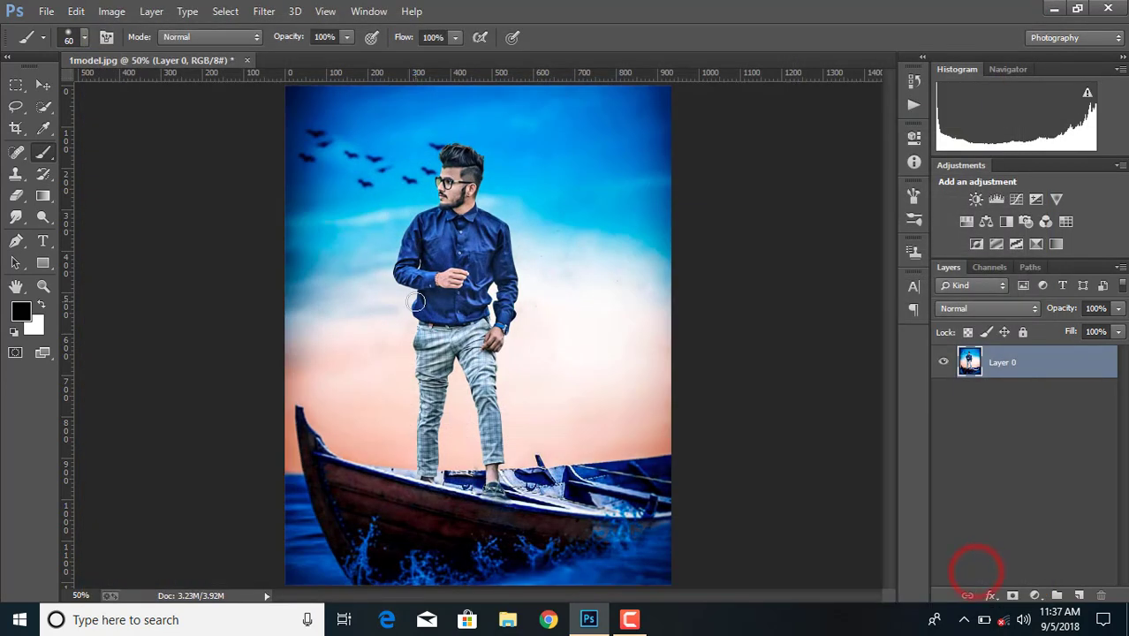
pyautogui.rightClick(983, 380)
pyautogui.click(704, 505)
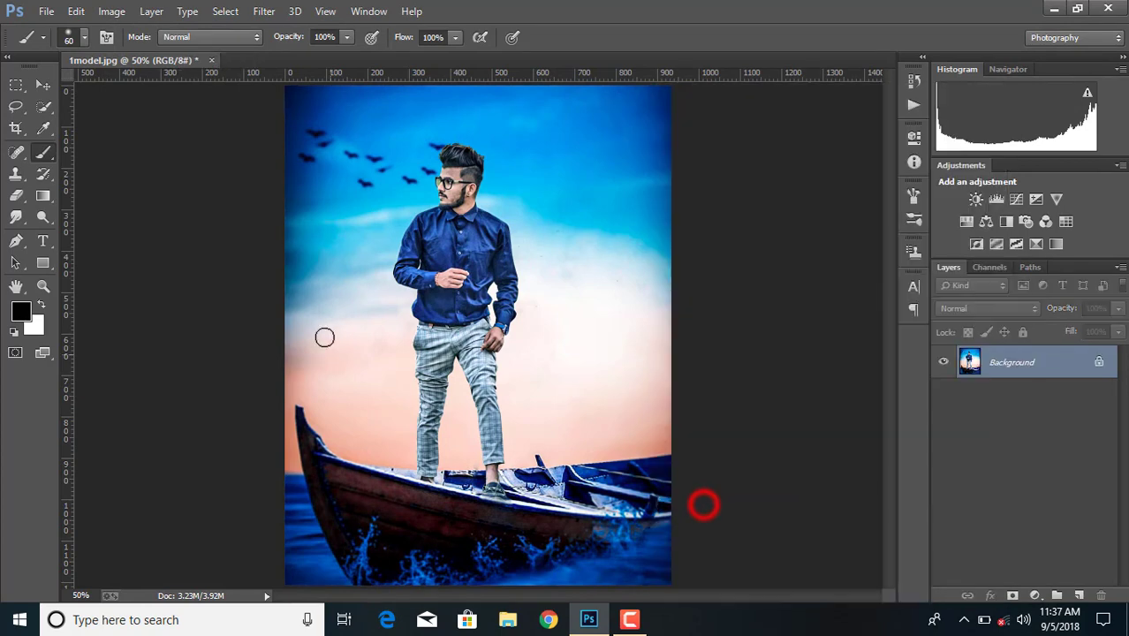
# Save a JPEG copy of the image named 1modelbv,hkkf in the Stocks folder.
pyautogui.click(53, 8)
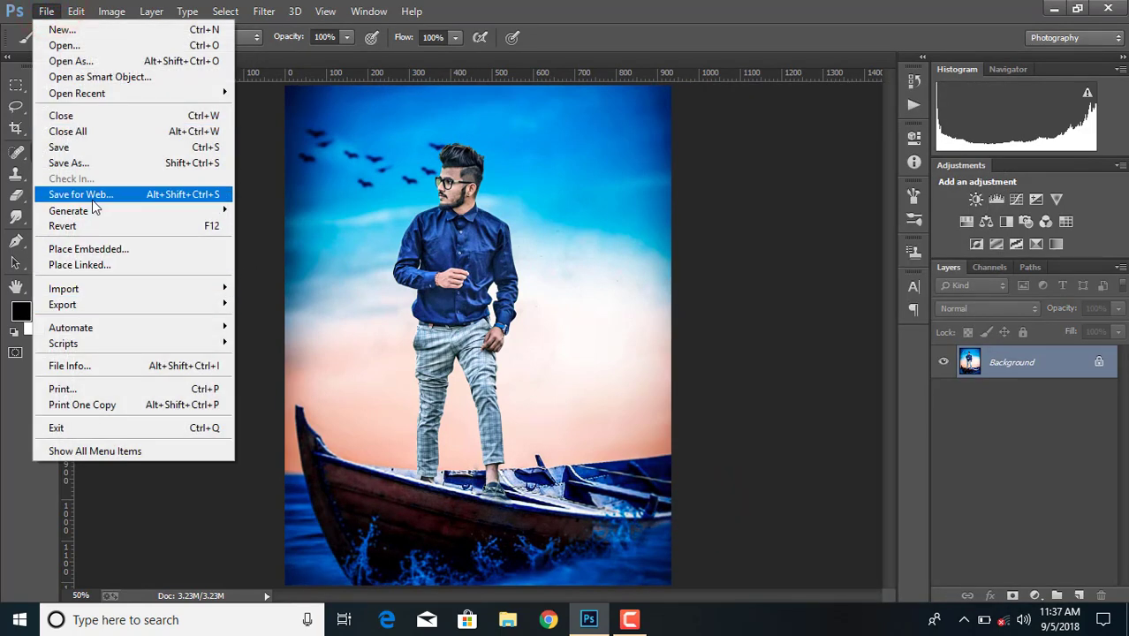
pyautogui.click(92, 165)
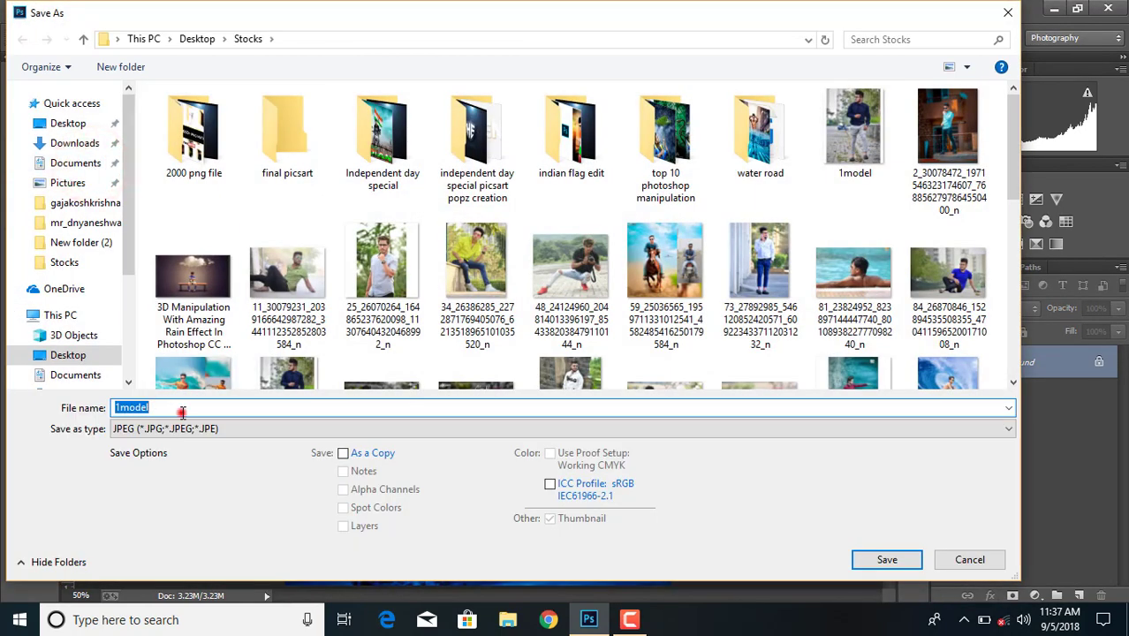
pyautogui.click(186, 413)
pyautogui.write('bv,hkkf')
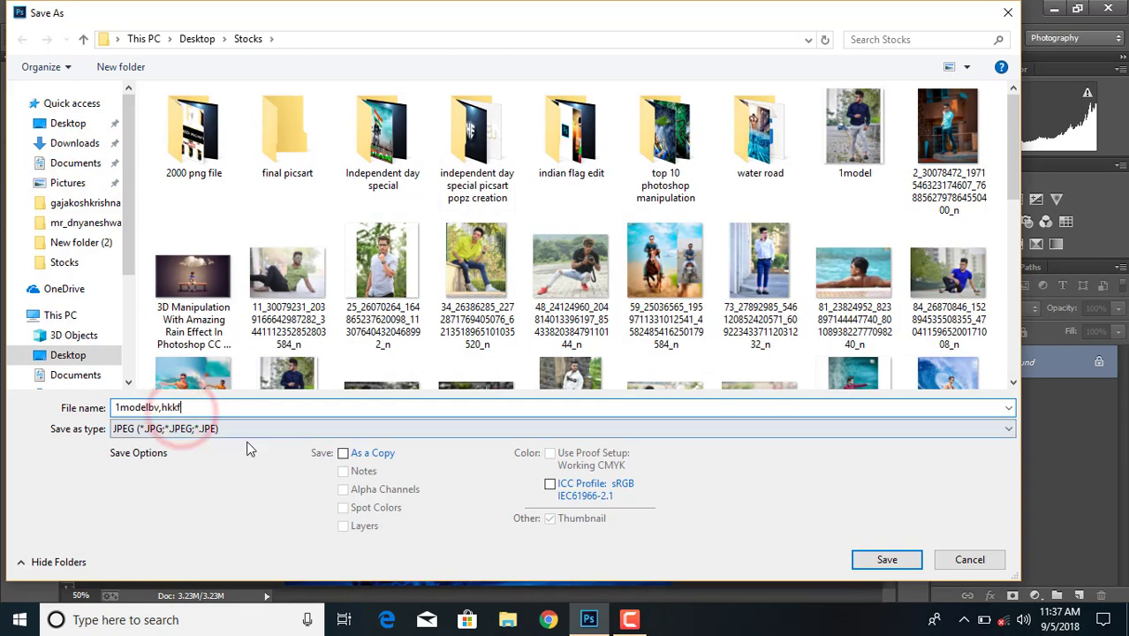
pyautogui.click(343, 453)
pyautogui.click(859, 560)
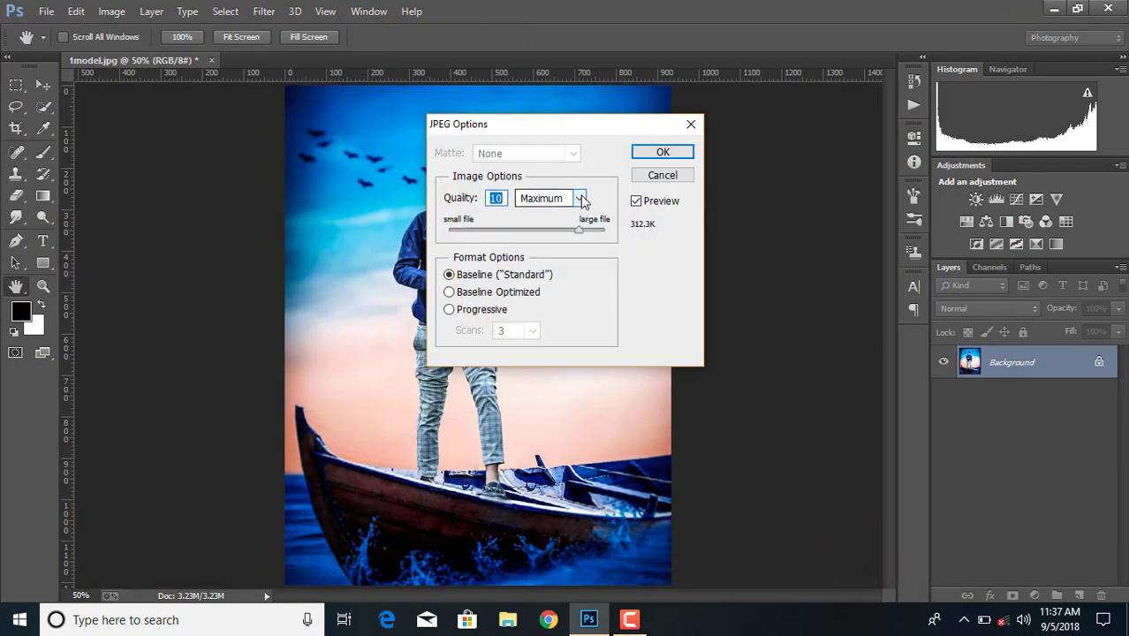